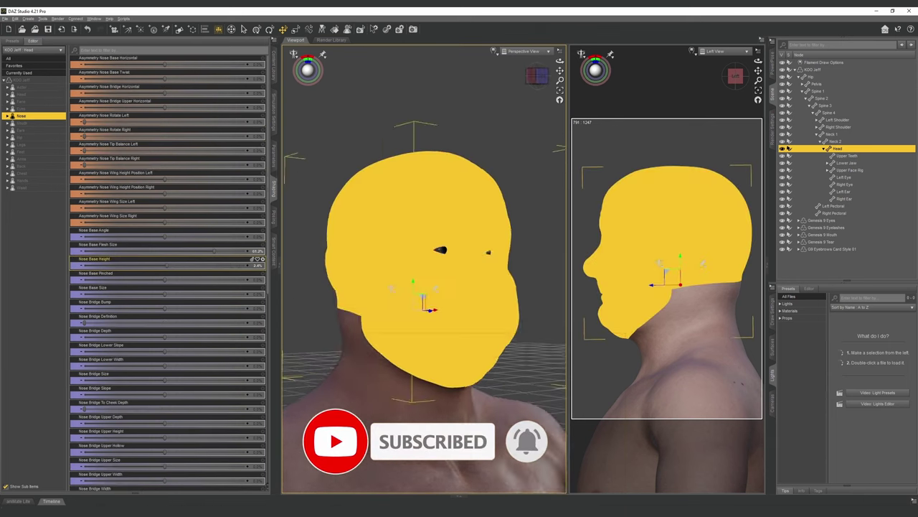
# Adjust the earlobe length morph, then bring up the chest shaping morphs
pyautogui.moveTo(217, 278); pyautogui.dragTo(209, 279)
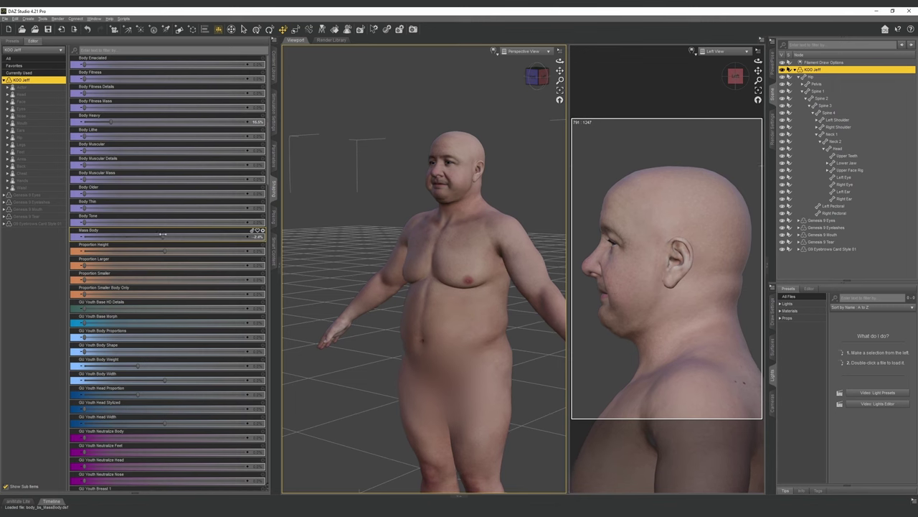
pyautogui.click(21, 174)
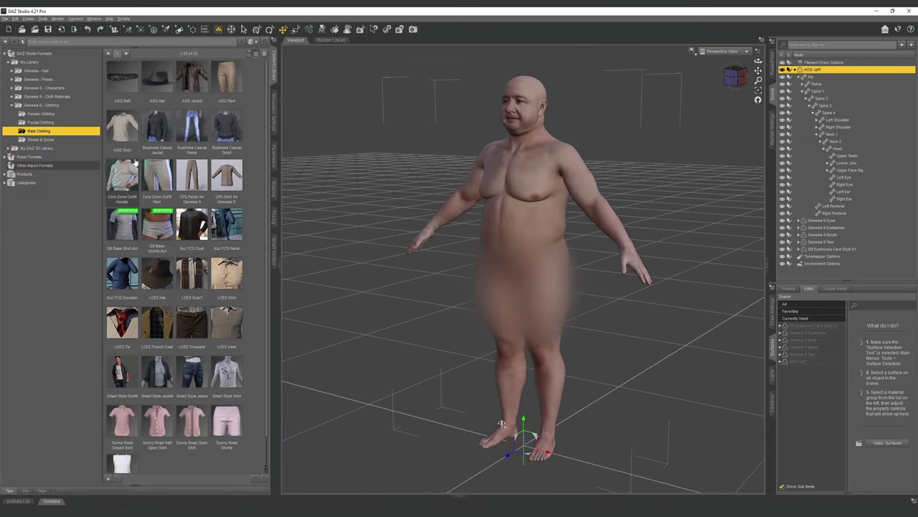
# Put the Core Zone hoodie and pants on the figure, with brown Tarn pants and dark brown hair
pyautogui.doubleClick(123, 175)
pyautogui.doubleClick(157, 176)
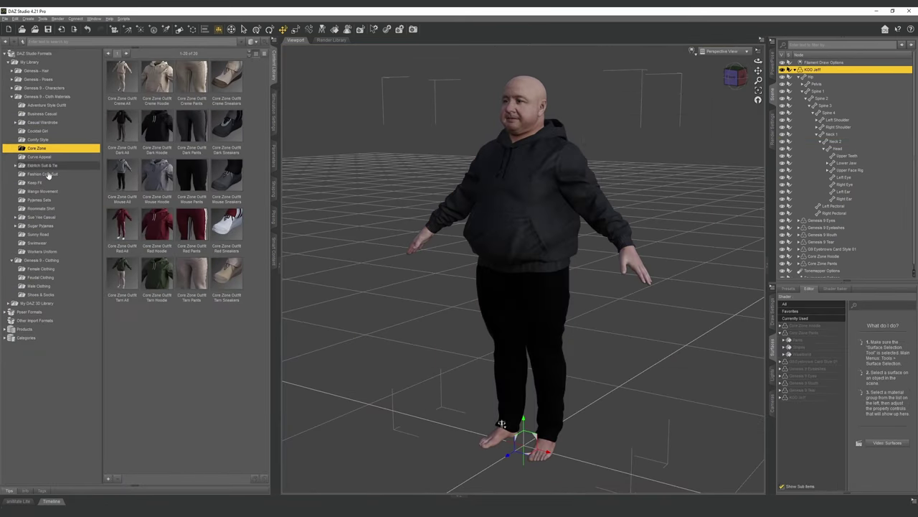
pyautogui.scroll(-1, 834, 260)
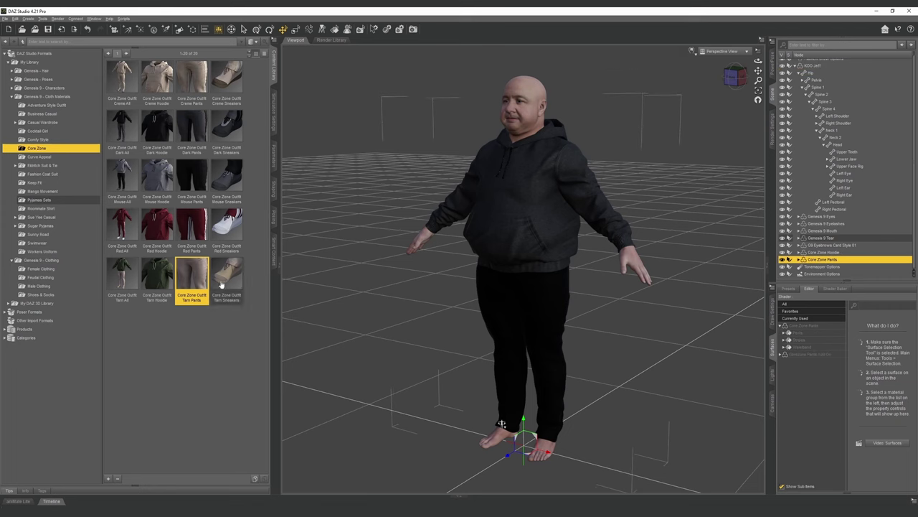
pyautogui.doubleClick(191, 271)
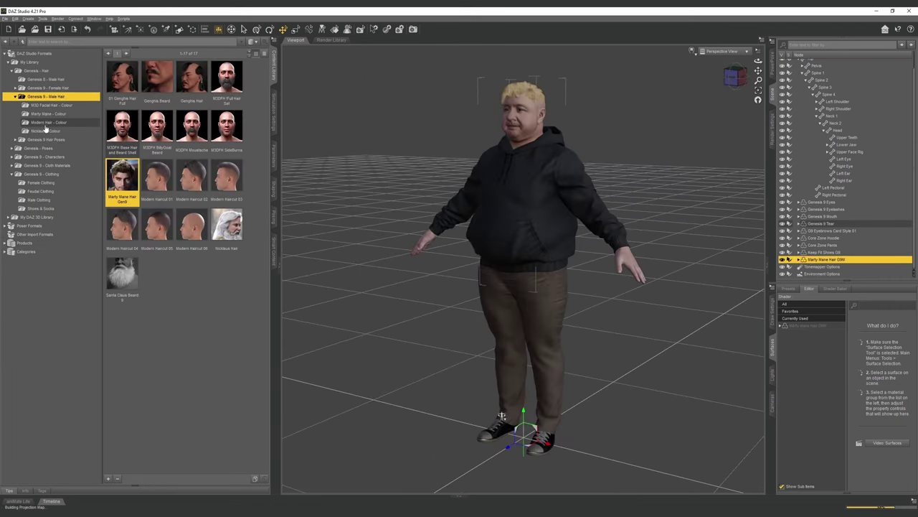
pyautogui.doubleClick(192, 83)
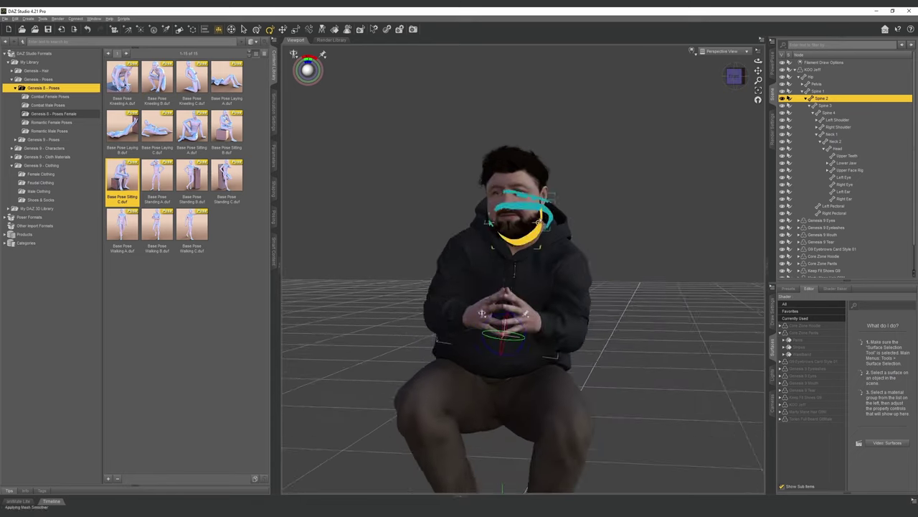
# Select the Spine 3 and Right Forearm bones for posing the arms outward
pyautogui.click(502, 236)
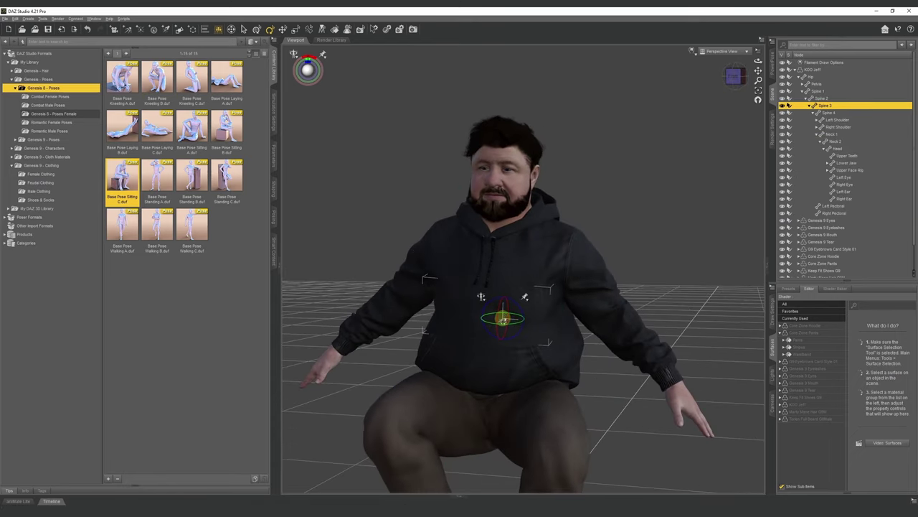
pyautogui.click(432, 312)
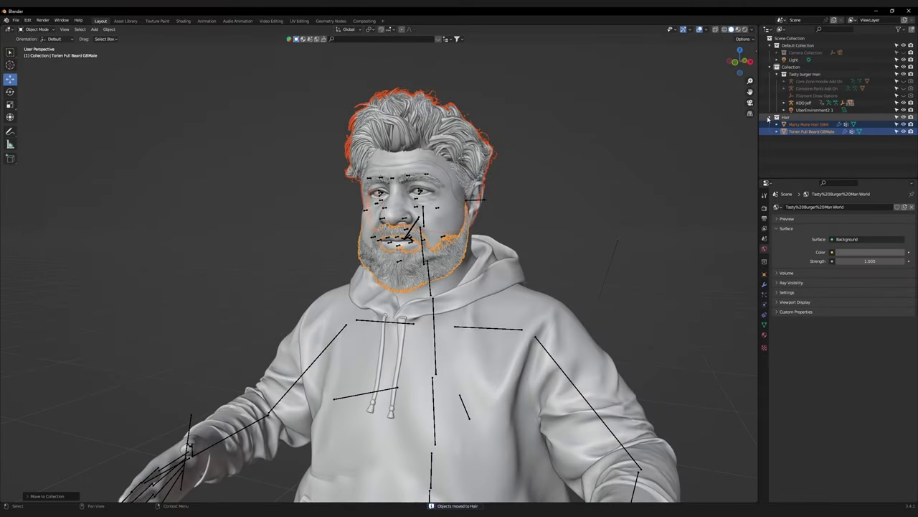
# Zoom in and pan the view across the bearded head
pyautogui.scroll(5, 578, 143)
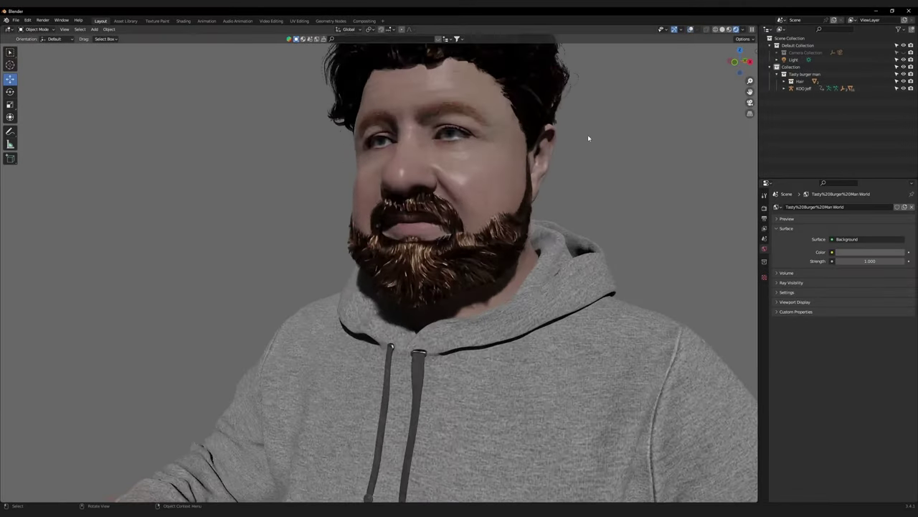
pyautogui.moveTo(588, 134); pyautogui.dragTo(554, 200)
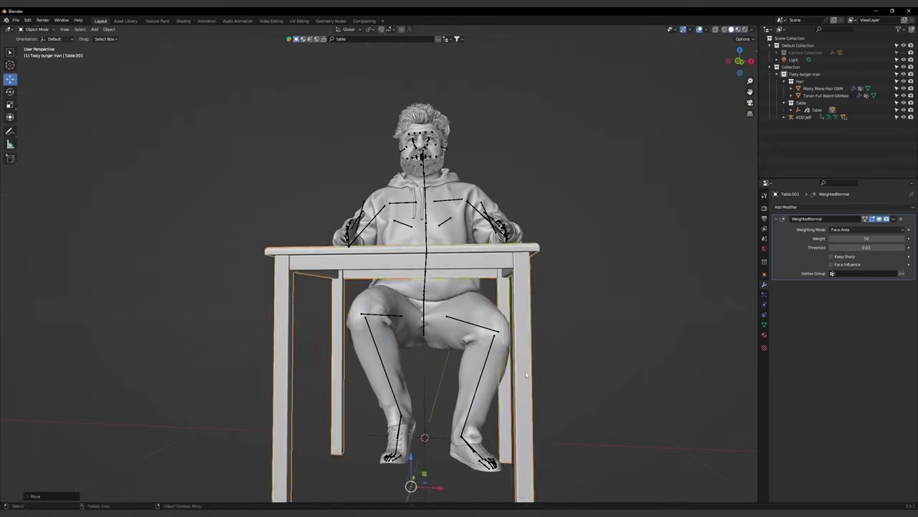
# Finish placing the table, then resize and select the ceramic plate to rotate it
pyautogui.click(452, 492)
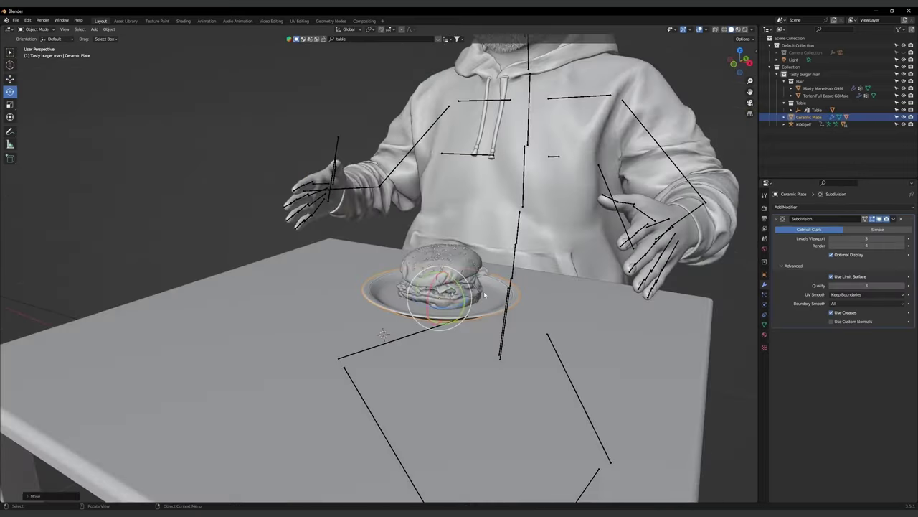
pyautogui.press('s')
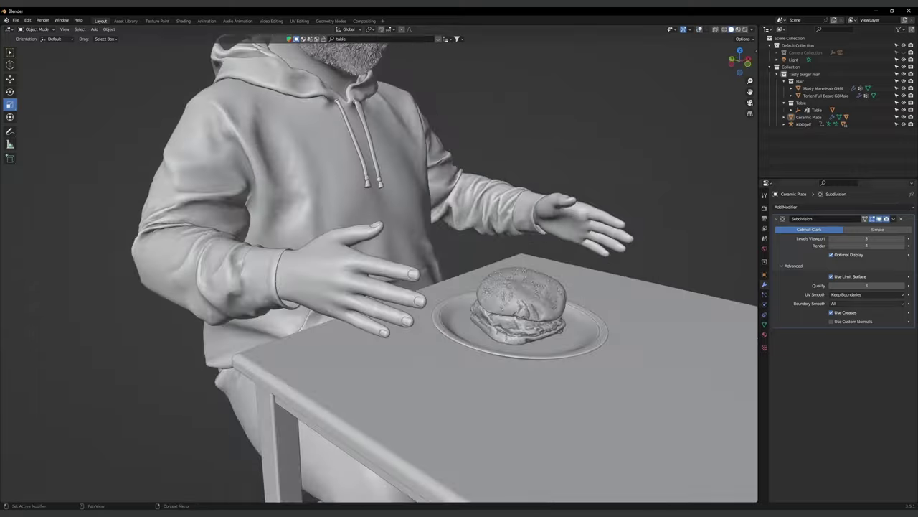
pyautogui.click(539, 337)
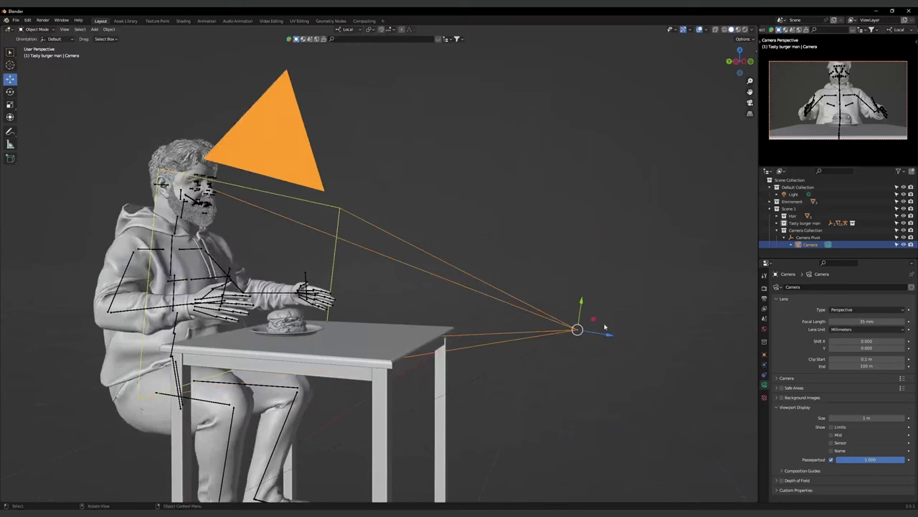
# Move and rotate the camera along X to frame the man, checking through camera view
pyautogui.moveTo(604, 328)
pyautogui.mouseDown()
pyautogui.moveTo(624, 341)
pyautogui.moveTo(593, 333)
pyautogui.moveTo(595, 321)
pyautogui.mouseUp()
pyautogui.hotkey('shift', 'space')
pyautogui.press('r')
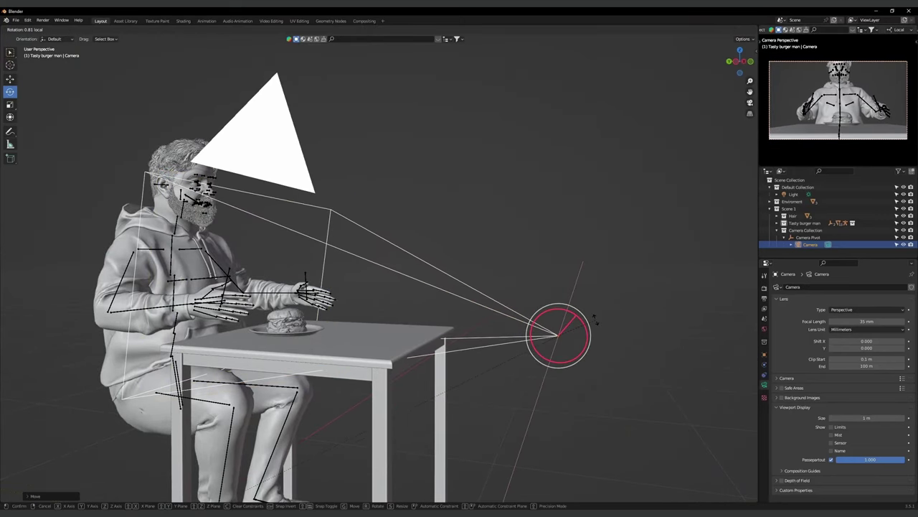
pyautogui.press('KP_0')
pyautogui.press('KP_7')
pyautogui.hotkey('shift', 'space')
pyautogui.press('g')
pyautogui.moveTo(400, 382); pyautogui.dragTo(404, 382)
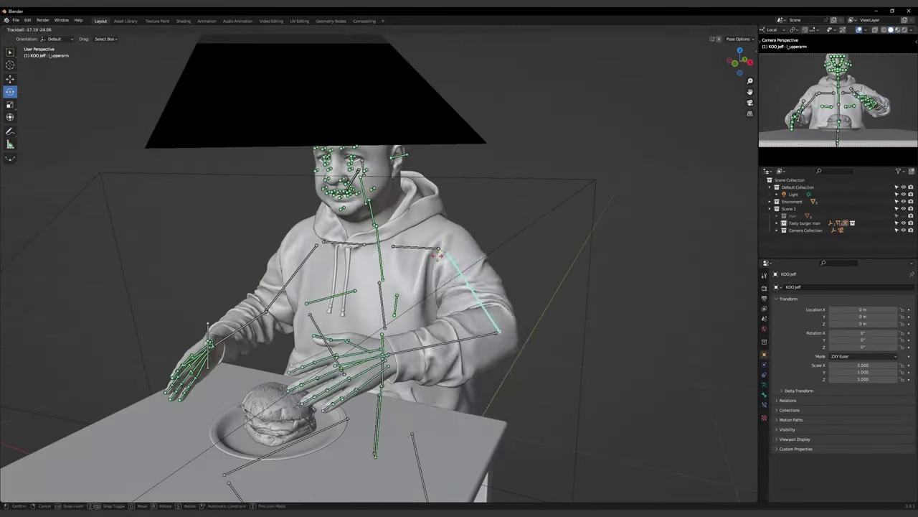
# Confirm the upper arm rotation and check the arm and finger pose through the camera
pyautogui.click(437, 253)
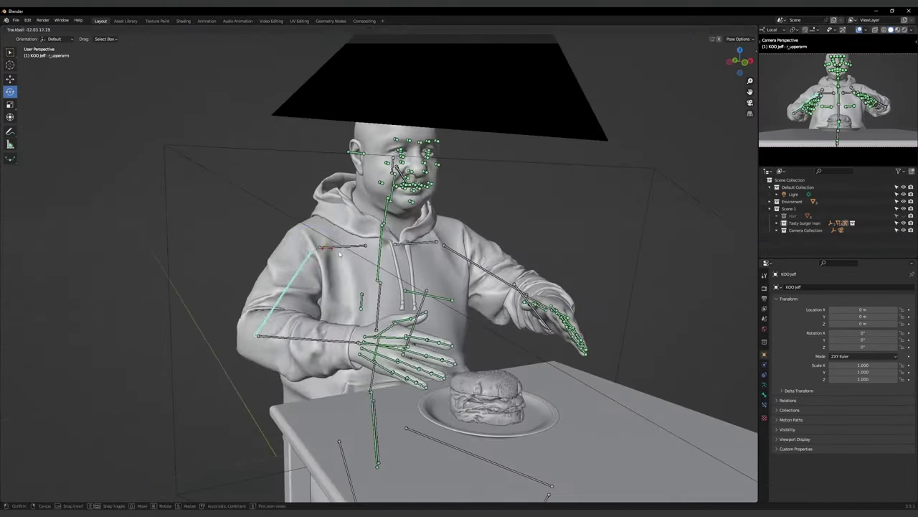
pyautogui.press('KP_0')
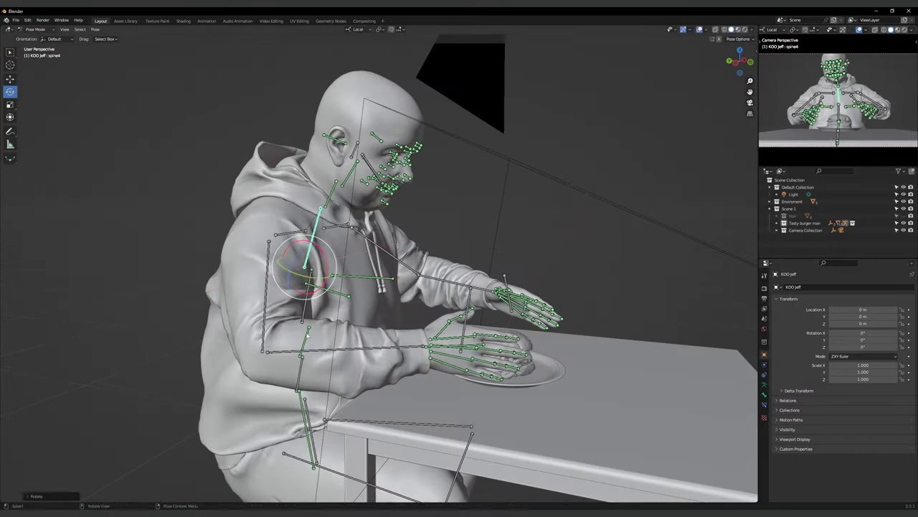
pyautogui.press('KP_0')
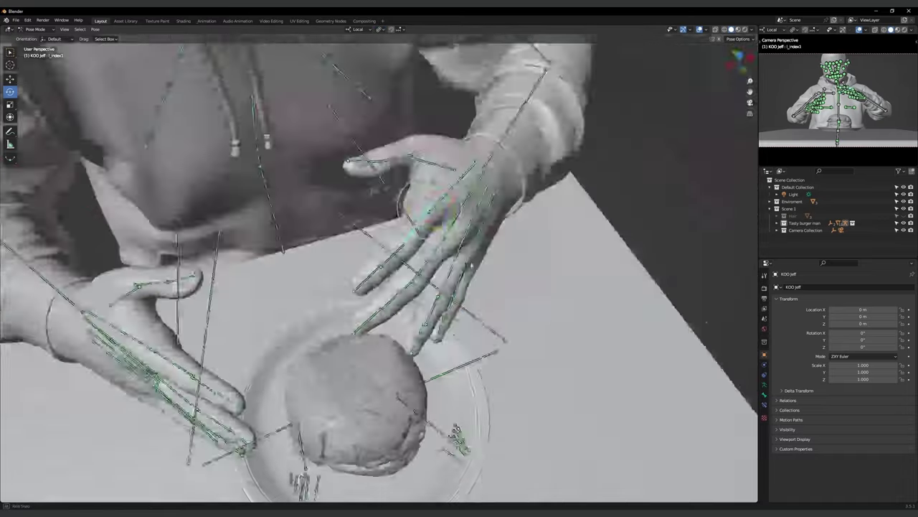
pyautogui.press('KP_0')
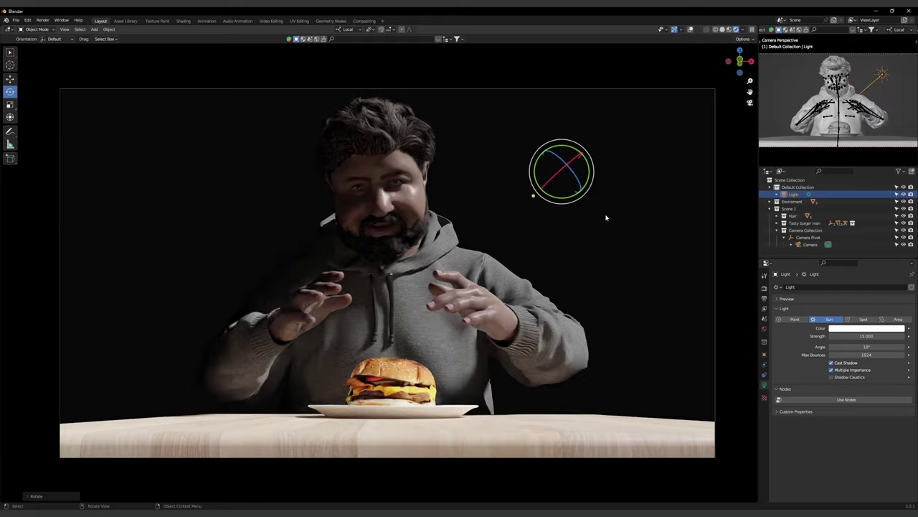
# Rotate the sun lamp to change the lighting direction on the man
pyautogui.moveTo(529, 191); pyautogui.dragTo(587, 173)
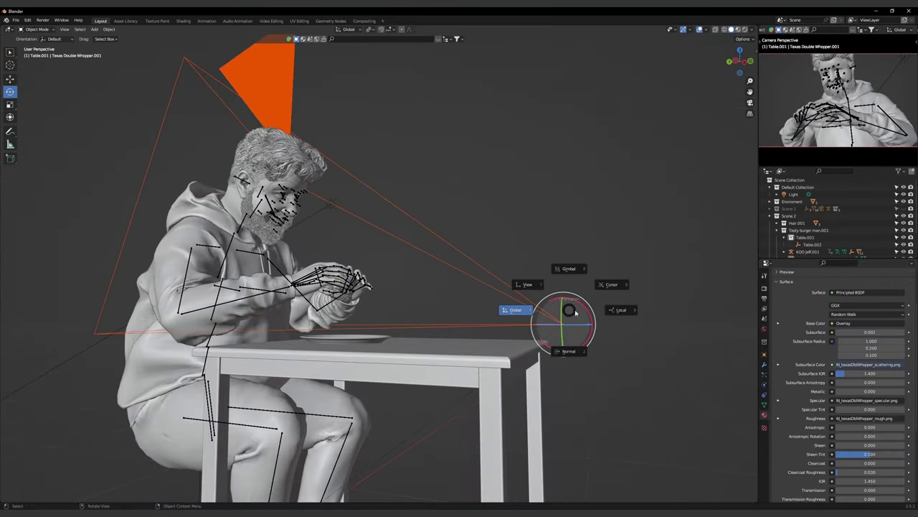
# Switch to Local transform orientation and move the camera along its local axes
pyautogui.click(574, 313)
pyautogui.moveTo(576, 324); pyautogui.dragTo(569, 330)
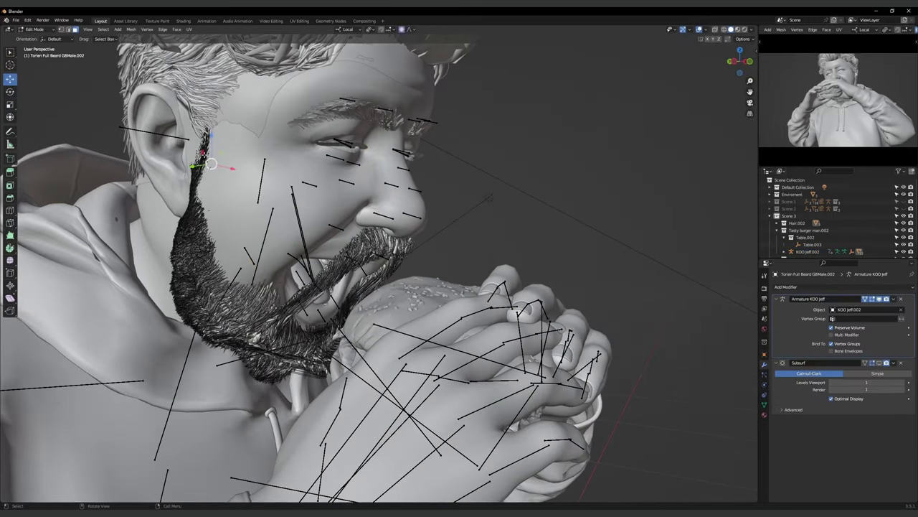
# Pull the beard open around the mouth, then rotate the right hand and tilt the neck
pyautogui.moveTo(210, 164); pyautogui.dragTo(182, 169)
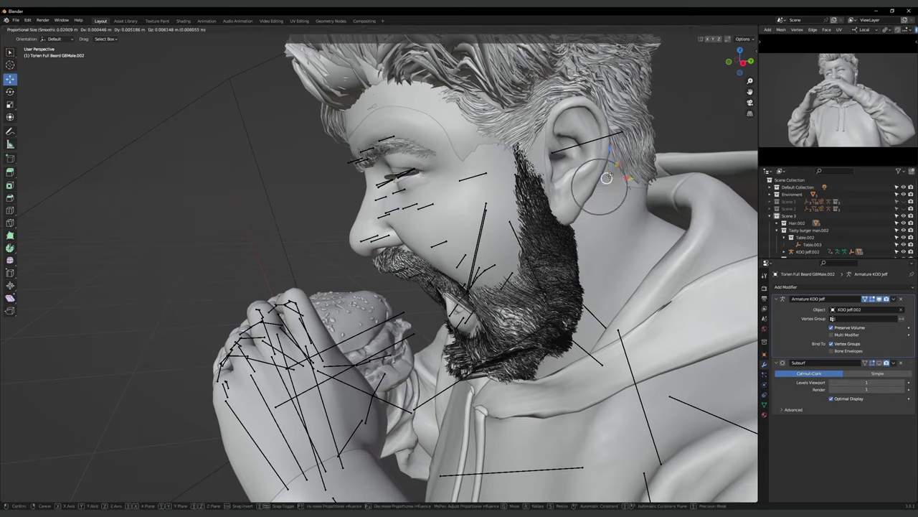
pyautogui.click(606, 178)
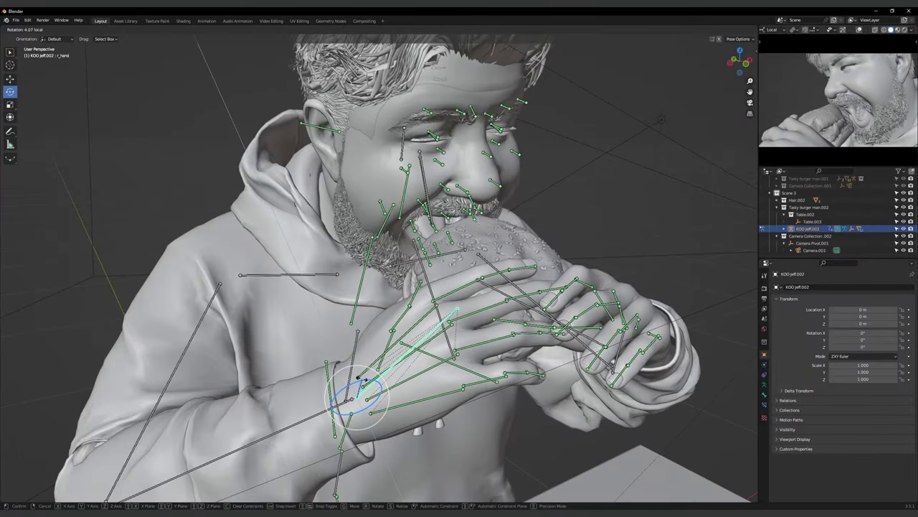
pyautogui.moveTo(359, 376); pyautogui.dragTo(363, 378)
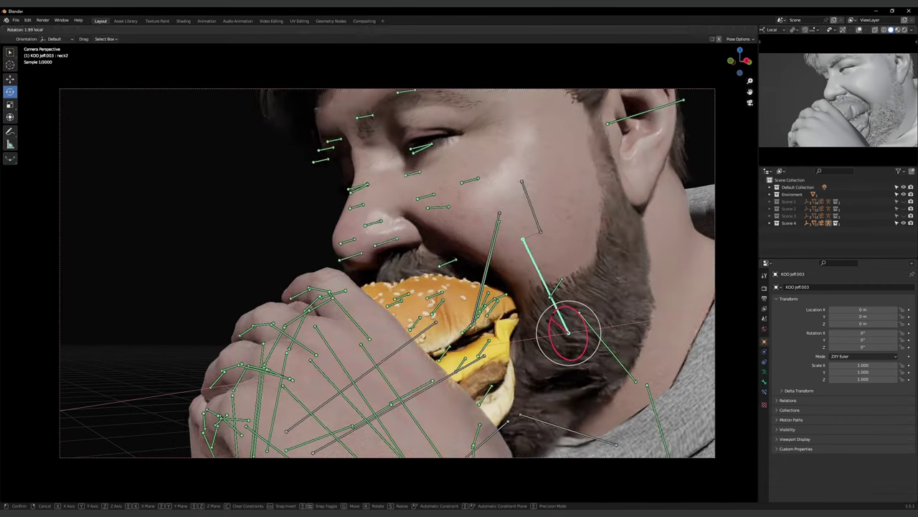
pyautogui.moveTo(553, 316); pyautogui.dragTo(555, 319)
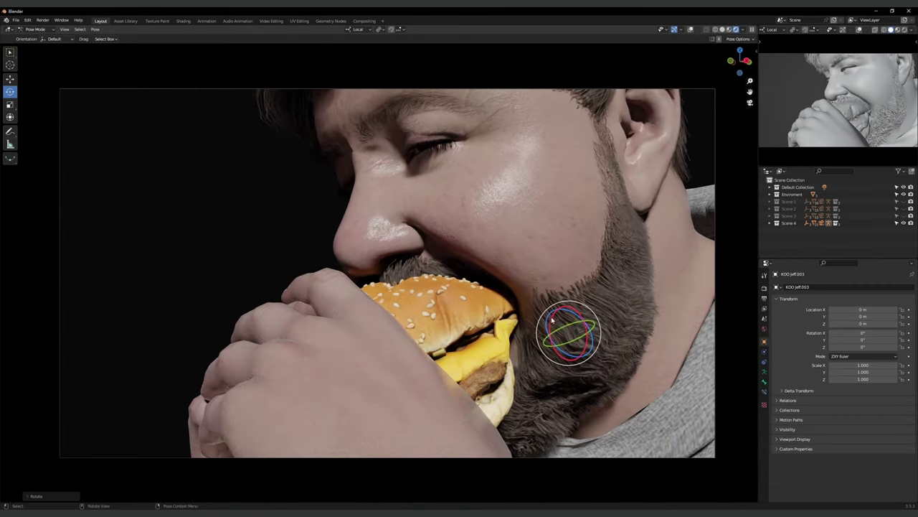
pyautogui.click(289, 221)
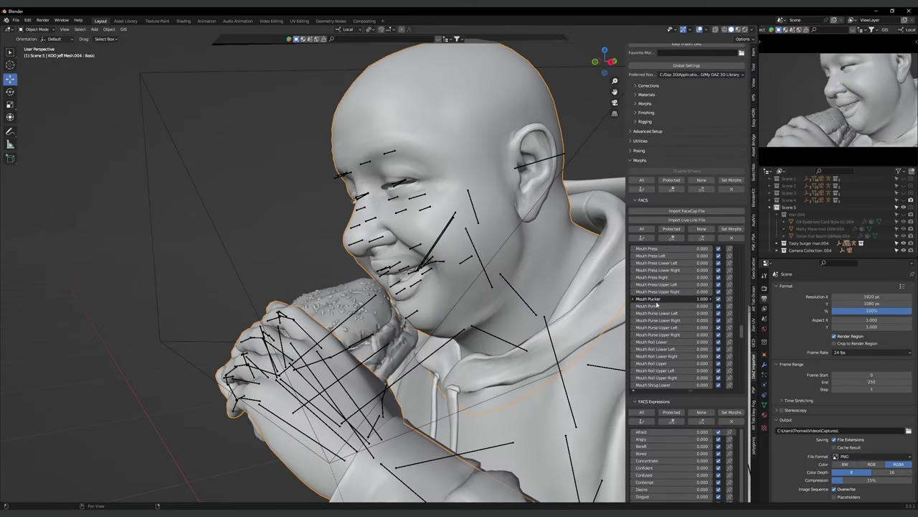
# Lower the FACS Excitement expression slider to 0.070 to soften the smile
pyautogui.moveTo(684, 468); pyautogui.dragTo(667, 468)
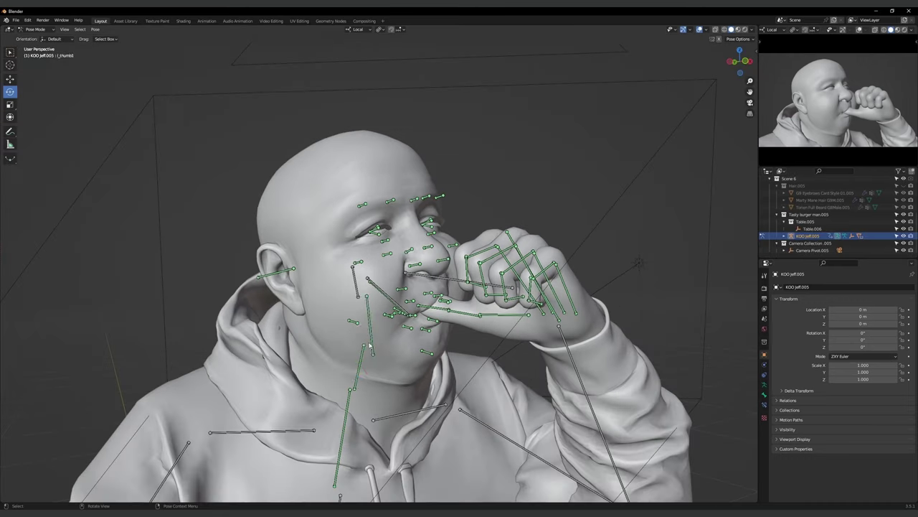
# Select the neck2 bone and rotate it to turn the head, keeping the thumb at the mouth
pyautogui.click(378, 352)
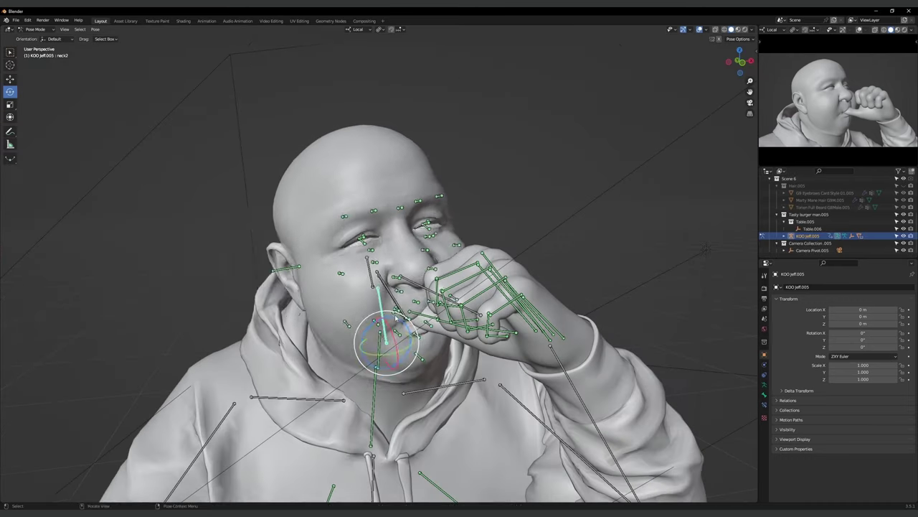
pyautogui.moveTo(378, 338)
pyautogui.mouseDown()
pyautogui.moveTo(380, 328)
pyautogui.moveTo(363, 380)
pyautogui.mouseUp()
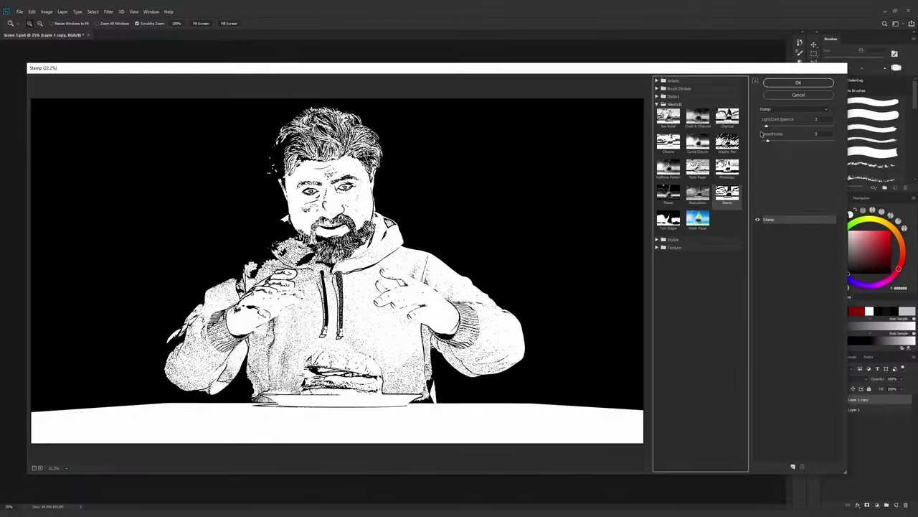
# Apply the Stamp filter with light/dark balance 3 and adjusted smoothness
pyautogui.moveTo(765, 128); pyautogui.dragTo(767, 127)
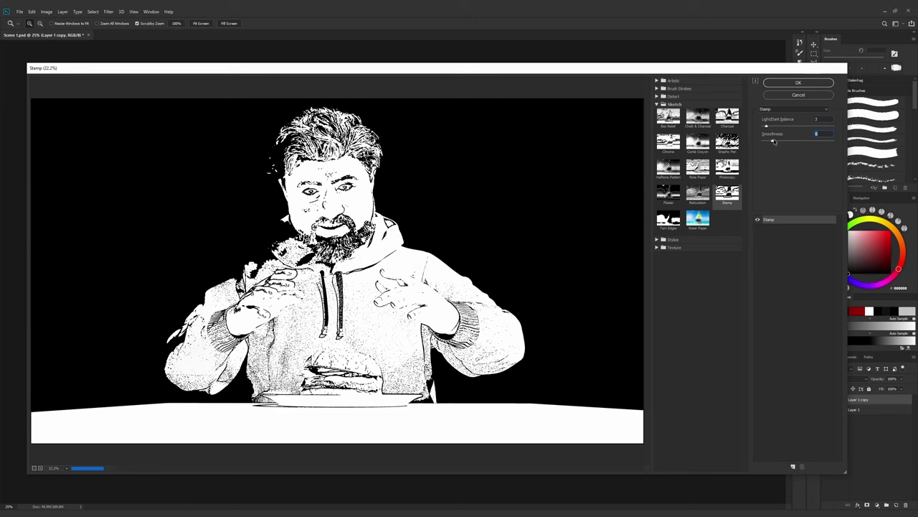
pyautogui.click(767, 141)
pyautogui.click(798, 83)
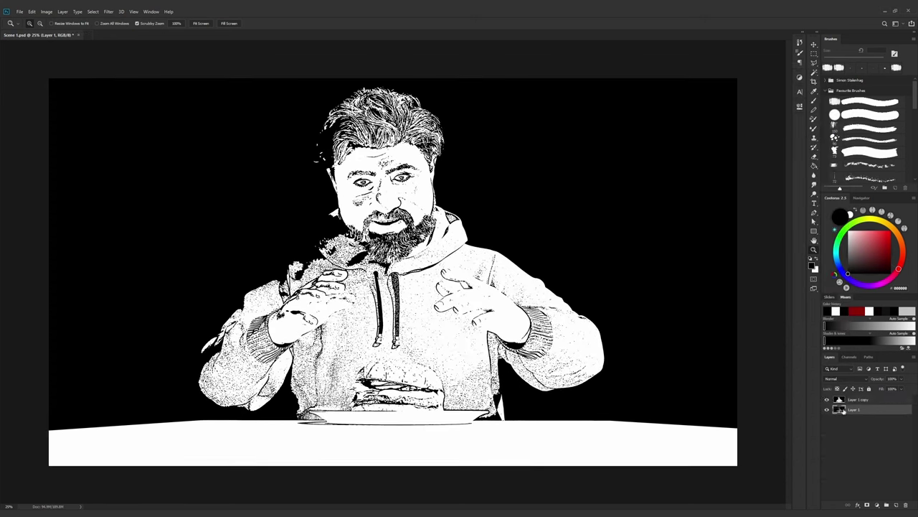
# Duplicate the layer and reapply Stamp with a higher balance for larger dark areas
pyautogui.hotkey('ctrl', 'j')
pyautogui.click(108, 12)
pyautogui.click(107, 20)
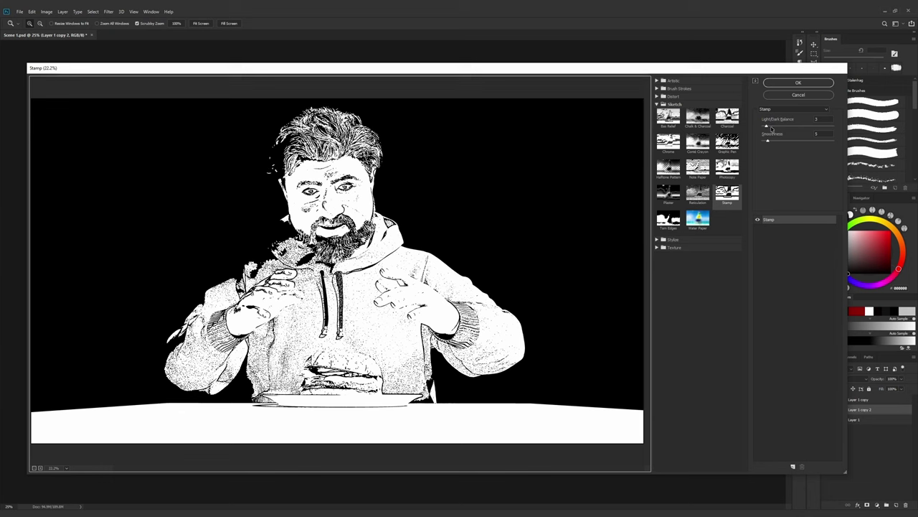
pyautogui.click(771, 128)
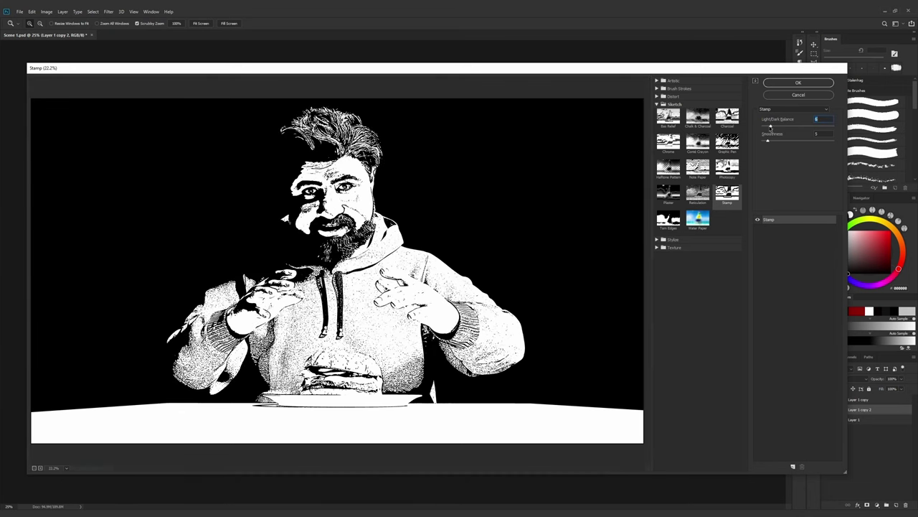
pyautogui.press('Return')
# Duplicate Layer 1 and apply the Photocopy sketch filter with set detail and darkness
pyautogui.click(861, 420)
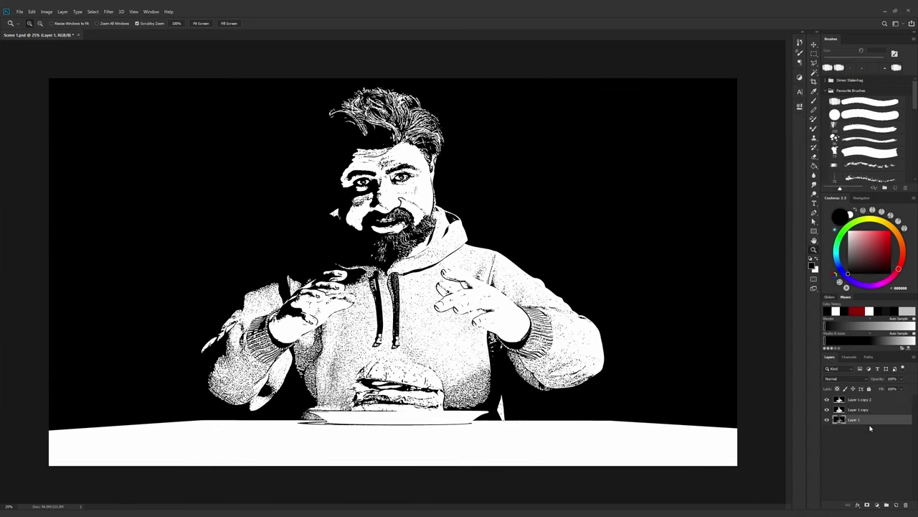
pyautogui.hotkey('ctrl', 'j')
pyautogui.click(108, 11)
pyautogui.click(108, 20)
pyautogui.click(66, 467)
pyautogui.click(72, 455)
pyautogui.click(727, 167)
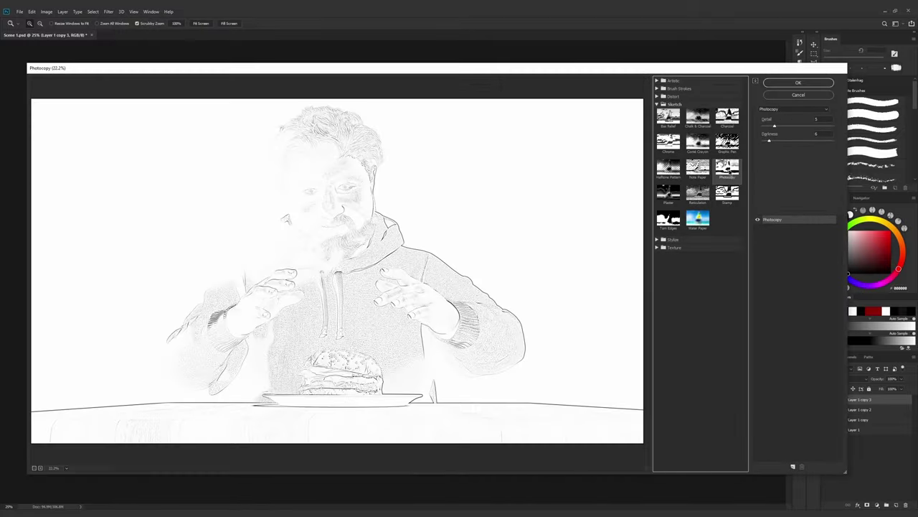
pyautogui.press('Return')
# Darken the Photocopy lines with a Levels midtone adjustment, checking the hand detail
pyautogui.hotkey('ctrl', 'l')
pyautogui.moveTo(758, 188); pyautogui.dragTo(805, 188)
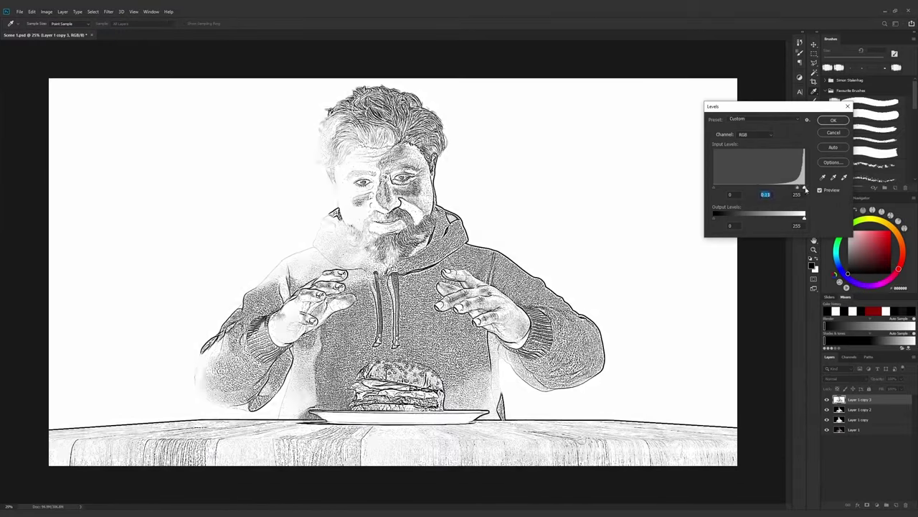
pyautogui.press('Return')
pyautogui.press('z')
pyautogui.click(476, 296)
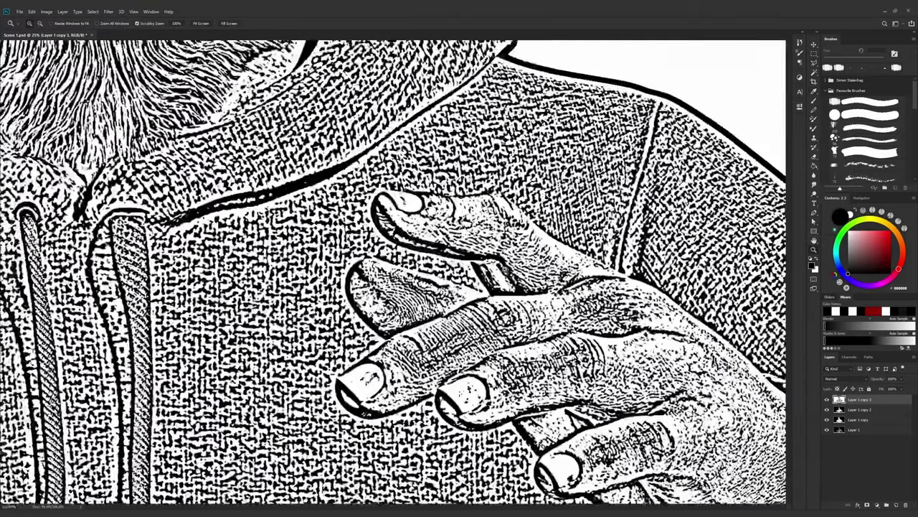
pyautogui.hotkey('ctrl', '0')
# Invert the sketch layer and hide the sketch and stamped layers
pyautogui.hotkey('ctrl', 'i')
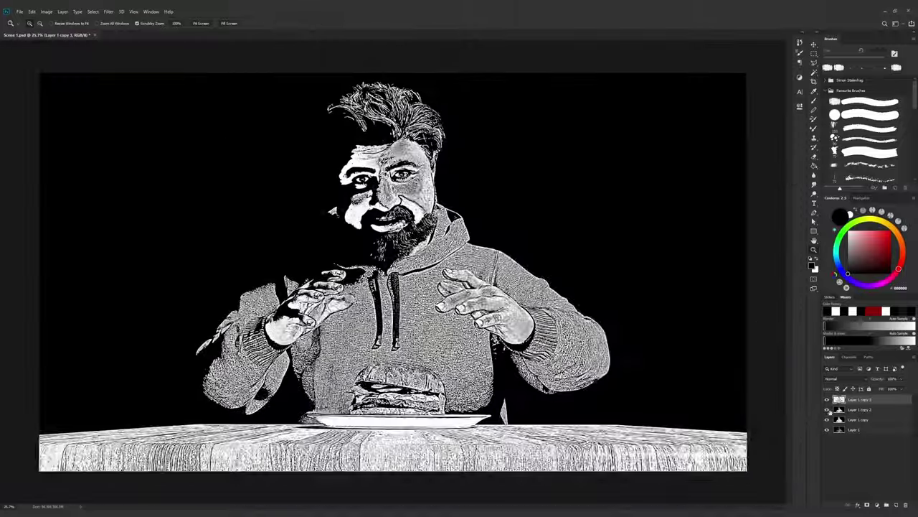
pyautogui.click(827, 399)
pyautogui.press('w')
pyautogui.click(827, 409)
# On a new layer, paint mid-grey and black touch-ups near the plate with a smaller brush
pyautogui.hotkey('ctrl', 'shift', 'n')
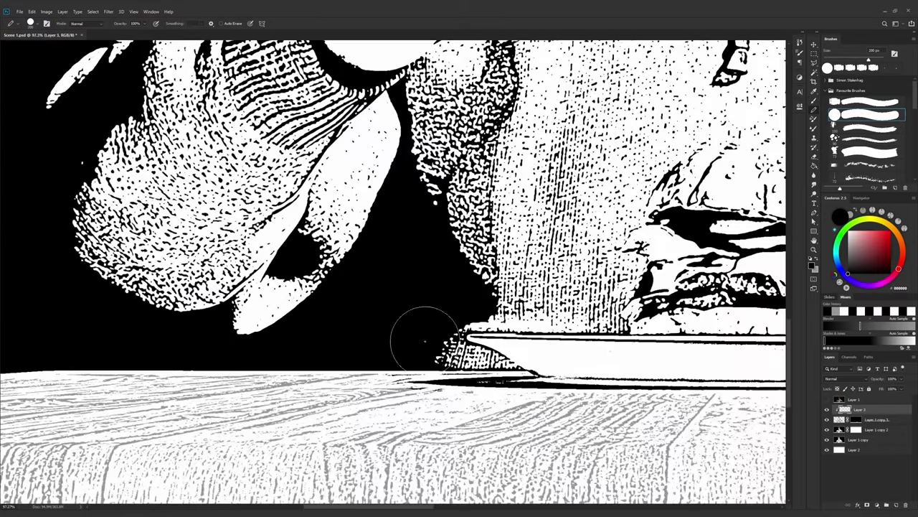
pyautogui.press('[')
pyautogui.keyDown('alt'); pyautogui.click(422, 408); pyautogui.keyUp('alt')
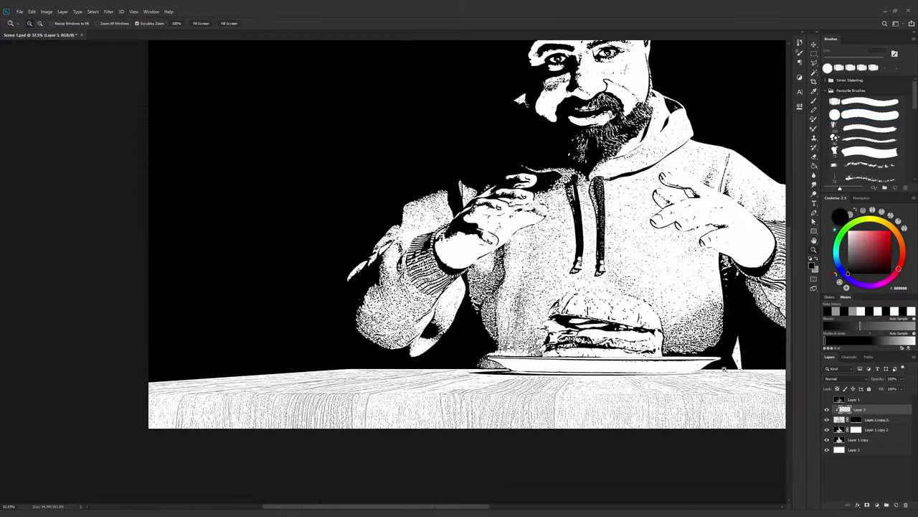
pyautogui.press('d')
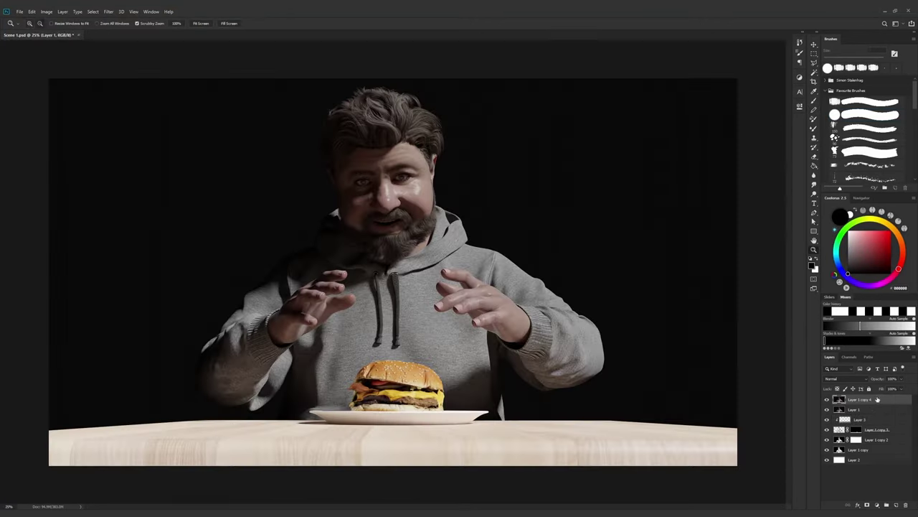
pyautogui.click(108, 11)
# Apply Photocopy to Layer 1 copy 4 and set the Levels white point to 224
pyautogui.click(125, 41)
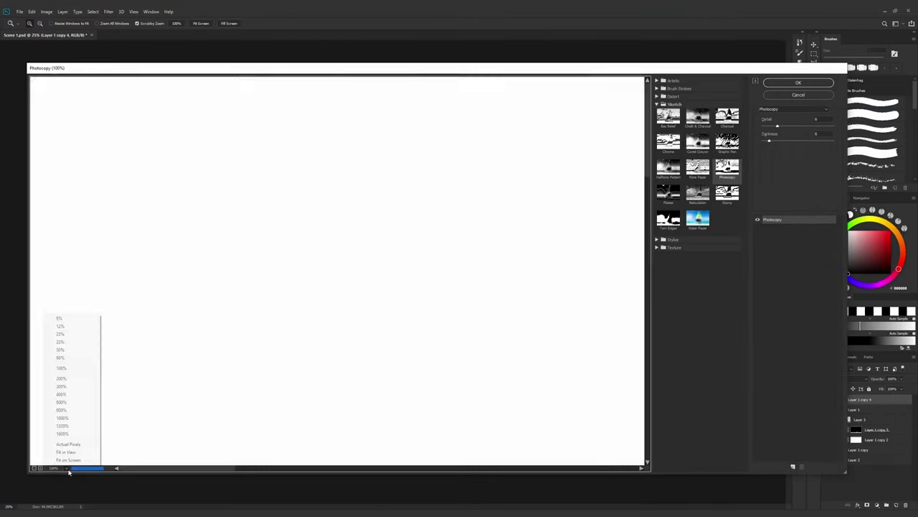
pyautogui.click(798, 82)
pyautogui.click(46, 11)
pyautogui.click(193, 36)
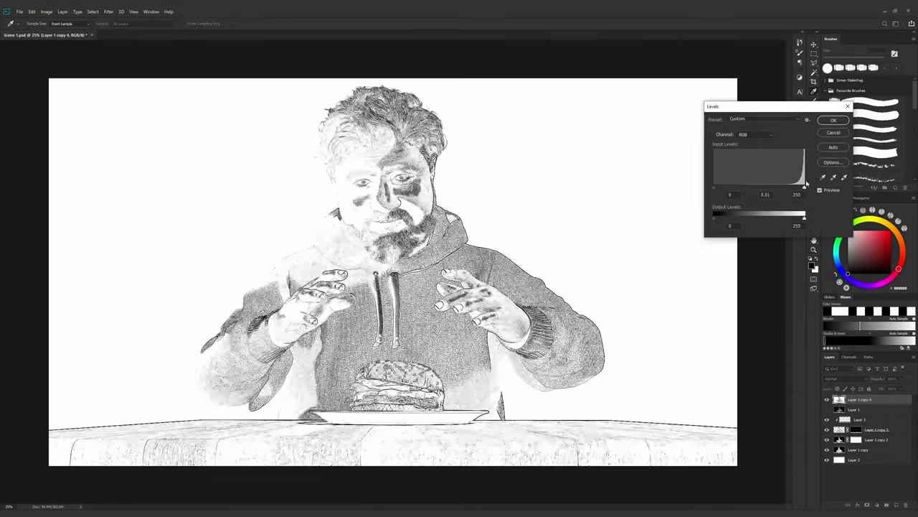
pyautogui.moveTo(803, 188); pyautogui.dragTo(762, 189)
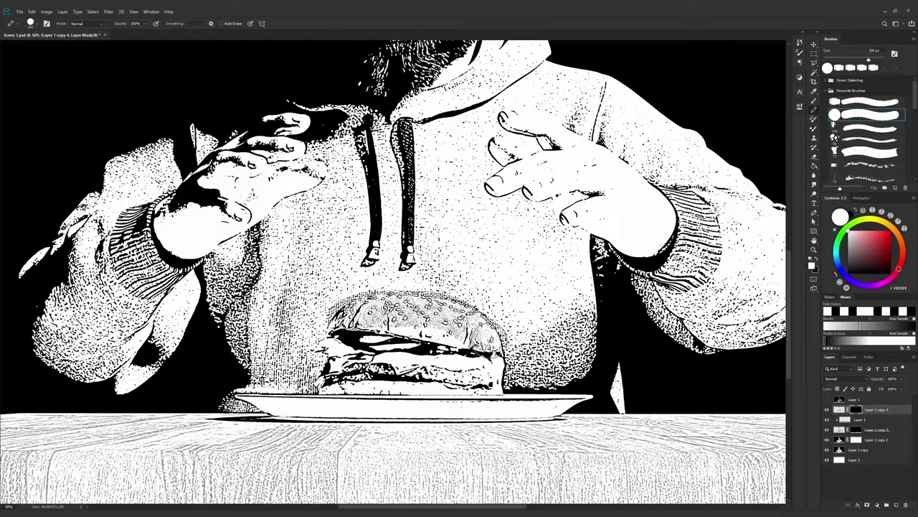
# Paint black on the mask to hide the sketch along the burger's edges
pyautogui.scroll(3, 423, 328)
pyautogui.press('x')
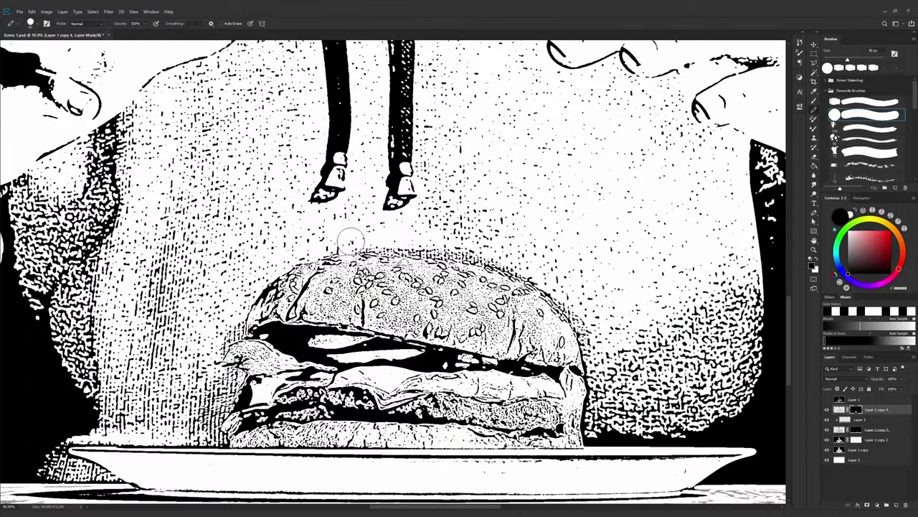
pyautogui.moveTo(583, 308); pyautogui.dragTo(545, 416)
pyautogui.moveTo(227, 431)
pyautogui.mouseDown()
pyautogui.moveTo(402, 434)
pyautogui.moveTo(572, 384)
pyautogui.mouseUp()
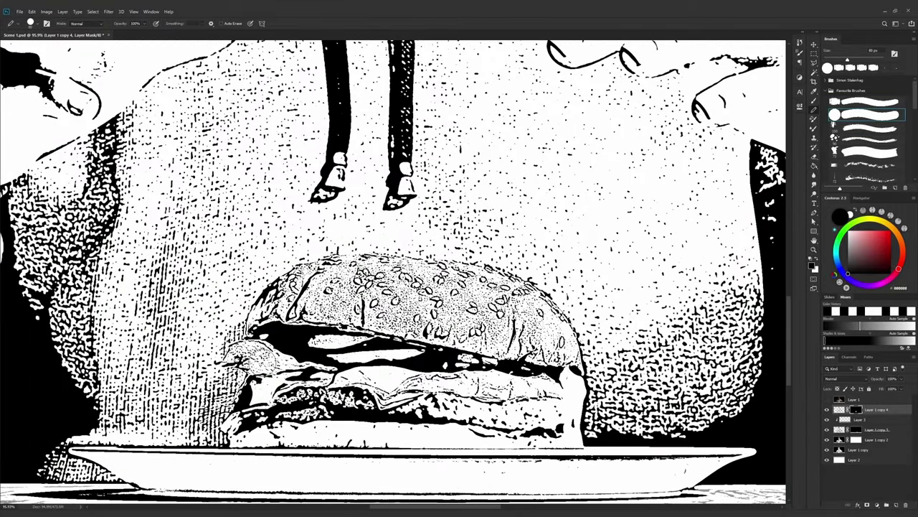
pyautogui.moveTo(263, 362); pyautogui.dragTo(226, 391)
# Touch up the mask inside the burger using the red overlay, then zoom out
pyautogui.press('\\')
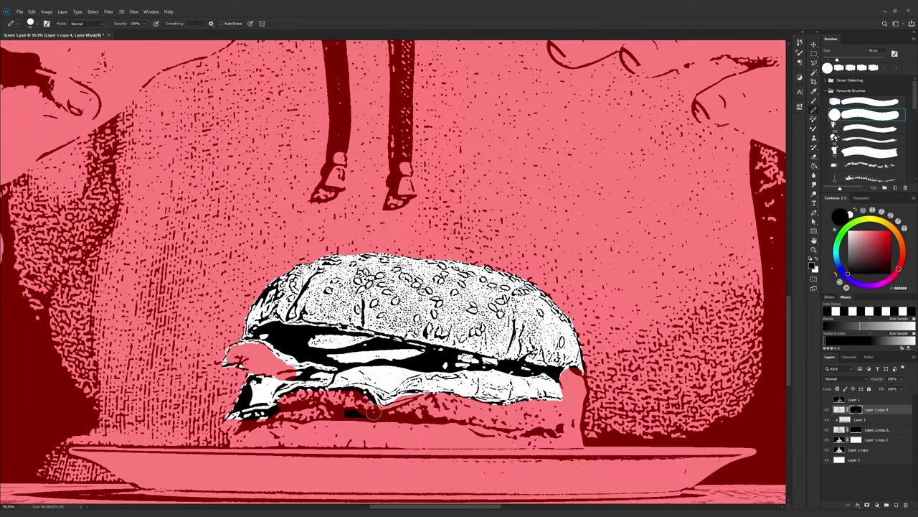
pyautogui.moveTo(424, 362); pyautogui.dragTo(363, 395)
pyautogui.moveTo(377, 337); pyautogui.dragTo(309, 344)
pyautogui.moveTo(452, 356); pyautogui.dragTo(560, 380)
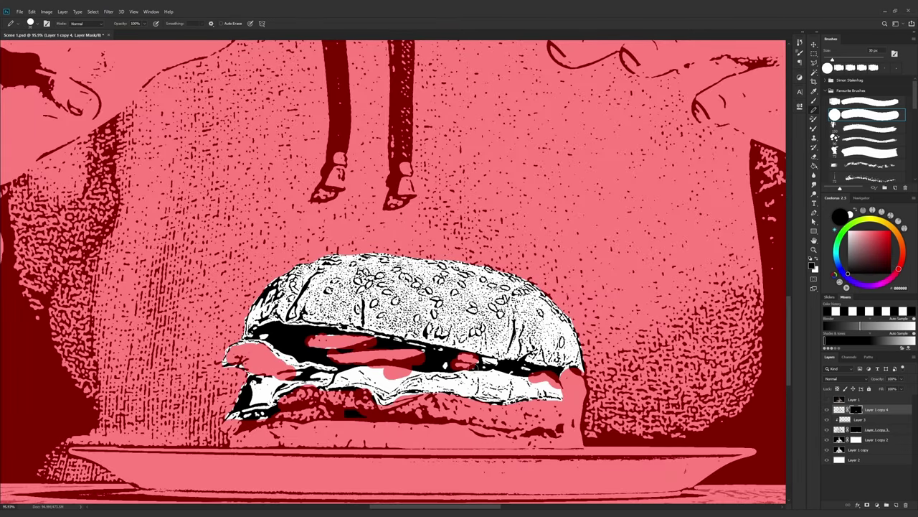
pyautogui.press('\\')
pyautogui.press('z')
pyautogui.hotkey('ctrl', '-')
pyautogui.hotkey('ctrl', '-')
pyautogui.hotkey('ctrl', '-')
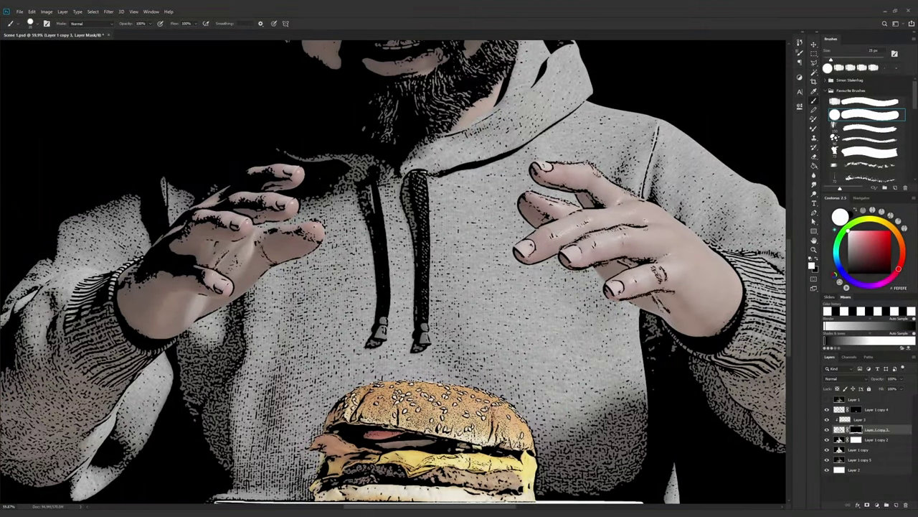
# Whiten the hoodie under the right hand and between the drawstrings on Group 1's mask
pyautogui.moveTo(264, 225); pyautogui.dragTo(320, 241)
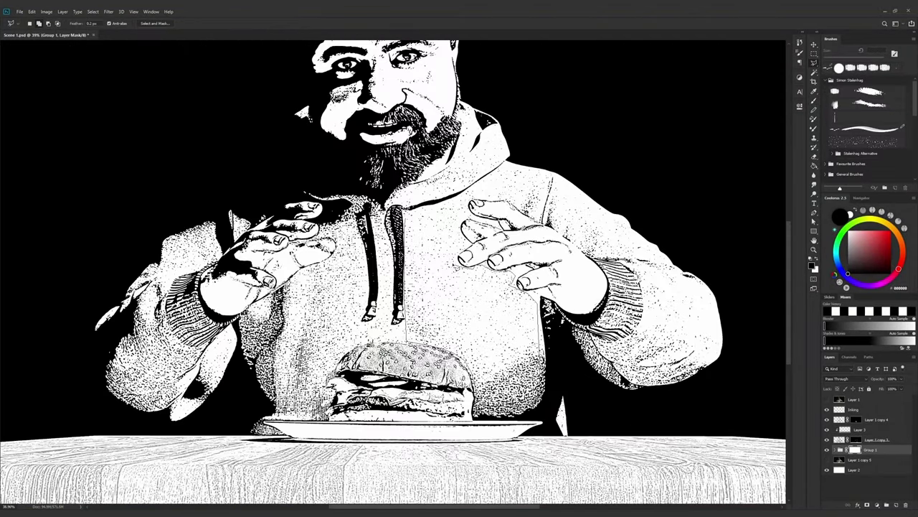
pyautogui.press('Delete')
pyautogui.hotkey('ctrl', 'd')
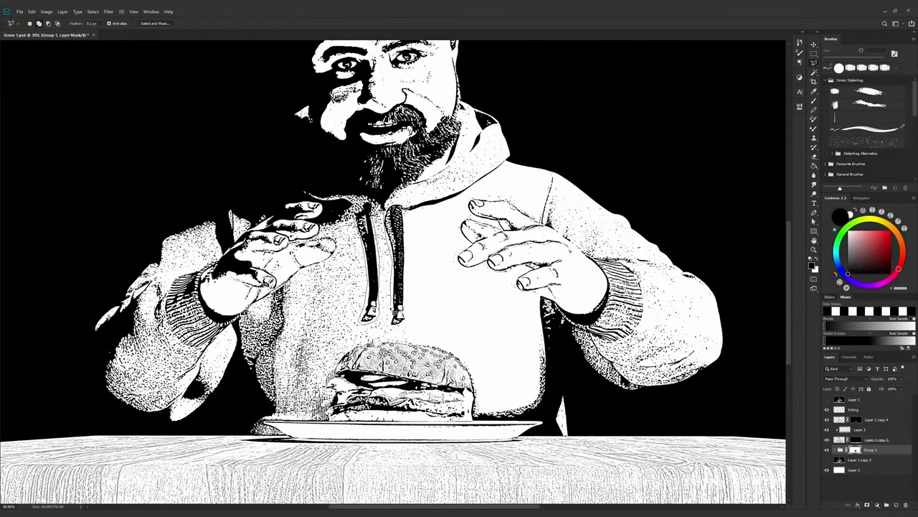
pyautogui.press('Delete')
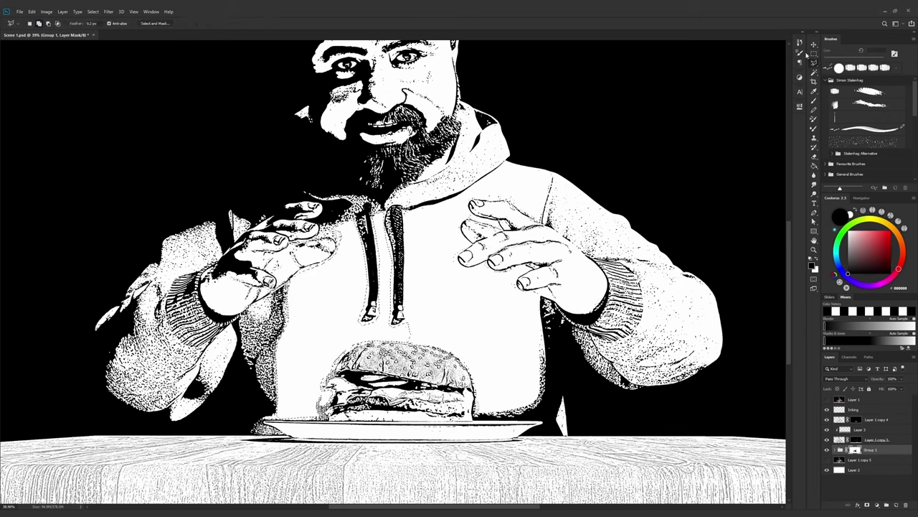
pyautogui.scroll(3, 46, 361)
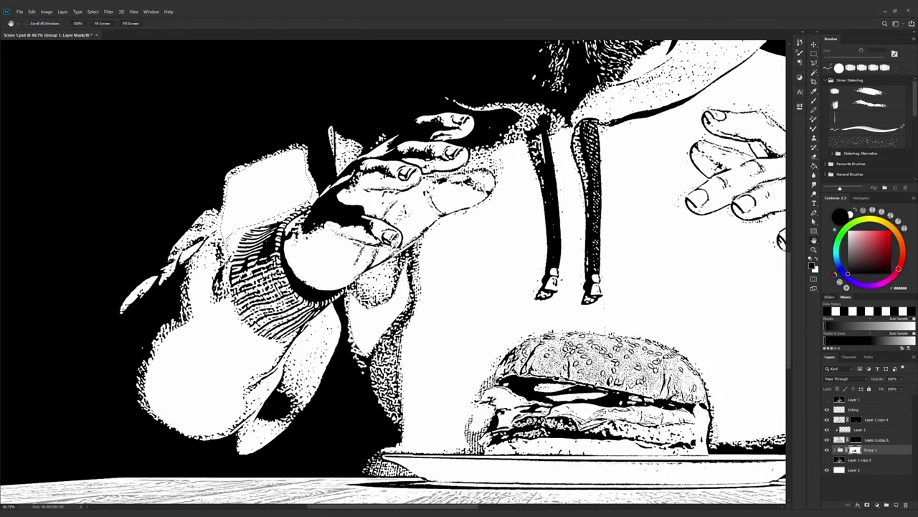
pyautogui.moveTo(721, 75); pyautogui.dragTo(562, 182)
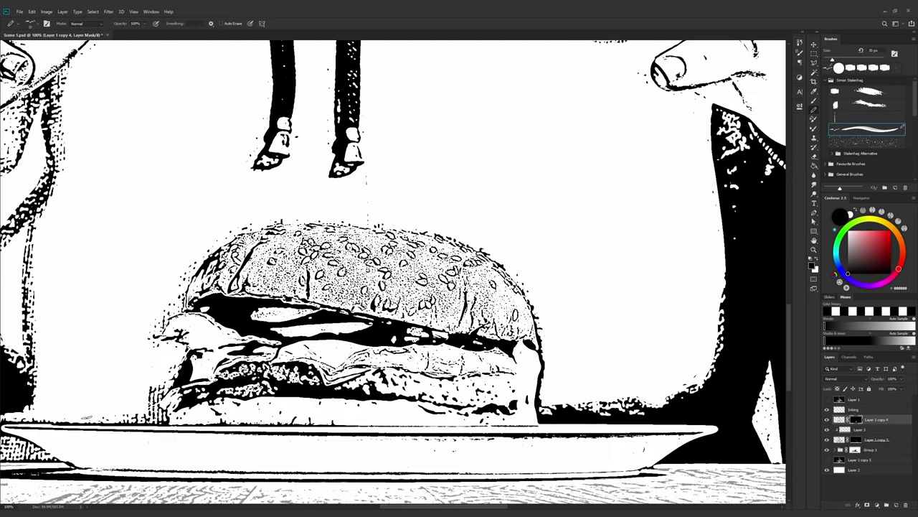
pyautogui.keyDown('ctrl'); pyautogui.click(133, 416); pyautogui.keyUp('ctrl')
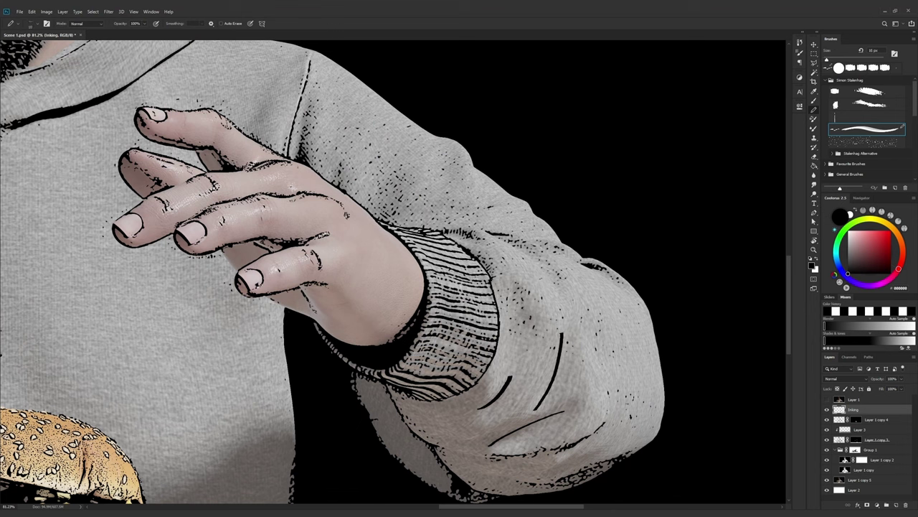
# Add a sleeve ink stroke and whiten the stippled cheek, checking against Layer 1 copy 5
pyautogui.click(811, 155)
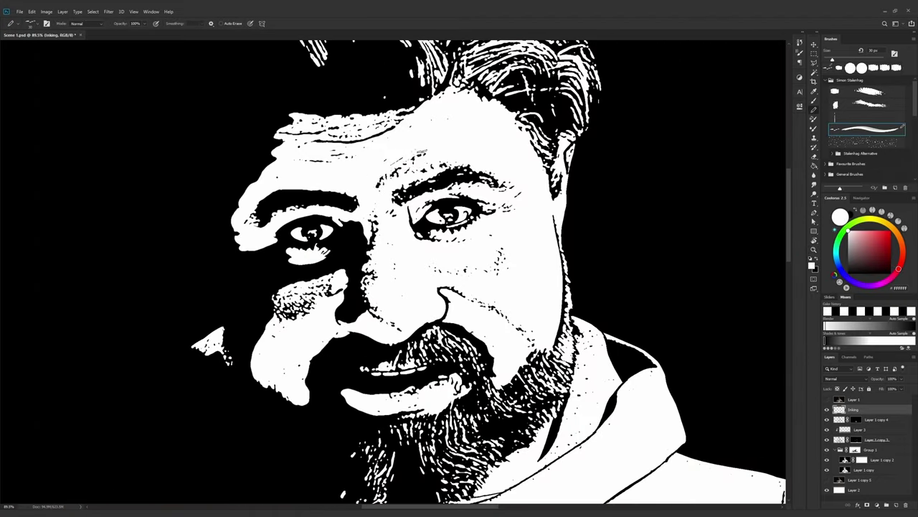
pyautogui.moveTo(335, 287); pyautogui.dragTo(280, 319)
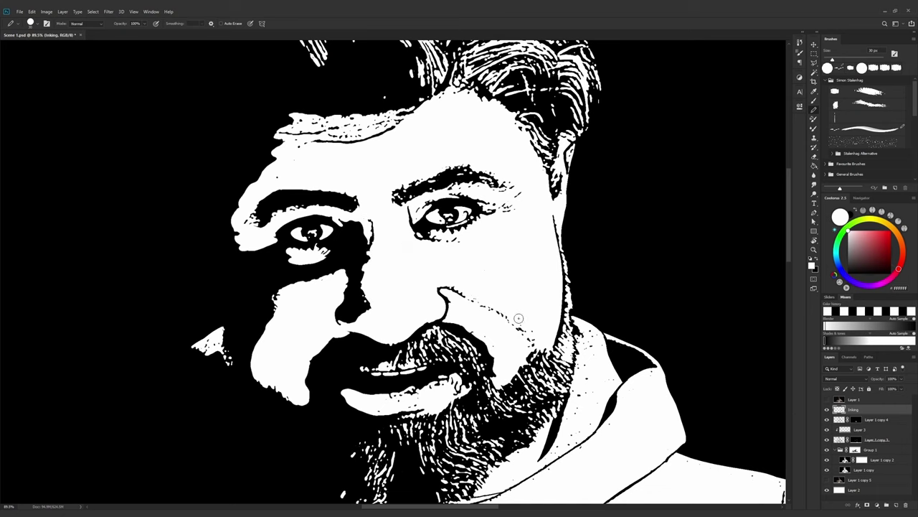
pyautogui.click(826, 479)
pyautogui.press('x')
pyautogui.click(826, 479)
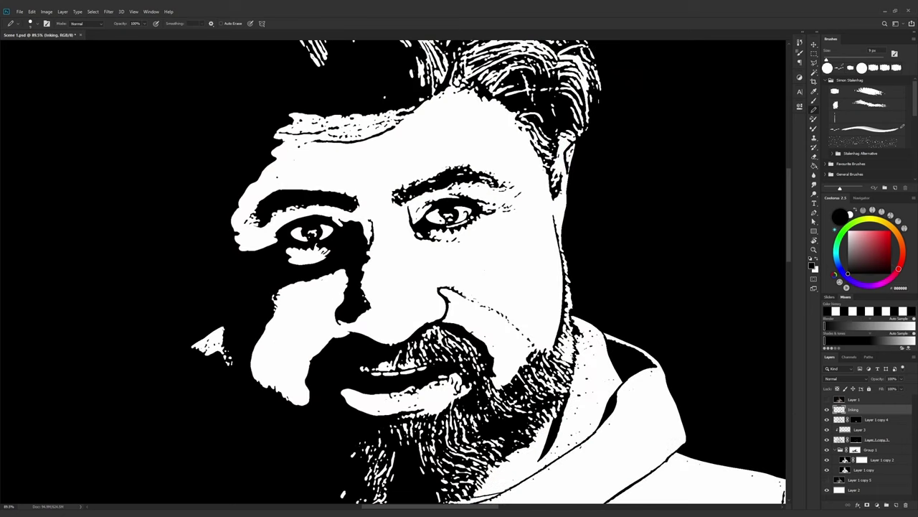
# Zoom out to review the whole inked image with white ready for painting
pyautogui.scroll(-3, 460, 290)
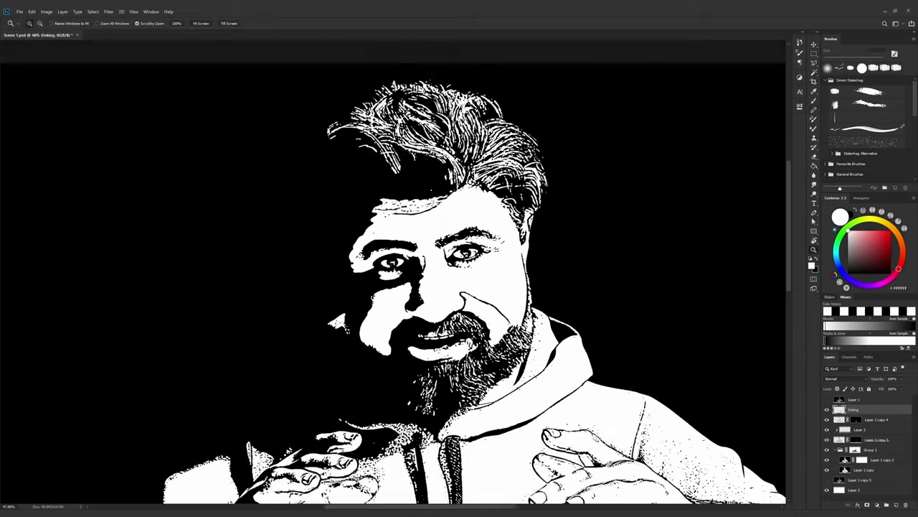
pyautogui.scroll(4, 490, 293)
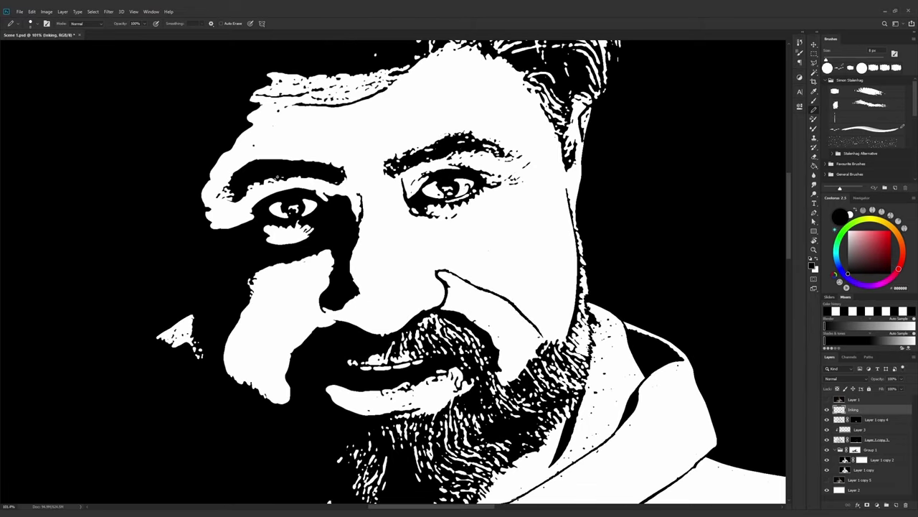
pyautogui.scroll(-3, 344, 298)
pyautogui.scroll(4, 345, 299)
pyautogui.press('x')
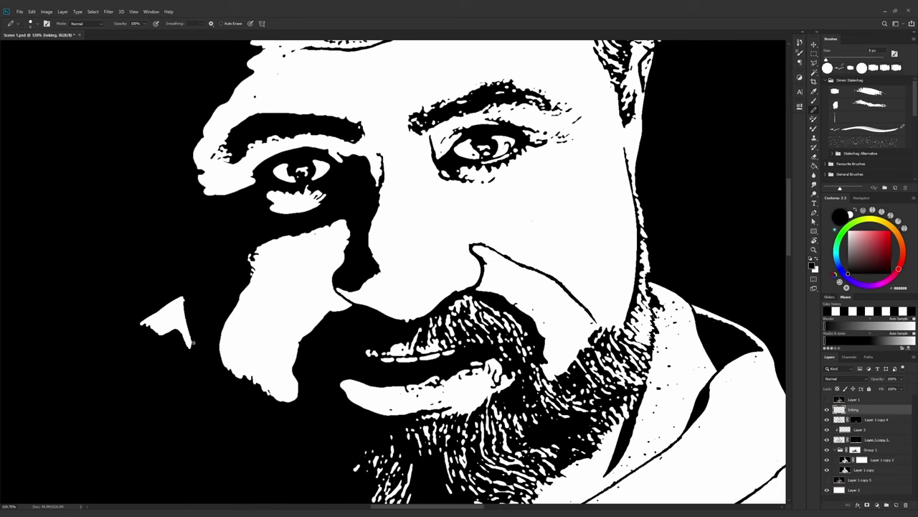
pyautogui.click(867, 129)
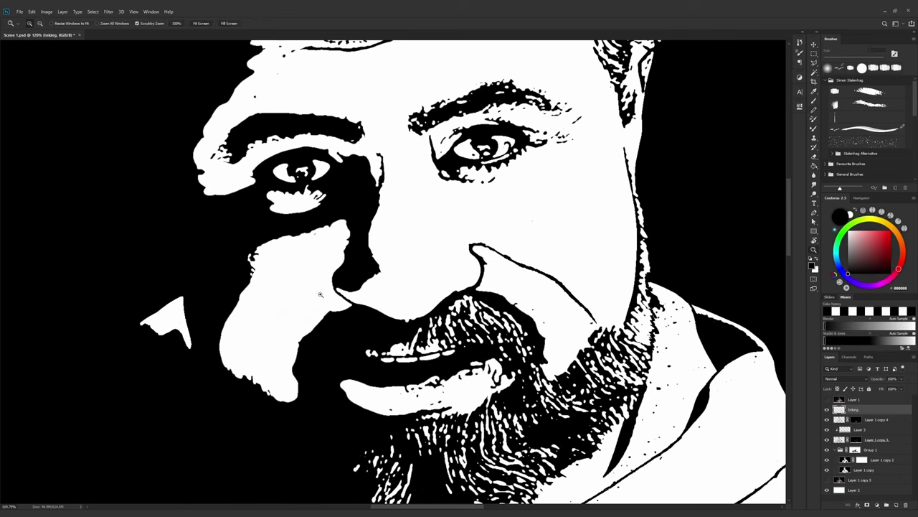
pyautogui.scroll(-5, 646, 390)
pyautogui.scroll(3, 593, 352)
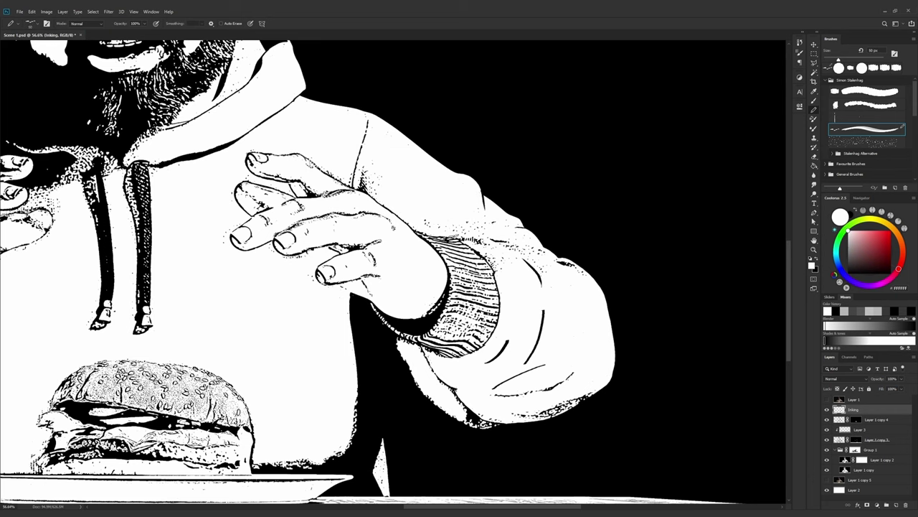
# Extend the shoulder ink line downward, using the photo layer as reference
pyautogui.scroll(3, 480, 238)
pyautogui.press('x')
pyautogui.click(826, 480)
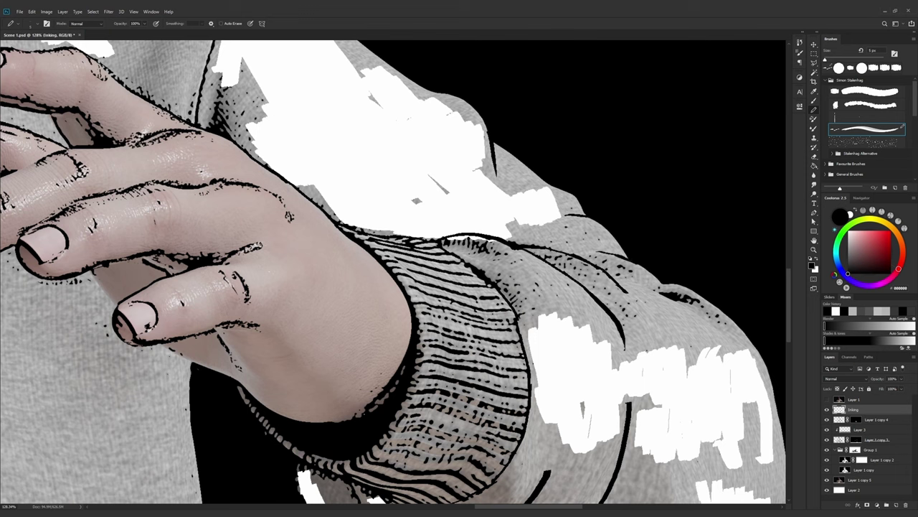
pyautogui.scroll(2, 660, 285)
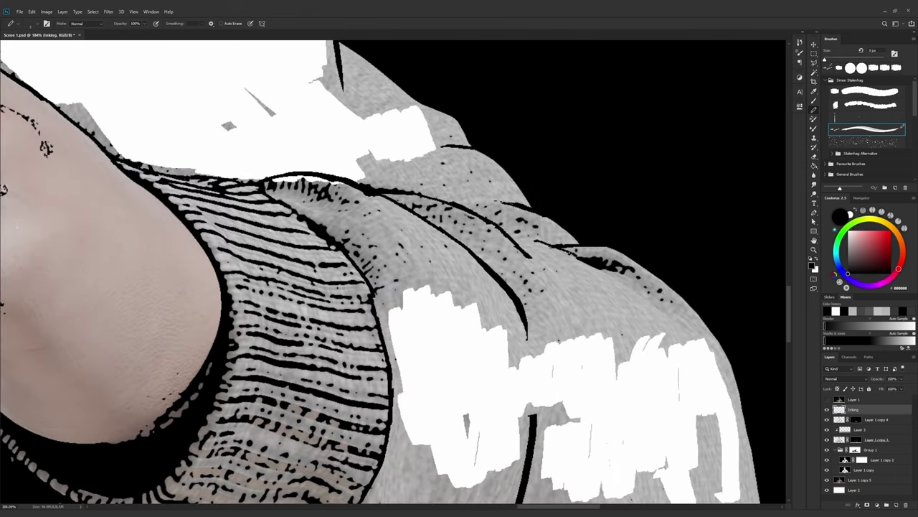
pyautogui.moveTo(649, 300); pyautogui.dragTo(678, 328)
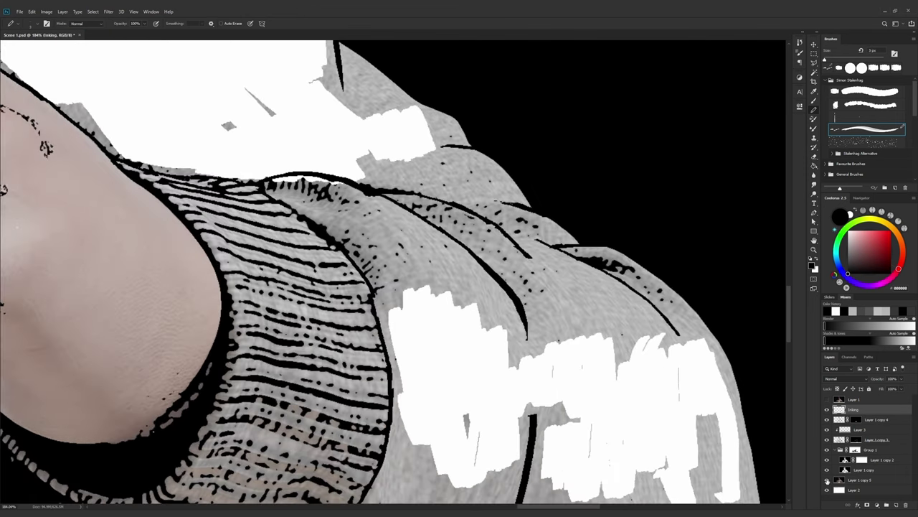
pyautogui.click(827, 479)
pyautogui.press('x')
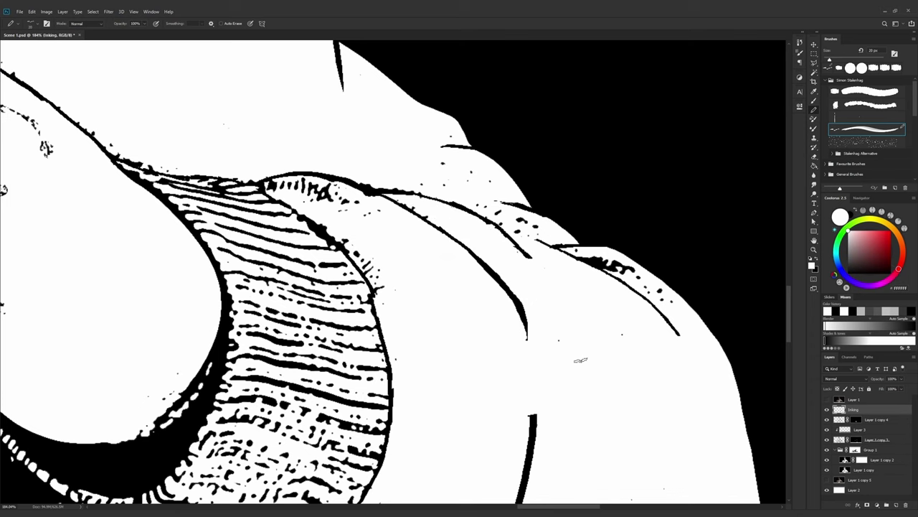
# Smooth the jagged sleeve edge and paint out black specks along its bottom in white
pyautogui.scroll(-2, 450, 316)
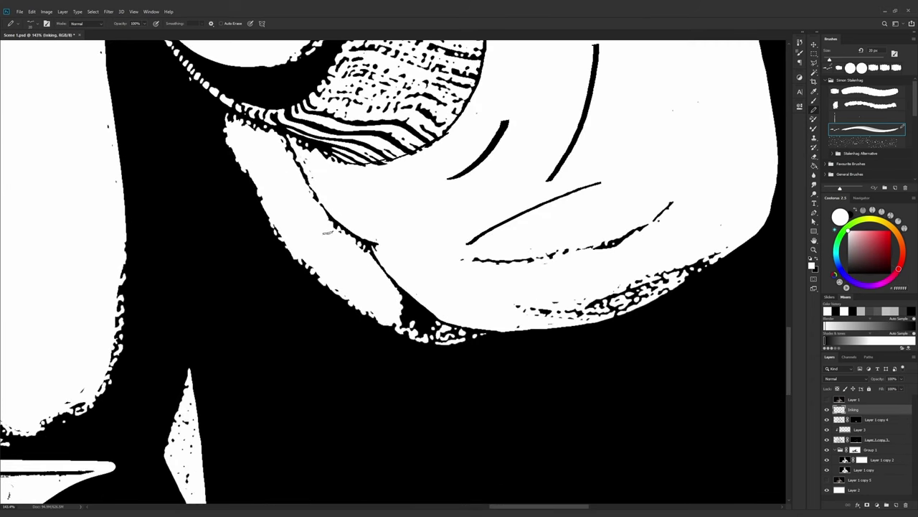
pyautogui.moveTo(269, 207)
pyautogui.mouseDown()
pyautogui.moveTo(388, 322)
pyautogui.moveTo(502, 348)
pyautogui.mouseUp()
pyautogui.press('x')
pyautogui.press('z')
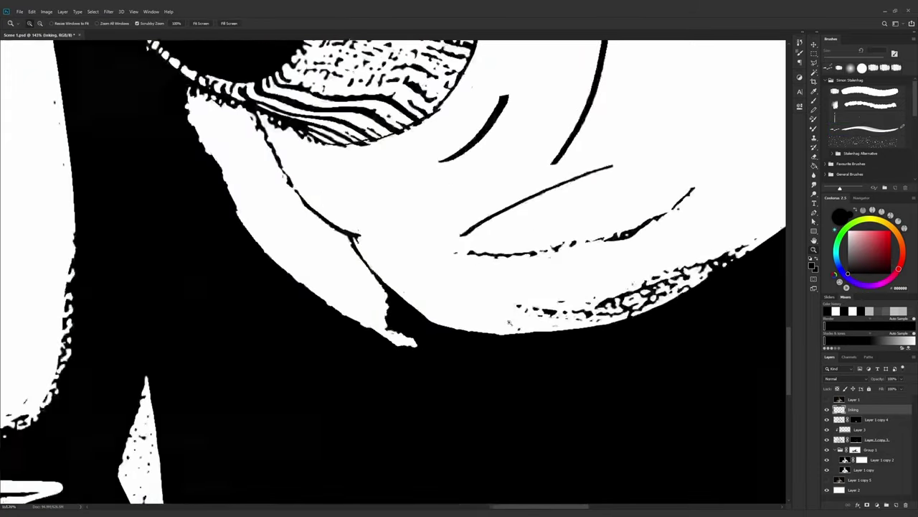
pyautogui.press('b')
pyautogui.press('x')
pyautogui.moveTo(386, 307)
pyautogui.mouseDown()
pyautogui.moveTo(430, 332)
pyautogui.moveTo(487, 342)
pyautogui.mouseUp()
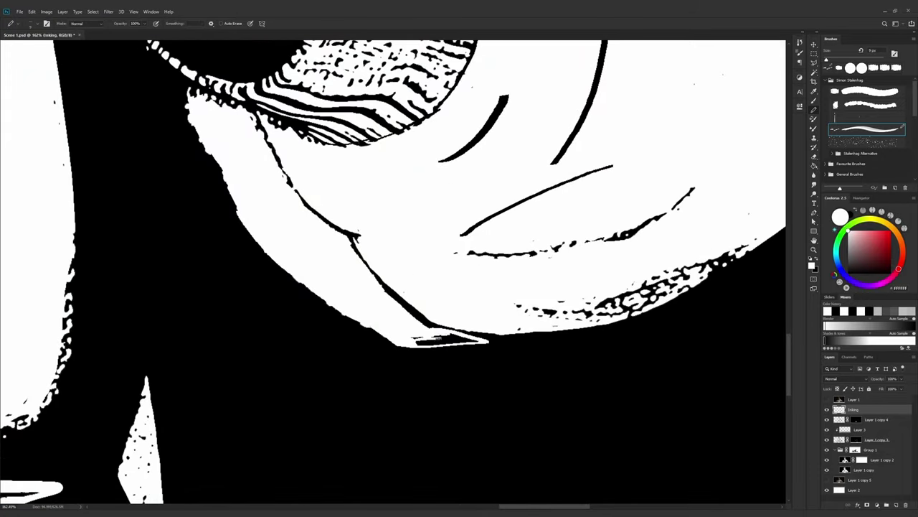
pyautogui.moveTo(413, 341)
pyautogui.mouseDown()
pyautogui.moveTo(482, 336)
pyautogui.moveTo(413, 316)
pyautogui.mouseUp()
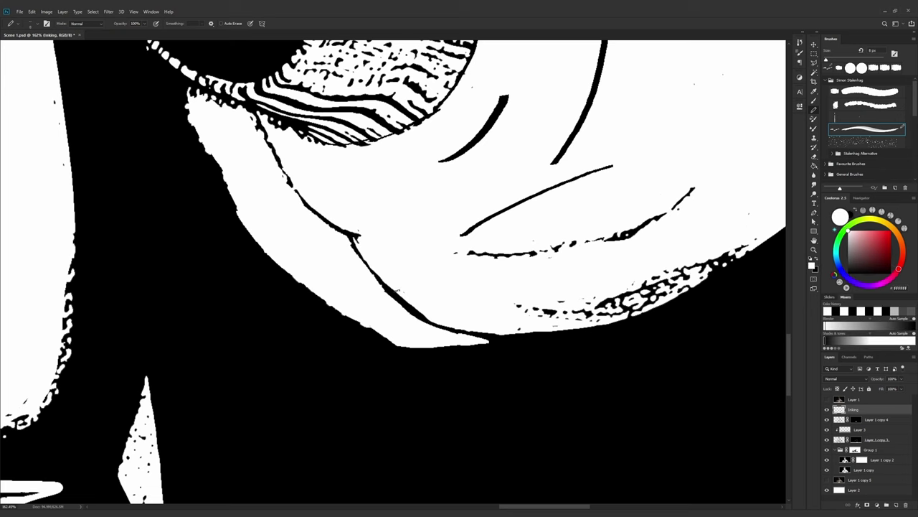
# Darken the sleeve fold line and whiten the speckled sleeve edge
pyautogui.press('x')
pyautogui.moveTo(255, 112); pyautogui.dragTo(283, 165)
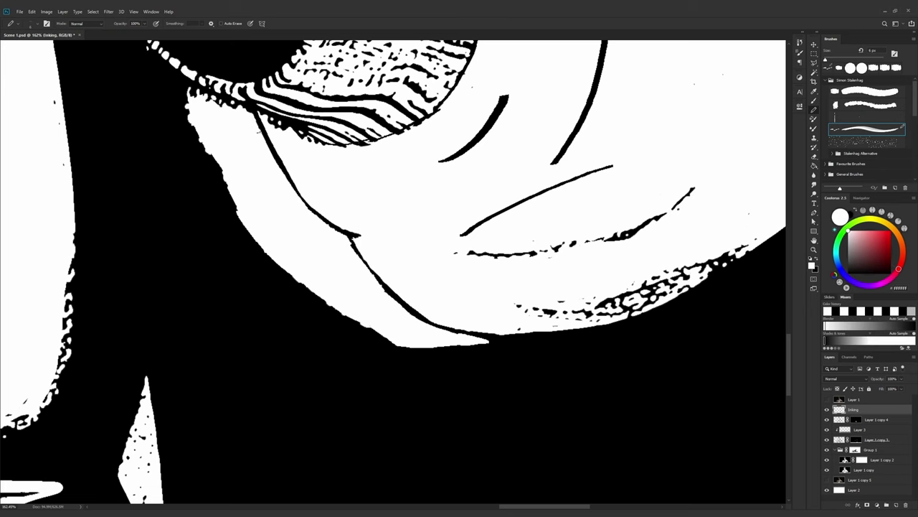
pyautogui.scroll(-2, 394, 272)
pyautogui.press('x')
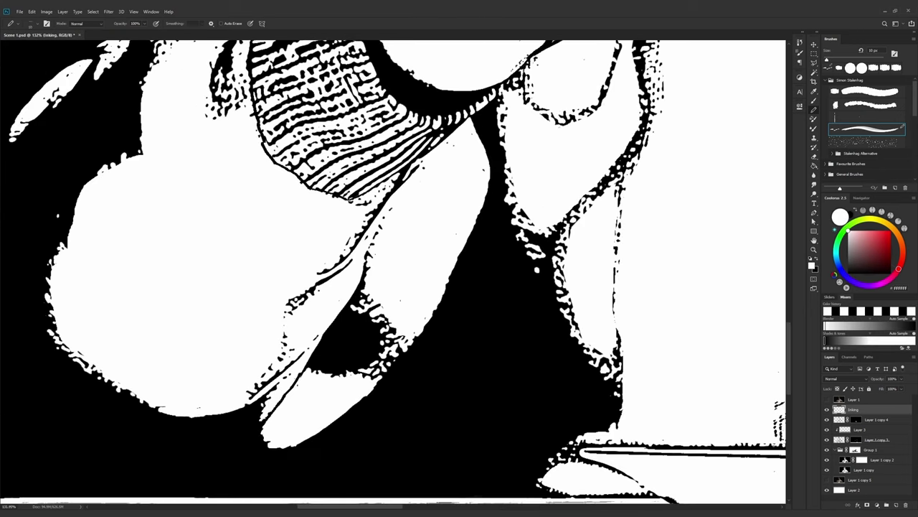
pyautogui.scroll(-1, 394, 273)
pyautogui.scroll(-1, 394, 273)
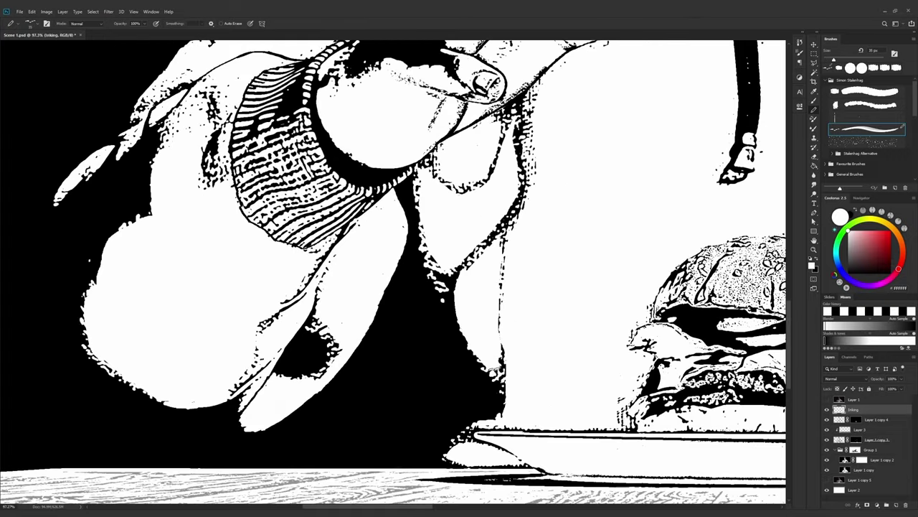
pyautogui.press('x')
pyautogui.press('x')
pyautogui.moveTo(453, 296); pyautogui.dragTo(425, 252)
pyautogui.press('x')
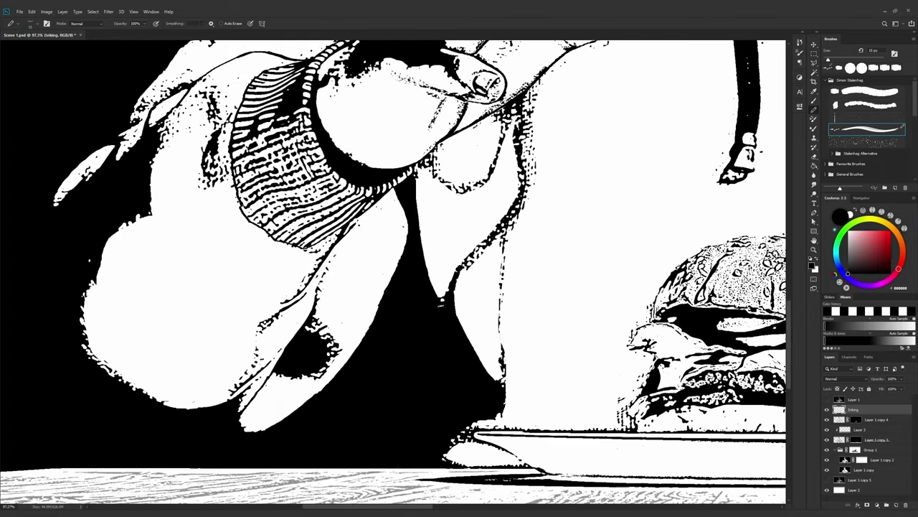
pyautogui.press('x')
# Clean stray black marks off the fingers in white
pyautogui.scroll(-1, 531, 151)
pyautogui.scroll(3, 431, 216)
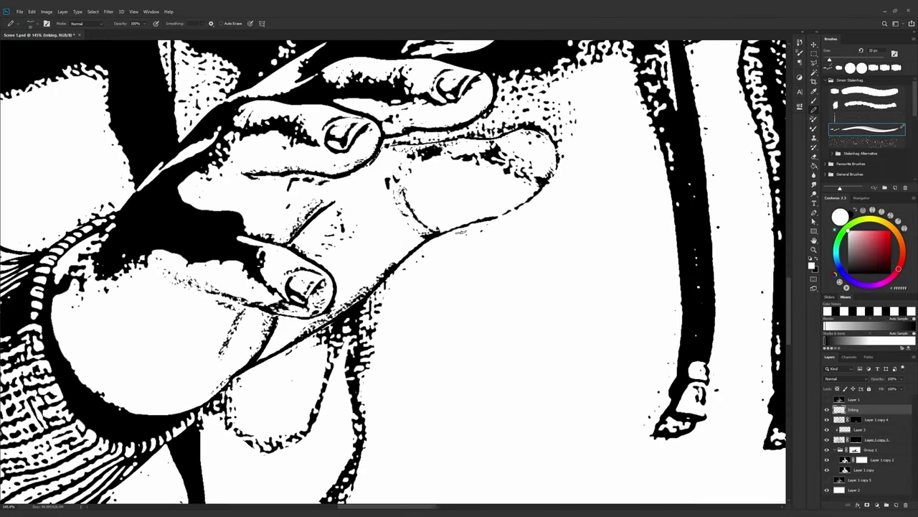
pyautogui.press('x')
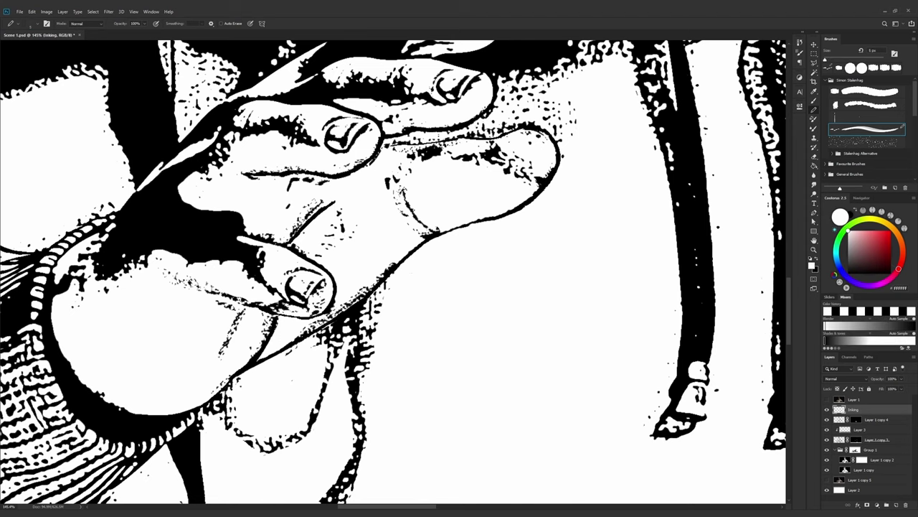
pyautogui.scroll(2, 415, 307)
pyautogui.press('x')
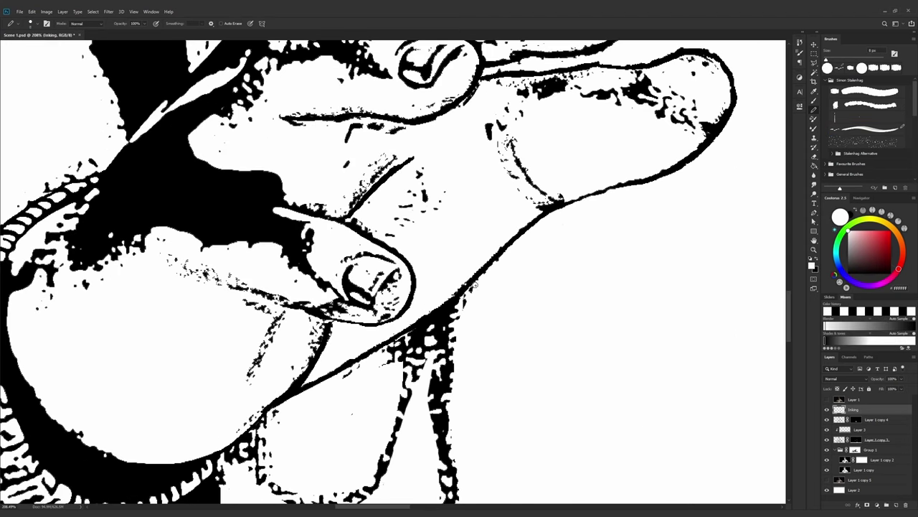
pyautogui.moveTo(424, 213); pyautogui.dragTo(309, 208)
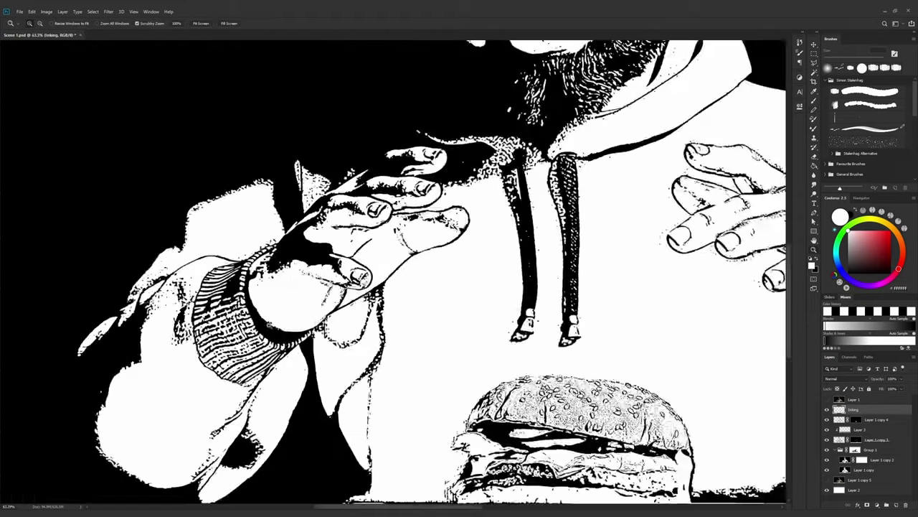
# Repaint the edge of the left hoodie drawstring, swapping between black and white
pyautogui.scroll(-3, 266, 282)
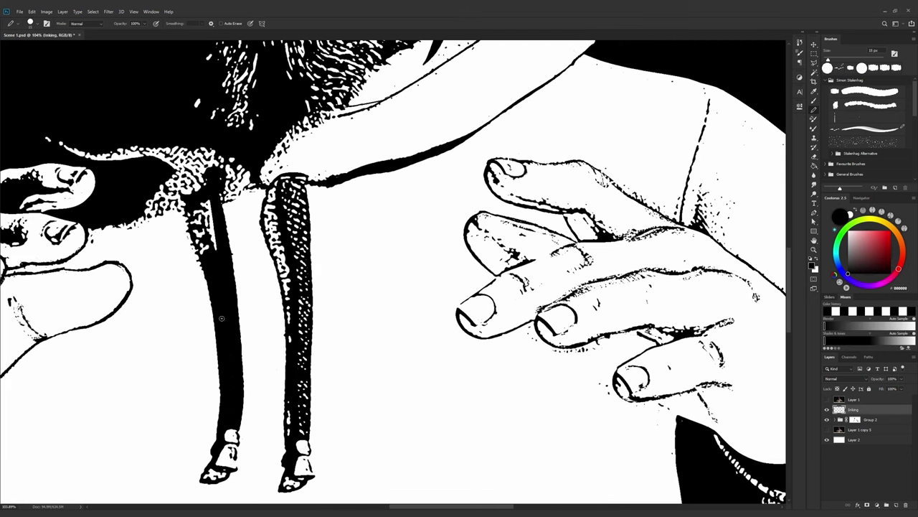
pyautogui.moveTo(207, 295)
pyautogui.mouseDown()
pyautogui.moveTo(188, 238)
pyautogui.moveTo(208, 300)
pyautogui.mouseUp()
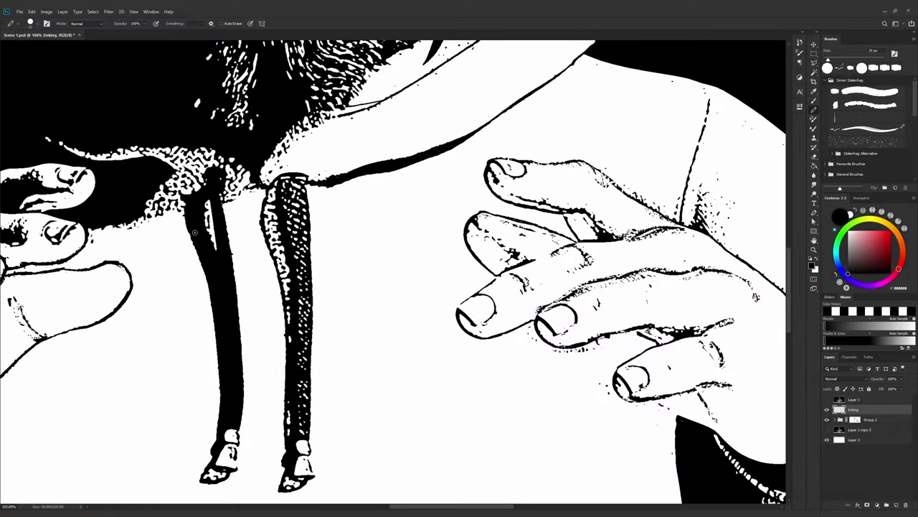
pyautogui.press('x')
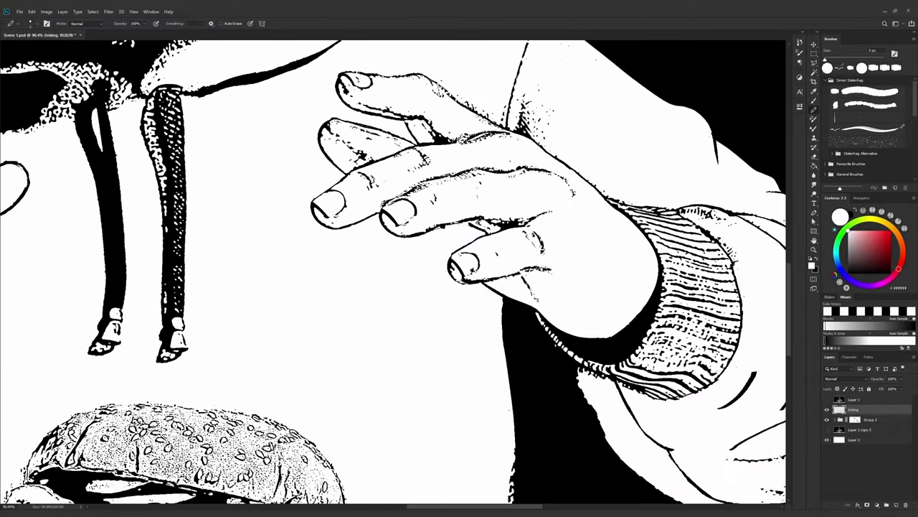
pyautogui.press('x')
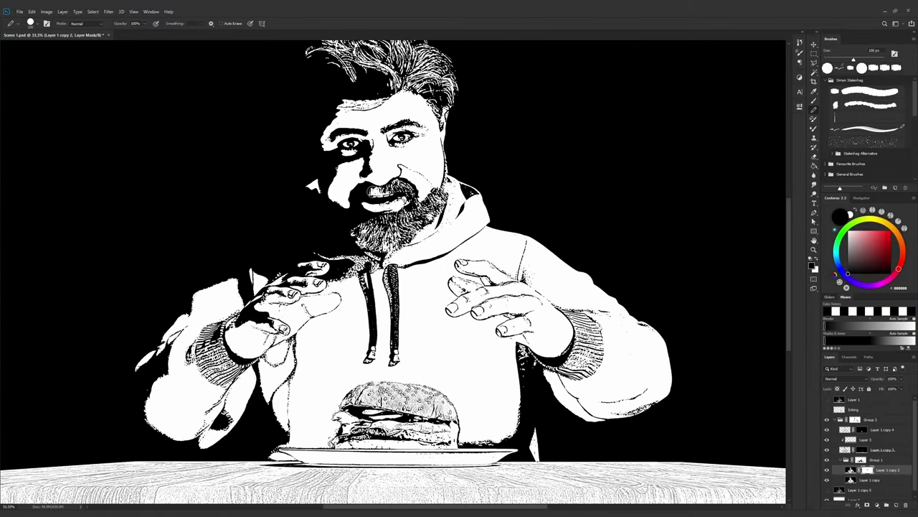
pyautogui.scroll(2, 357, 223)
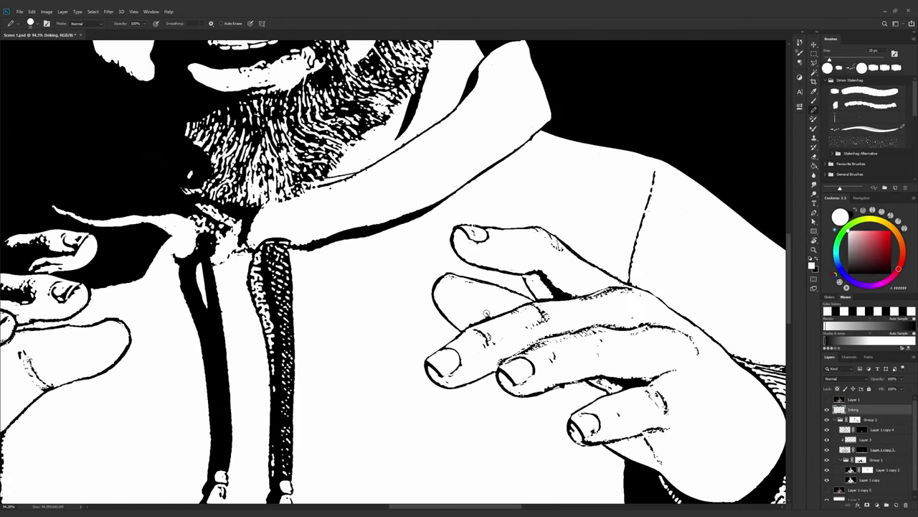
# Set the pencil to 10 px and paint out stray black specks in white
pyautogui.press('[')
pyautogui.press('[')
pyautogui.press('[')
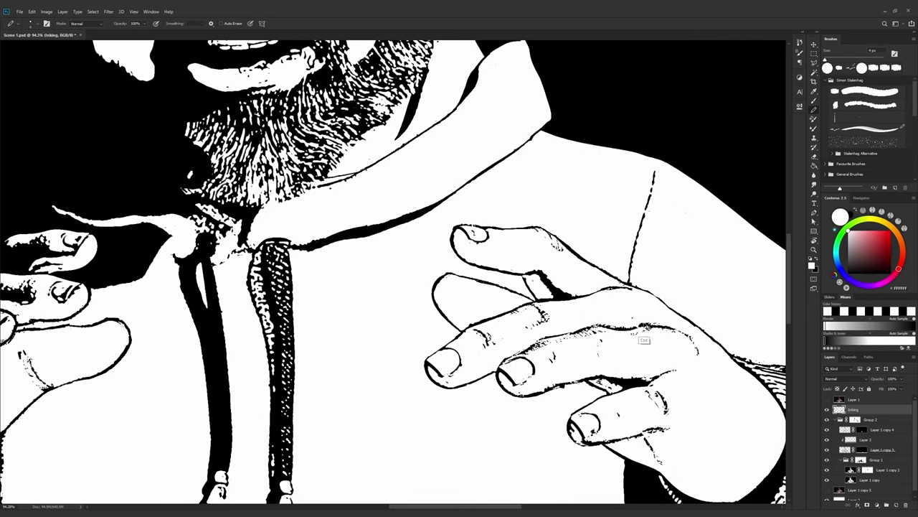
pyautogui.press(']')
pyautogui.press(']')
pyautogui.press(']')
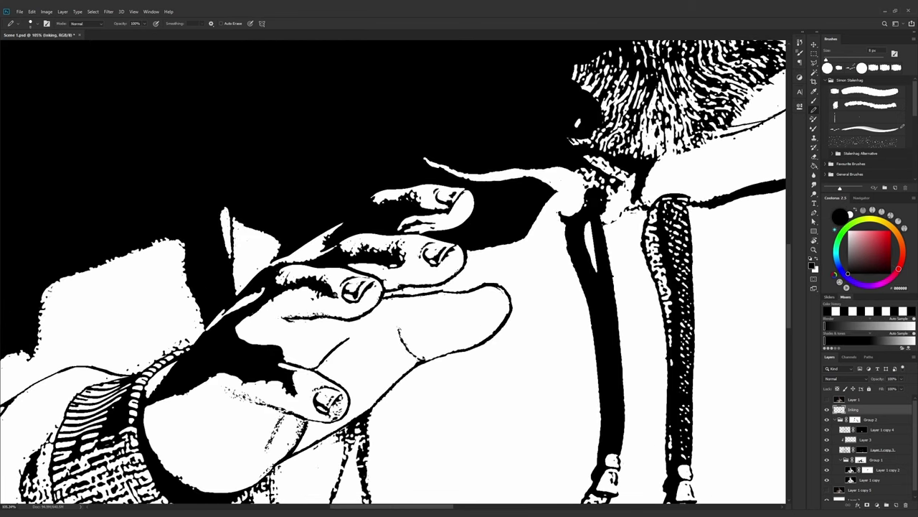
pyautogui.press('x')
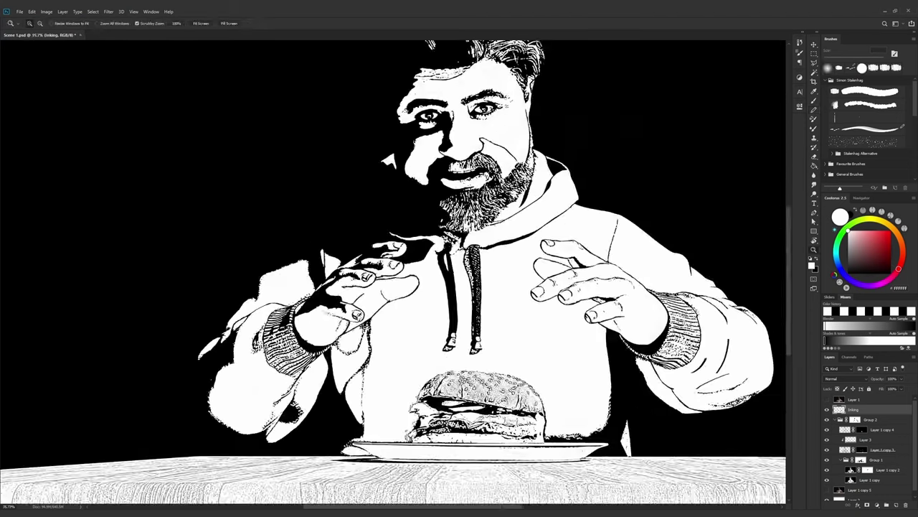
pyautogui.press('x')
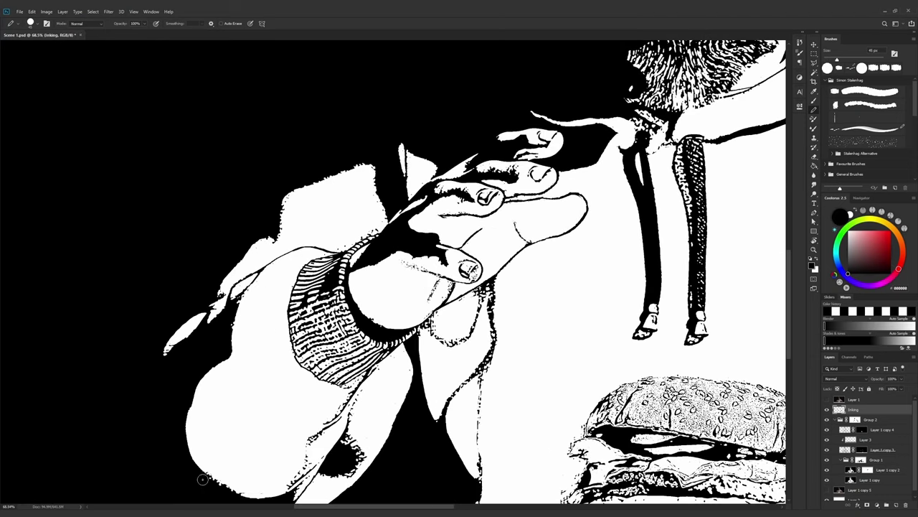
pyautogui.press('x')
pyautogui.scroll(3, 238, 469)
pyautogui.press('x')
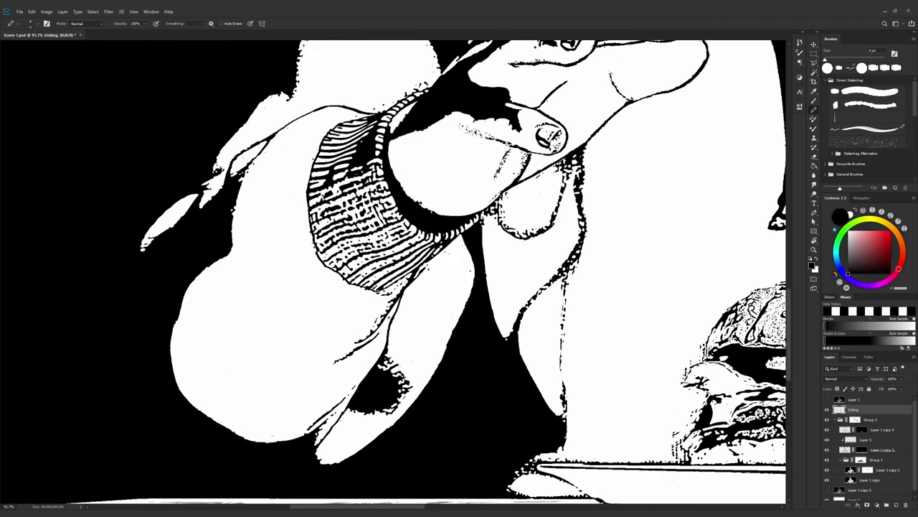
pyautogui.press('x')
pyautogui.moveTo(578, 221); pyautogui.dragTo(506, 195)
# Whiten ragged black edges on the raised hand, the figure's left side and plate rim
pyautogui.moveTo(305, 169); pyautogui.dragTo(233, 261)
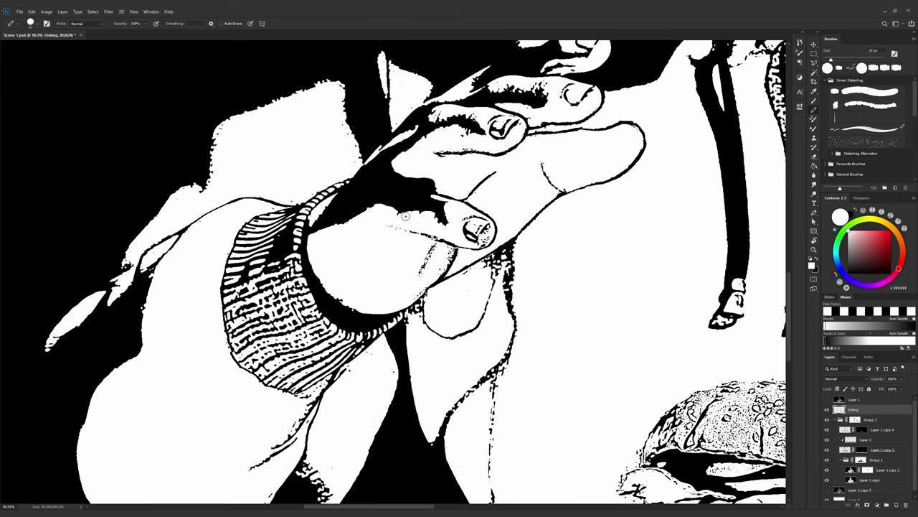
pyautogui.press('x')
pyautogui.press('x')
pyautogui.moveTo(338, 292); pyautogui.dragTo(377, 299)
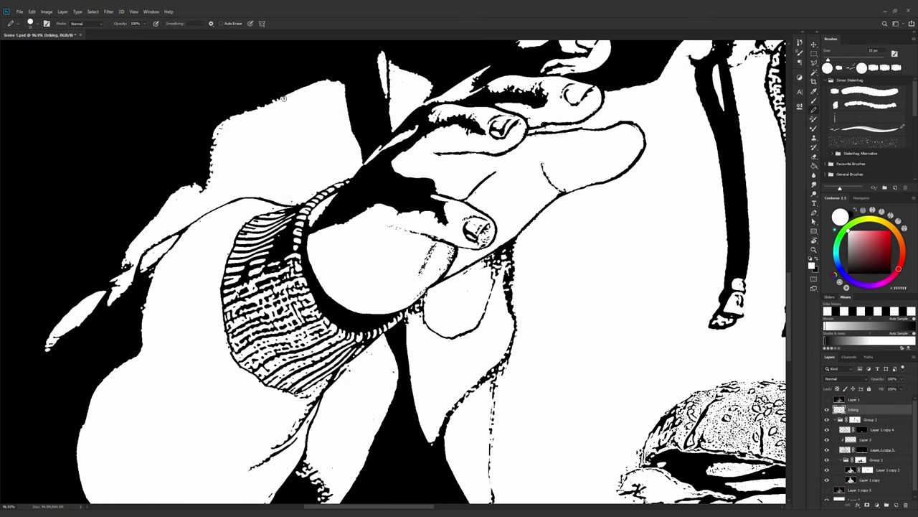
pyautogui.moveTo(284, 98); pyautogui.dragTo(206, 188)
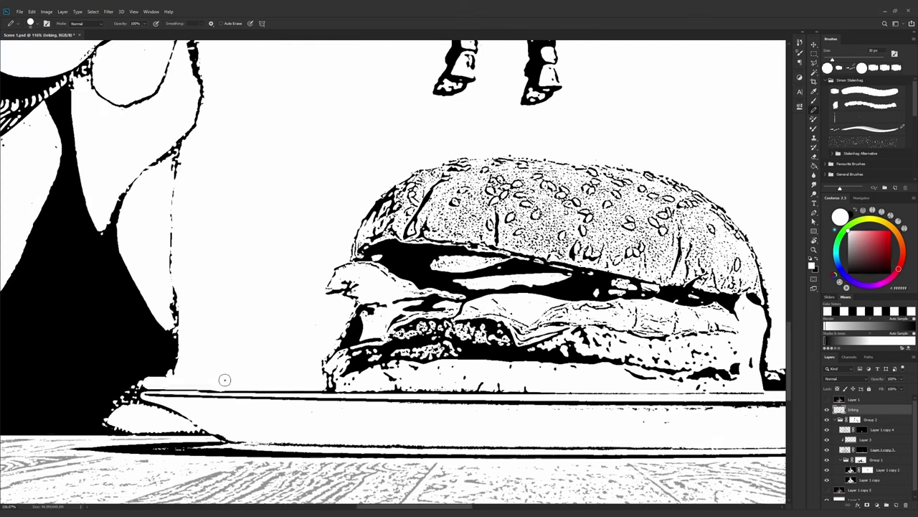
pyautogui.keyDown('alt'); pyautogui.scroll(-5, 222, 379); pyautogui.keyUp('alt')
pyautogui.moveTo(642, 365); pyautogui.dragTo(537, 370)
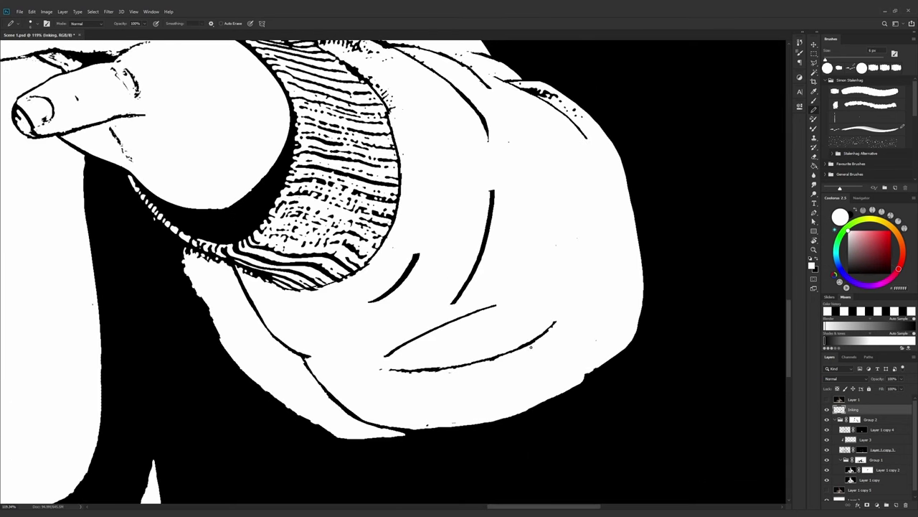
pyautogui.press('z')
pyautogui.moveTo(431, 116); pyautogui.dragTo(486, 116)
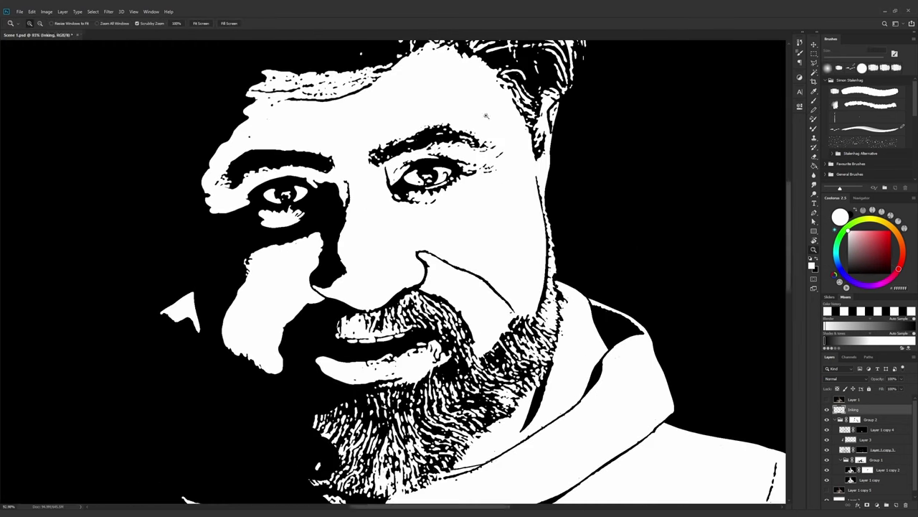
pyautogui.press('b')
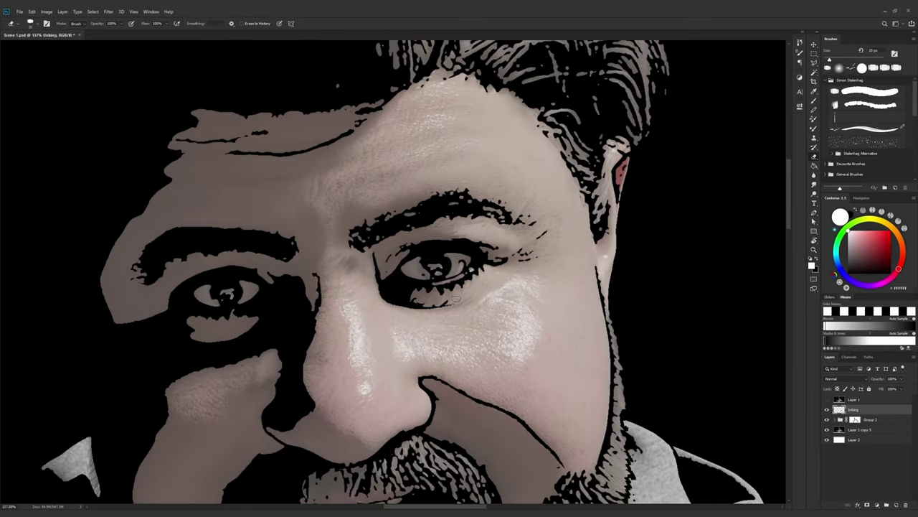
# Paint on Group 2's mask to turn the black left of the plate, sleeve fold and strap top grey
pyautogui.click(855, 419)
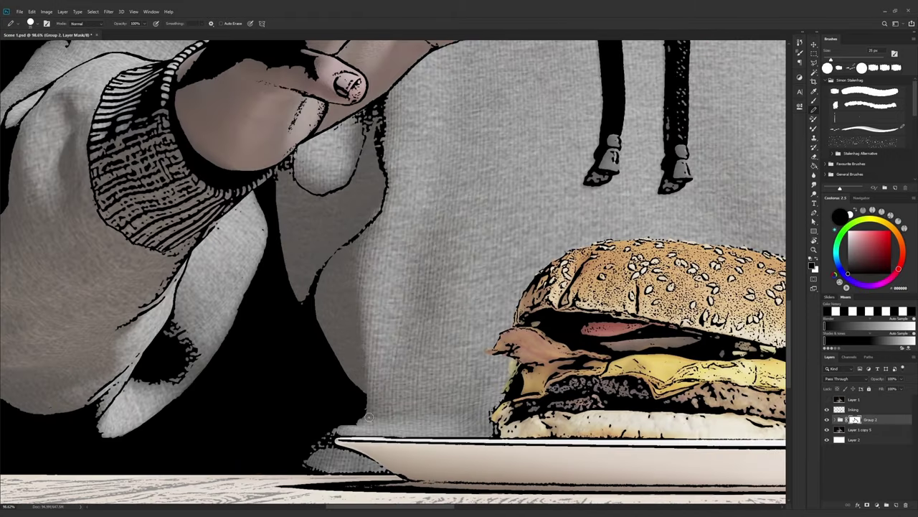
pyautogui.moveTo(368, 416); pyautogui.dragTo(312, 462)
pyautogui.moveTo(194, 359); pyautogui.dragTo(178, 329)
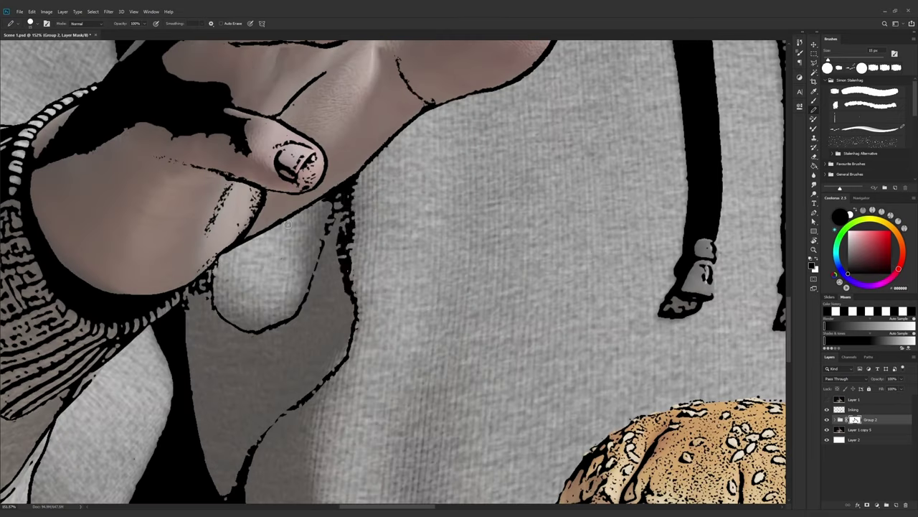
pyautogui.moveTo(345, 195); pyautogui.dragTo(360, 298)
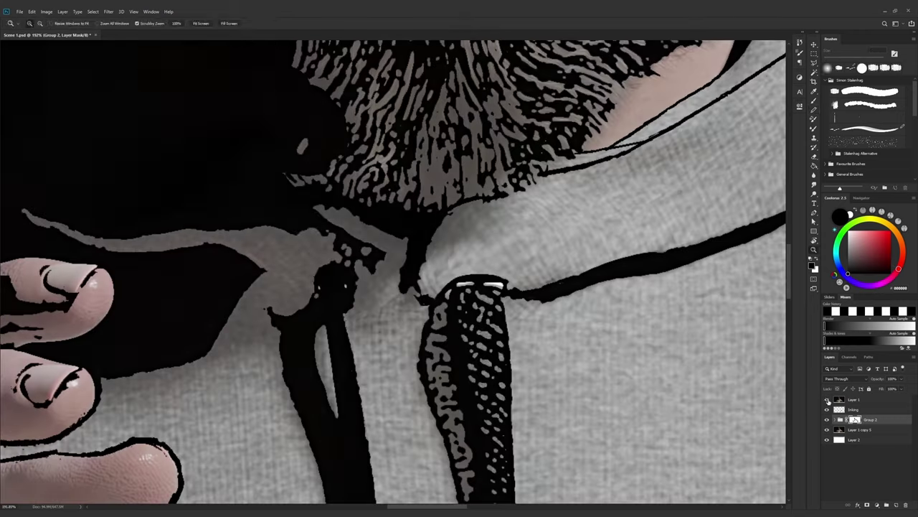
pyautogui.moveTo(316, 215)
pyautogui.mouseDown()
pyautogui.moveTo(359, 266)
pyautogui.moveTo(310, 287)
pyautogui.moveTo(272, 339)
pyautogui.mouseUp()
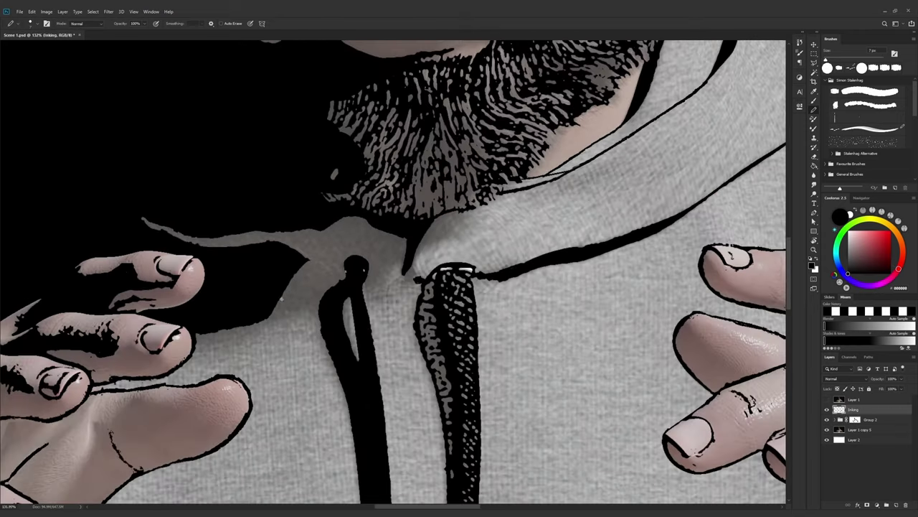
pyautogui.hotkey('alt', '[')
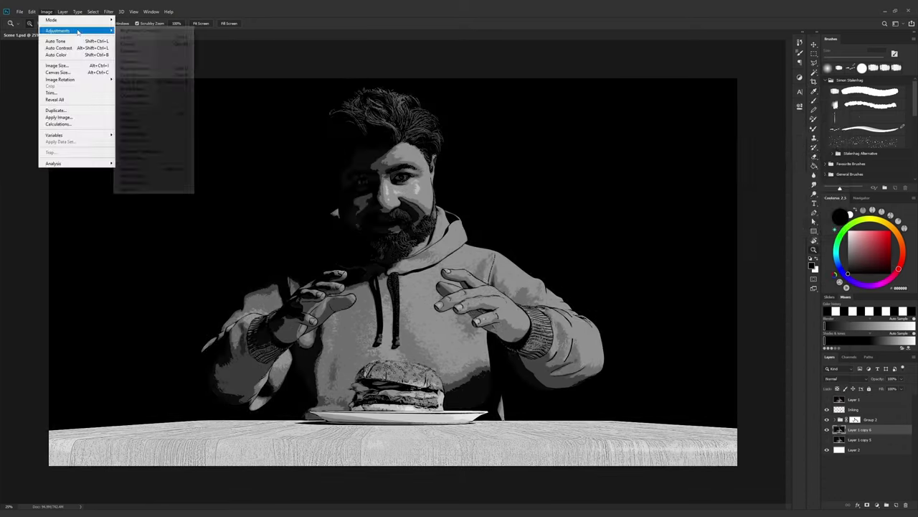
# Boost the flat grey tones' contrast with Levels and sample a mid-grey from the image
pyautogui.moveTo(752, 189); pyautogui.dragTo(761, 188)
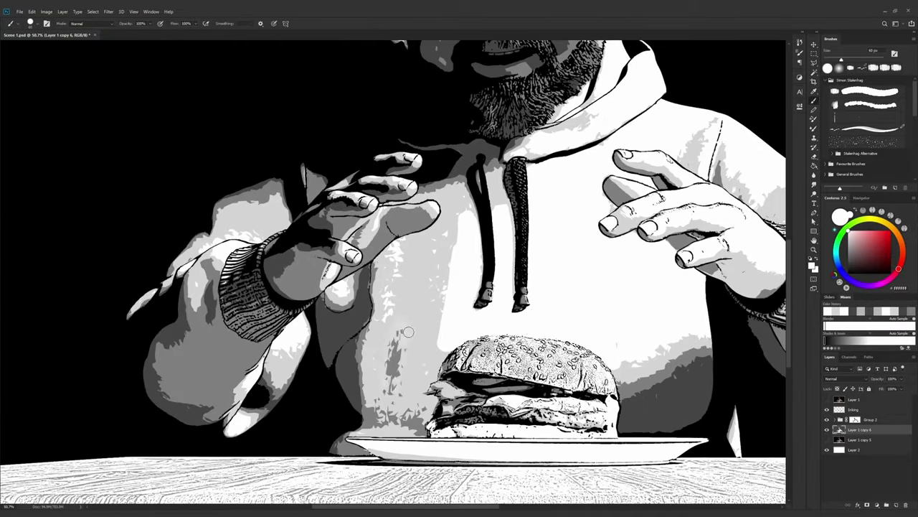
pyautogui.press('x')
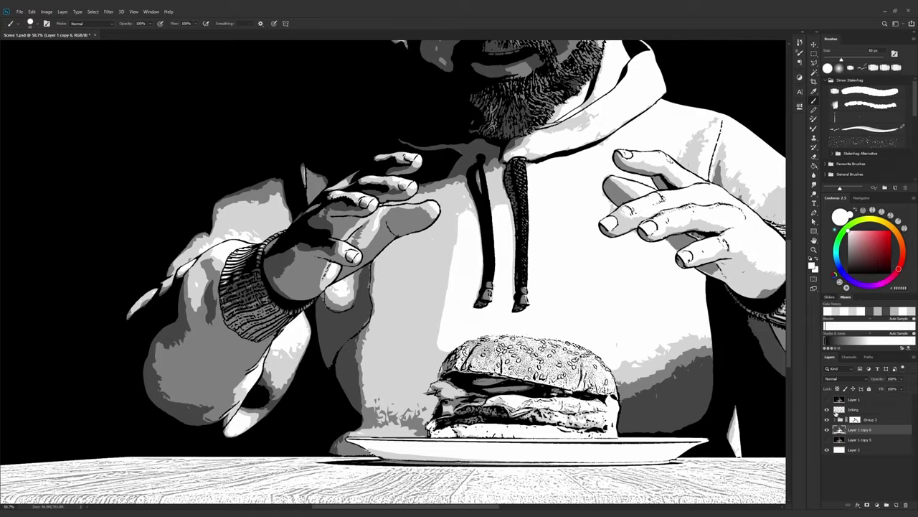
pyautogui.press('i')
pyautogui.moveTo(389, 406); pyautogui.dragTo(663, 378)
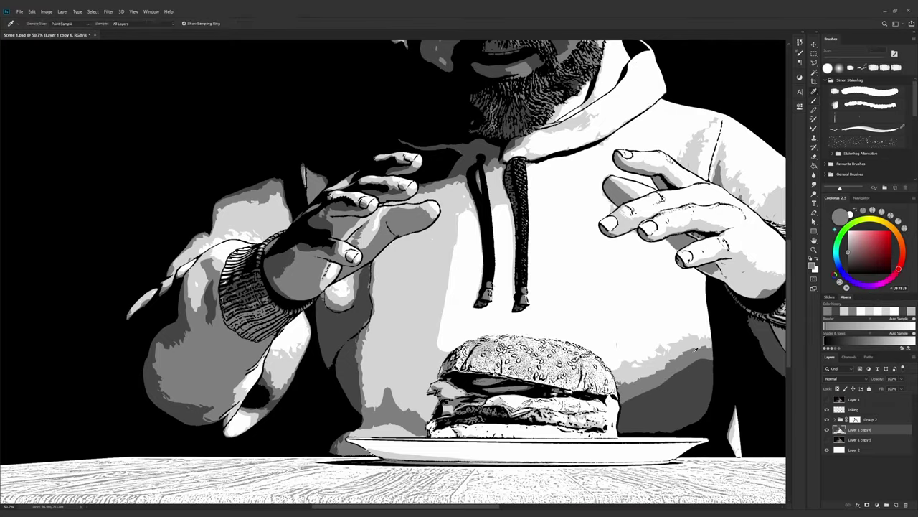
# Paint a near-black shading stroke on the hoodie sleeve, then resample the mid-grey tone
pyautogui.press('x')
pyautogui.press('b')
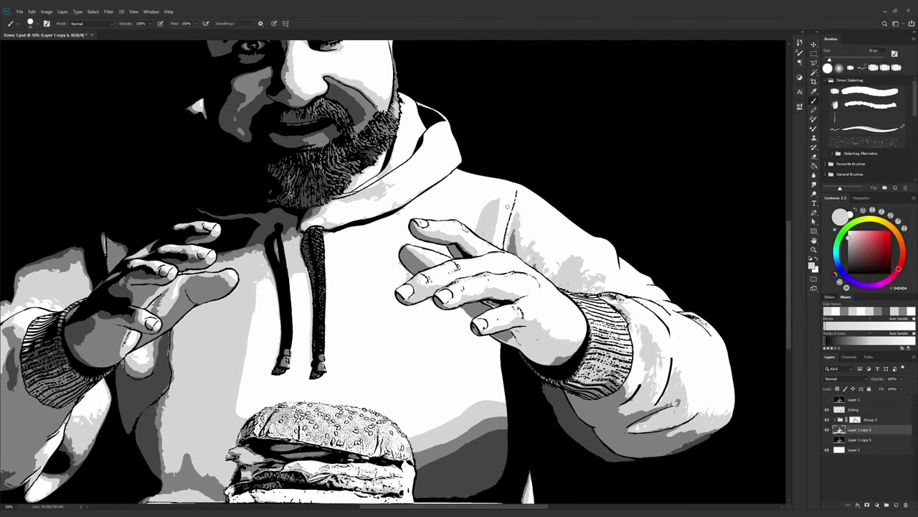
pyautogui.moveTo(522, 214); pyautogui.dragTo(542, 272)
pyautogui.scroll(-3, 558, 256)
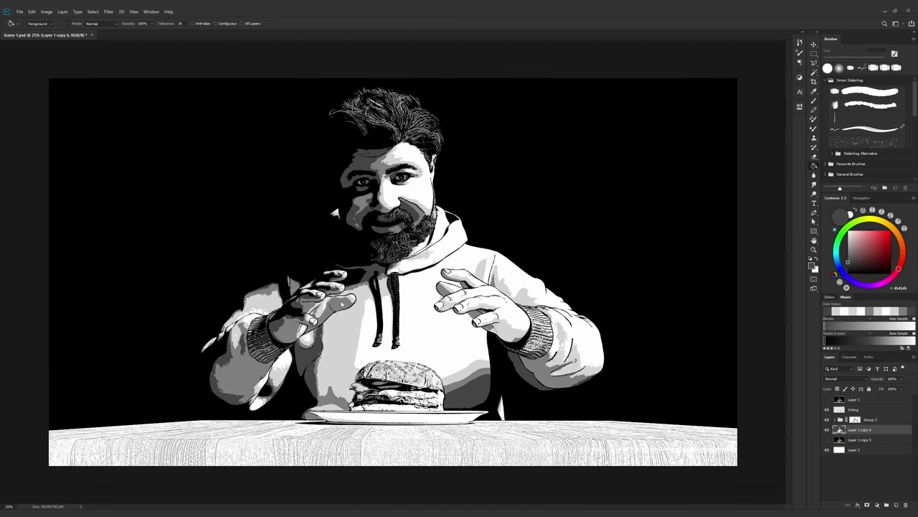
pyautogui.scroll(5, 473, 253)
pyautogui.press('x')
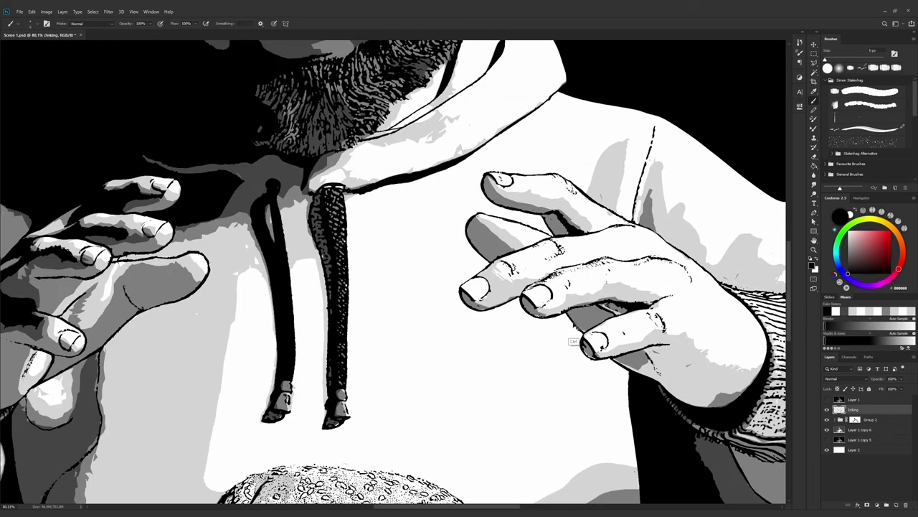
pyautogui.scroll(-3, 215, 266)
pyautogui.keyDown('alt'); pyautogui.click(231, 245); pyautogui.keyUp('alt')
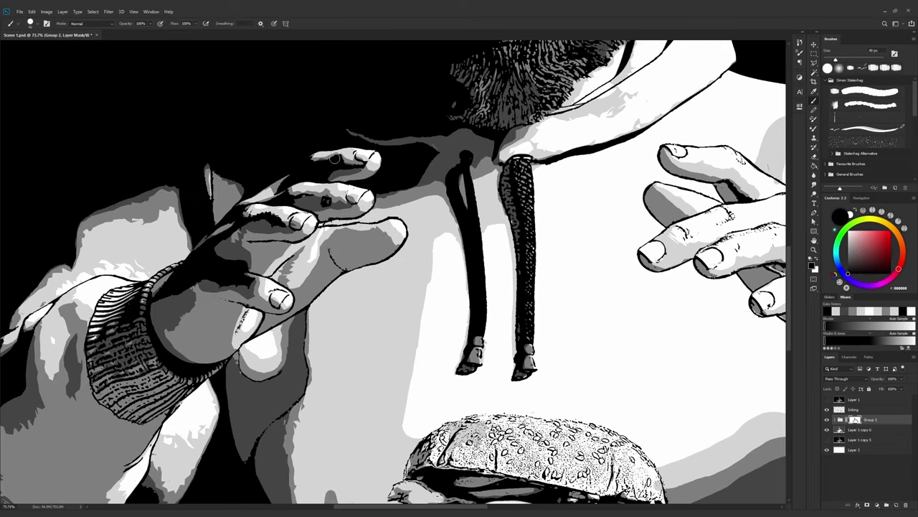
# Check the Inking layer, return to Layer 1 copy 6 and fit the whole illustration in view
pyautogui.hotkey('alt', ']')
pyautogui.press('e')
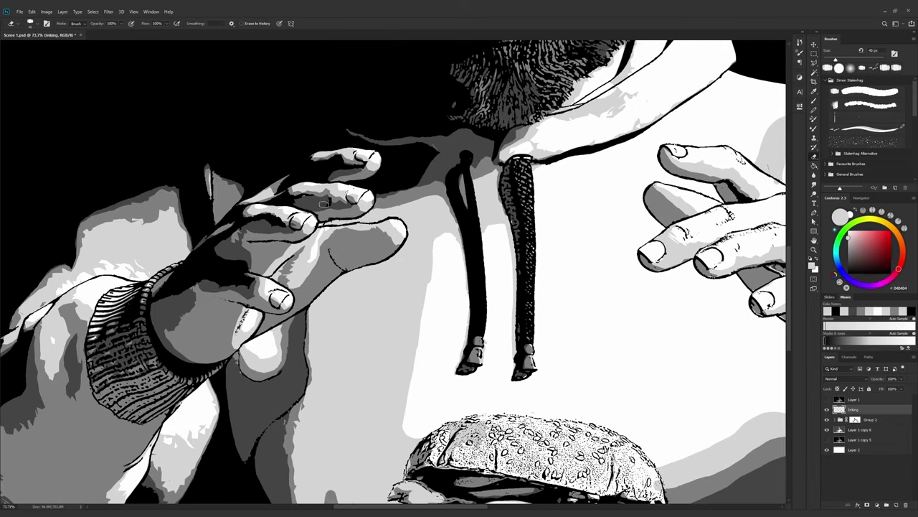
pyautogui.press('b')
pyautogui.hotkey('ctrl', '0')
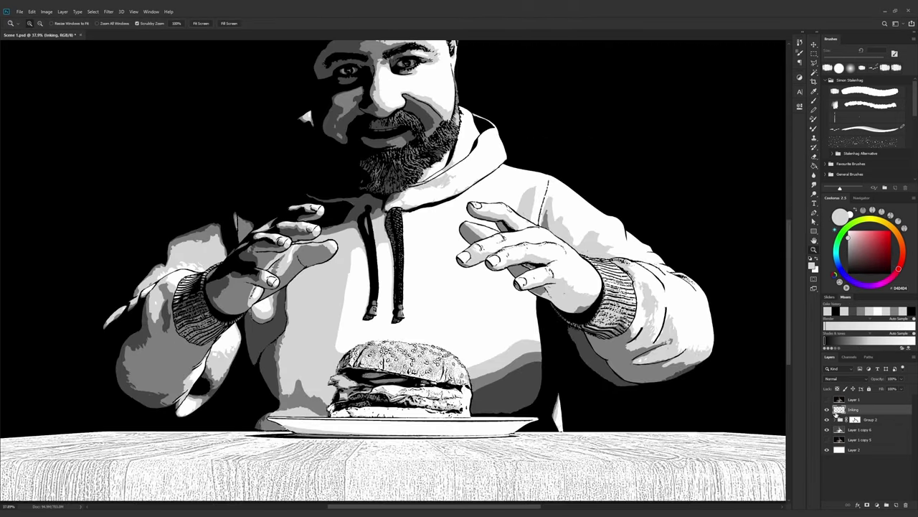
pyautogui.hotkey('alt', '[')
pyautogui.hotkey('alt', '[')
# Extend the grey shadow right of the burger with a smaller brush, sampling mid-grey and white nearby
pyautogui.keyDown('alt'); pyautogui.click(693, 347); pyautogui.keyUp('alt')
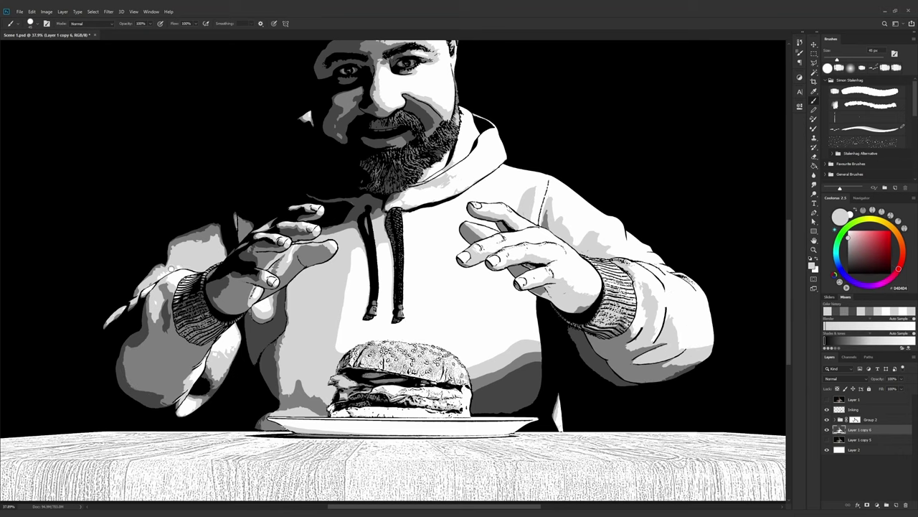
pyautogui.press('[')
pyautogui.keyDown('alt'); pyautogui.click(308, 214); pyautogui.keyUp('alt')
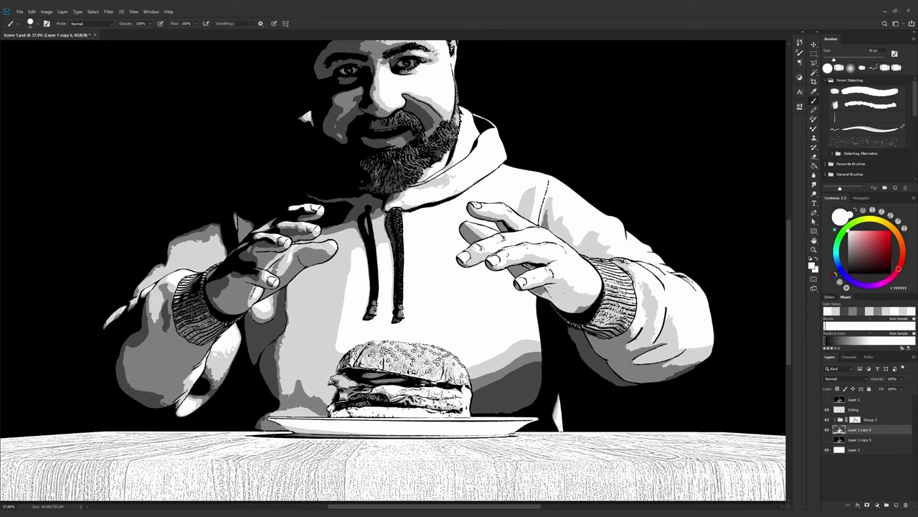
pyautogui.scroll(3, 273, 281)
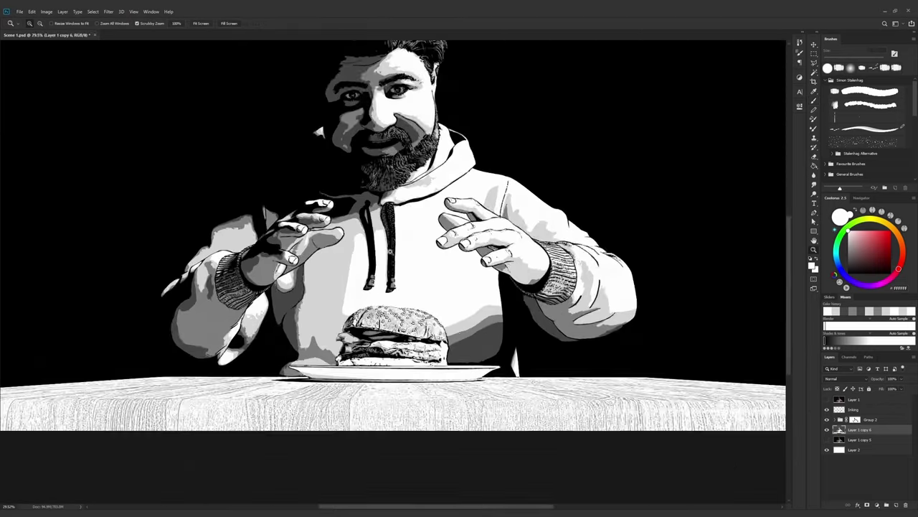
pyautogui.press('[')
pyautogui.press('[')
pyautogui.press('[')
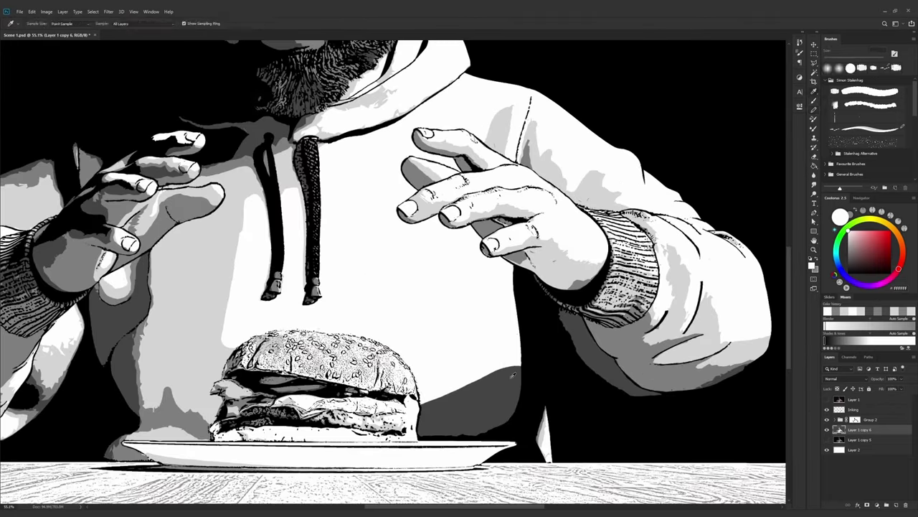
pyautogui.moveTo(513, 359)
pyautogui.mouseDown()
pyautogui.moveTo(416, 369)
pyautogui.moveTo(413, 409)
pyautogui.mouseUp()
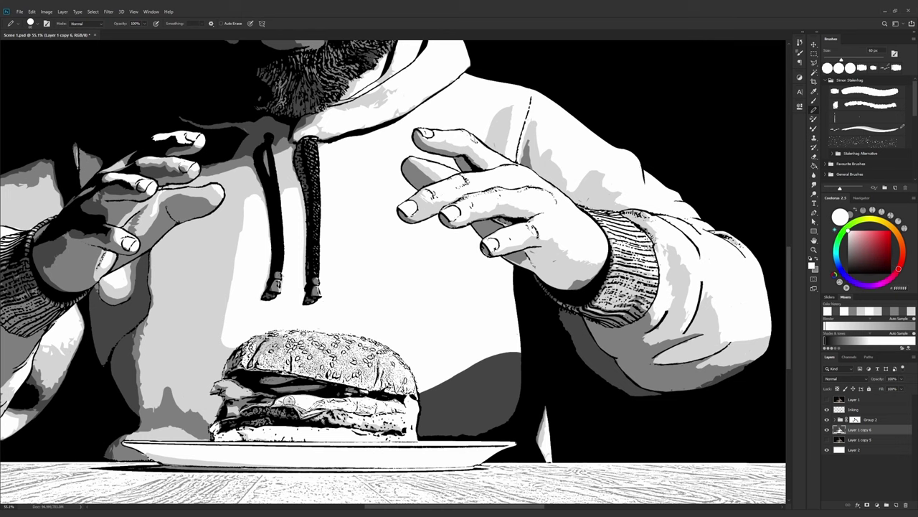
pyautogui.press('[')
pyautogui.press('[')
pyautogui.press('[')
pyautogui.keyDown('alt'); pyautogui.click(226, 364); pyautogui.keyUp('alt')
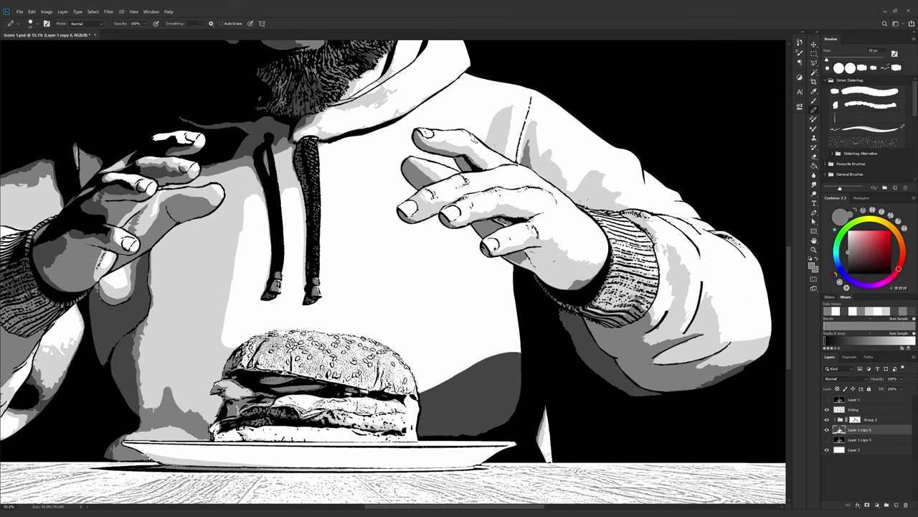
pyautogui.keyDown('alt'); pyautogui.scroll(3, 240, 430); pyautogui.keyUp('alt')
pyautogui.keyDown('alt'); pyautogui.click(241, 416); pyautogui.keyUp('alt')
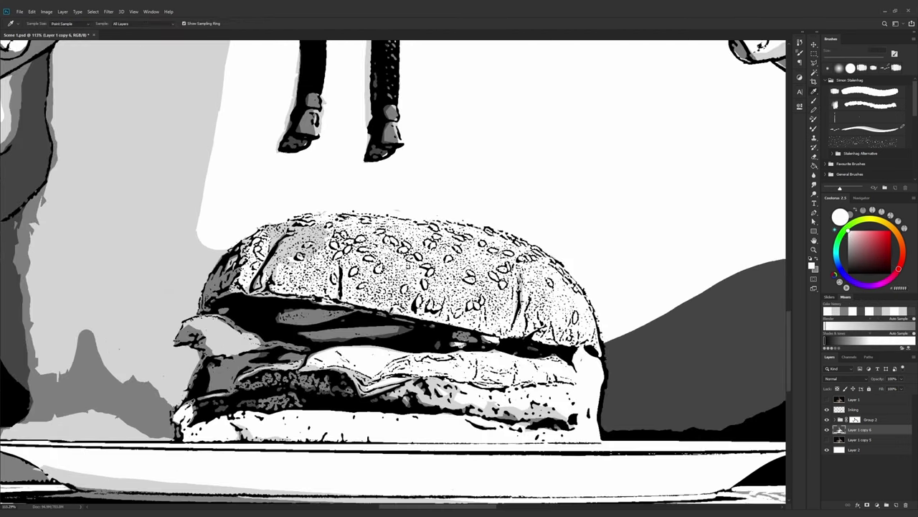
pyautogui.keyDown('alt'); pyautogui.scroll(-5, 263, 386); pyautogui.keyUp('alt')
# Touch up the left hand and drawstring with white, dark grey and near-black, brush enlarged to 20 px
pyautogui.keyDown('alt'); pyautogui.click(183, 316); pyautogui.keyUp('alt')
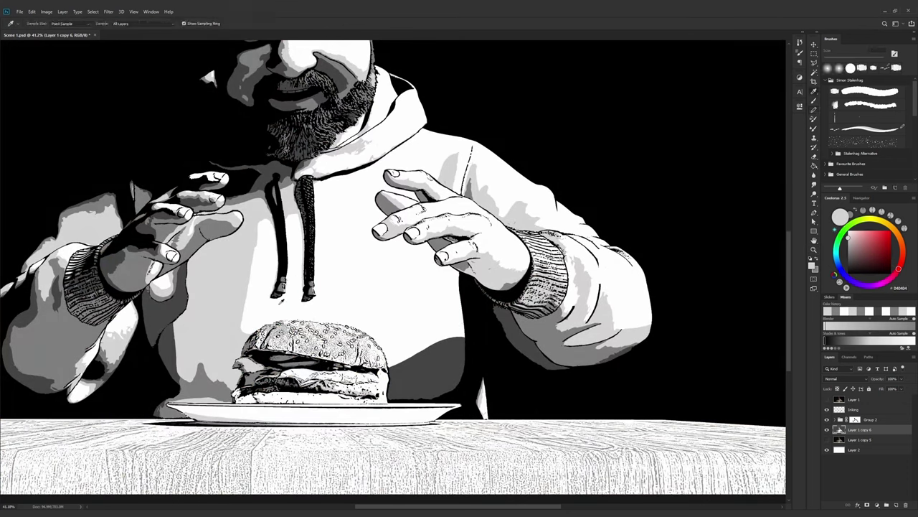
pyautogui.keyDown('alt'); pyautogui.click(237, 323); pyautogui.keyUp('alt')
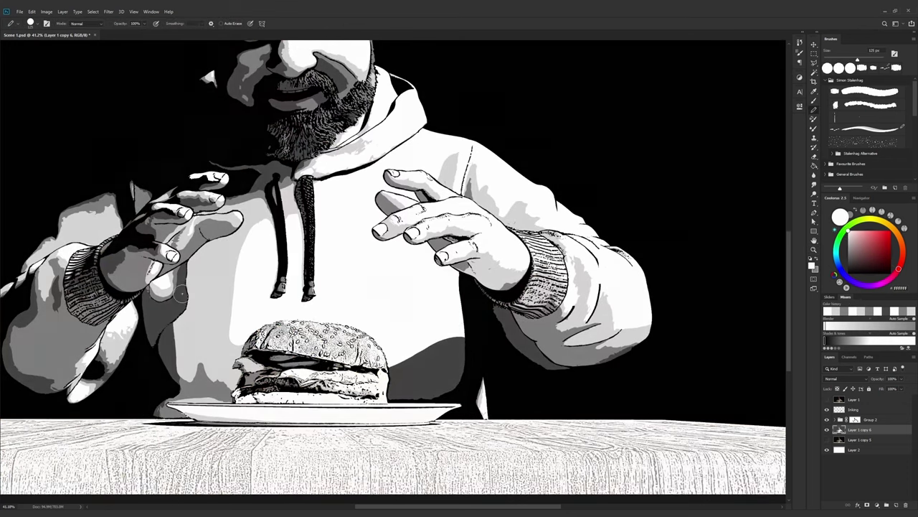
pyautogui.moveTo(181, 294); pyautogui.dragTo(185, 366)
pyautogui.keyDown('alt'); pyautogui.click(185, 344); pyautogui.keyUp('alt')
pyautogui.moveTo(183, 272); pyautogui.dragTo(183, 313)
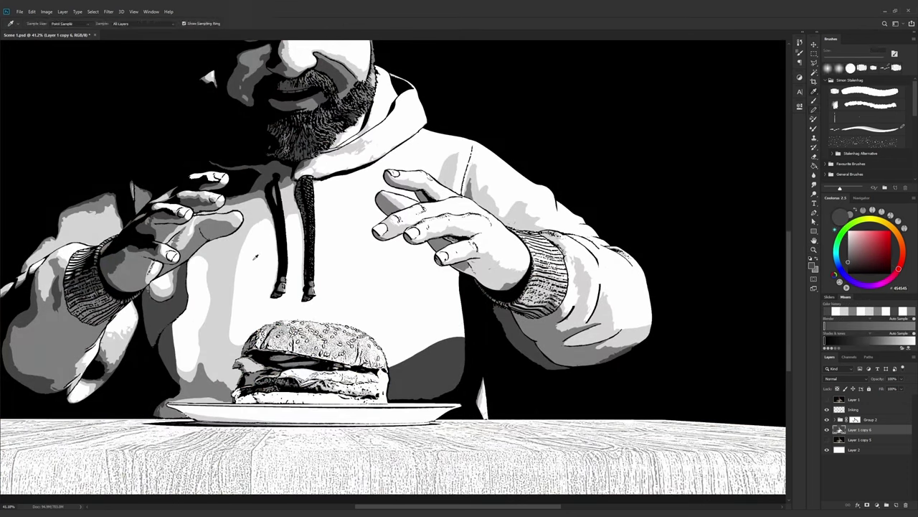
pyautogui.keyDown('alt'); pyautogui.click(208, 269); pyautogui.keyUp('alt')
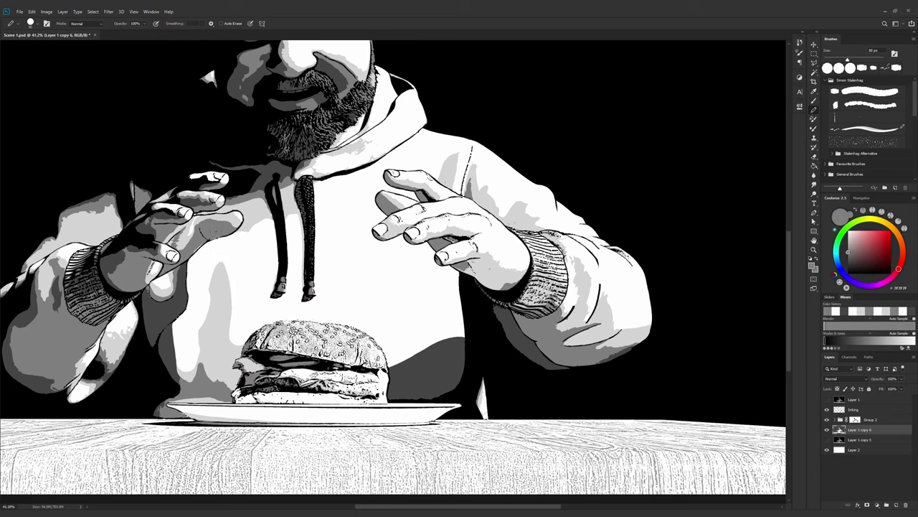
pyautogui.scroll(5, 154, 233)
pyautogui.keyDown('alt'); pyautogui.click(225, 223); pyautogui.keyUp('alt')
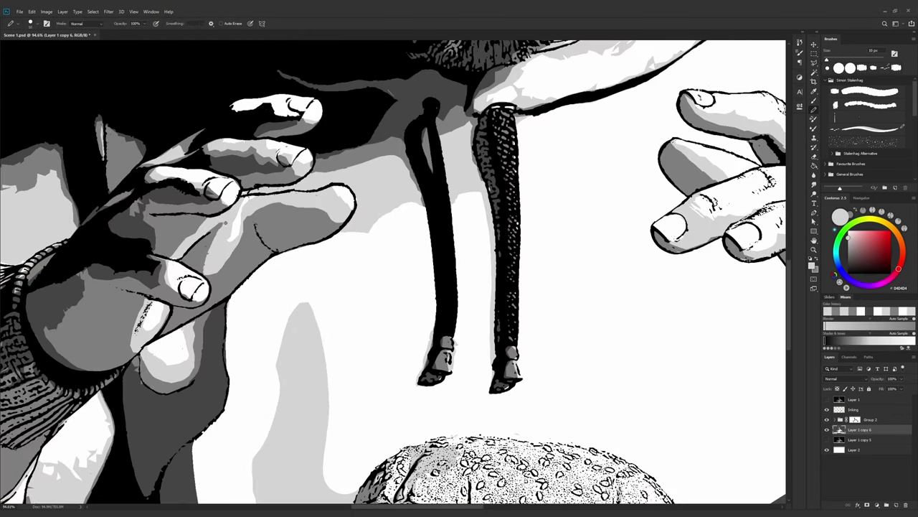
pyautogui.keyDown('alt'); pyautogui.click(153, 198); pyautogui.keyUp('alt')
pyautogui.press(']')
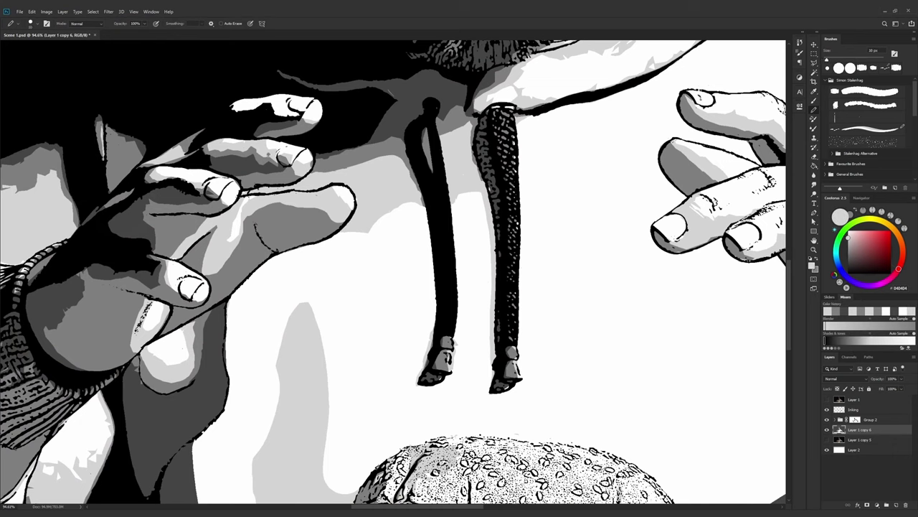
pyautogui.keyDown('alt'); pyautogui.click(213, 148); pyautogui.keyUp('alt')
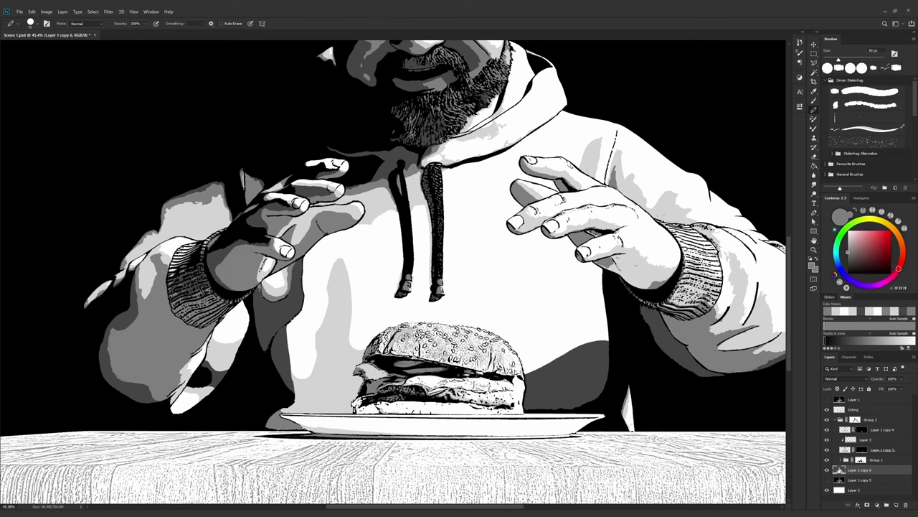
pyautogui.hotkey('ctrl', '+')
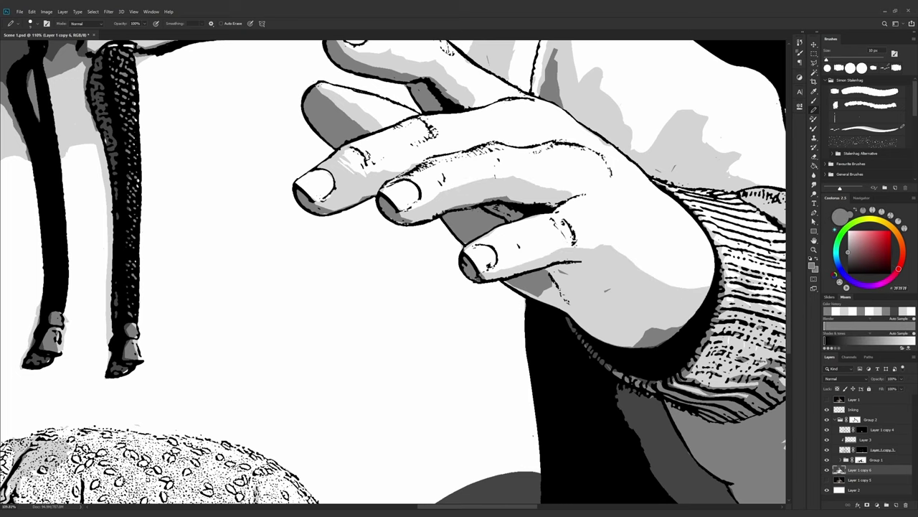
# Zoom in on the beard and drawstrings and shade them with 454545 grey and white at 50 px
pyautogui.keyDown('alt'); pyautogui.click(374, 313); pyautogui.keyUp('alt')
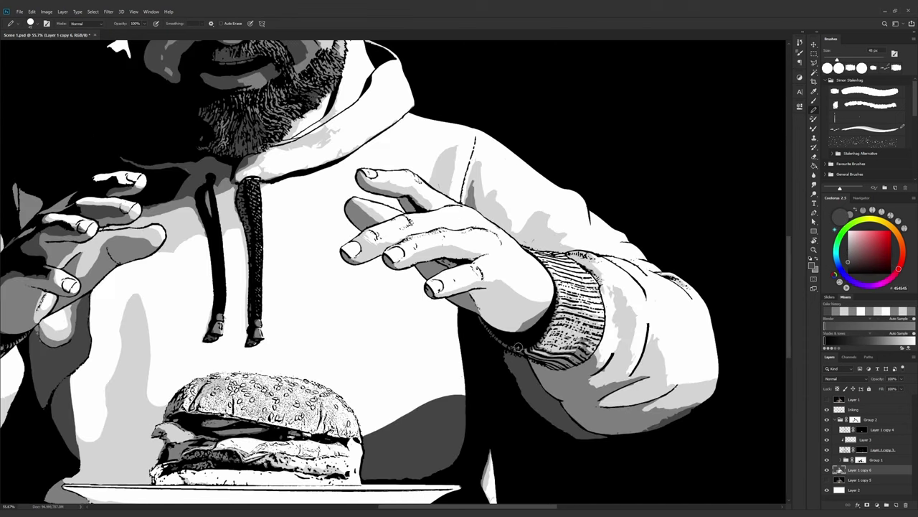
pyautogui.keyDown('alt'); pyautogui.click(656, 330); pyautogui.keyUp('alt')
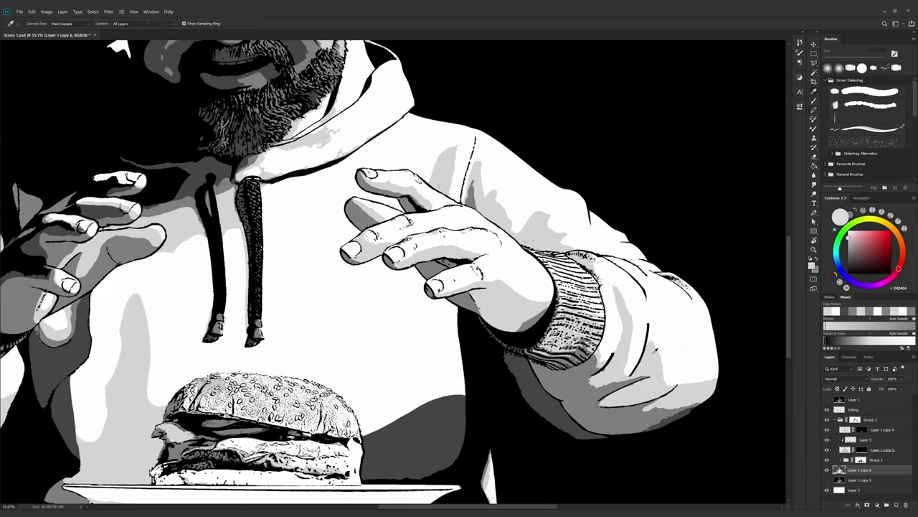
pyautogui.keyDown('alt'); pyautogui.click(673, 416); pyautogui.keyUp('alt')
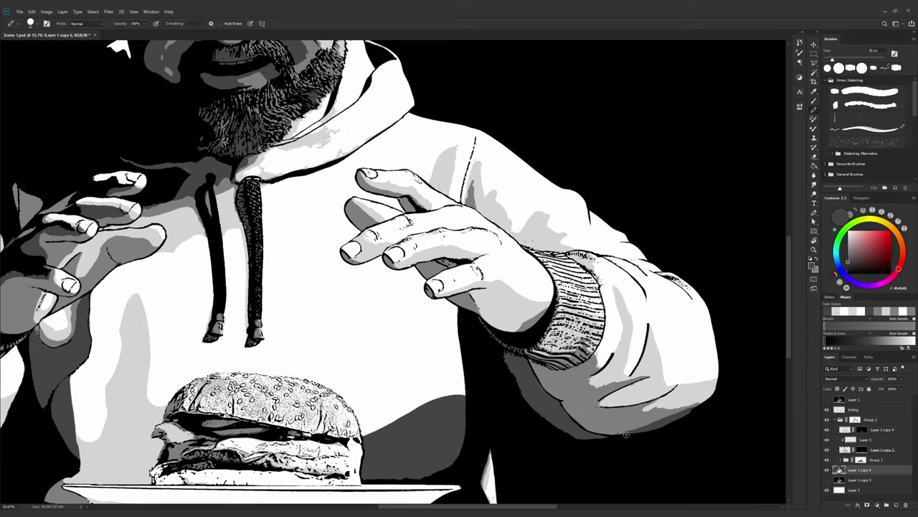
pyautogui.press('z')
pyautogui.click(694, 400)
pyautogui.press('b')
pyautogui.press('x')
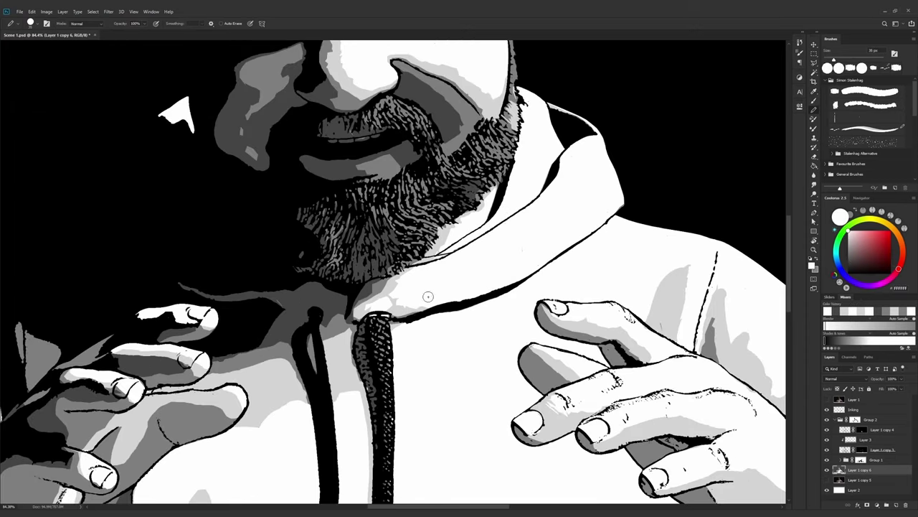
pyautogui.press('x')
pyautogui.press('x')
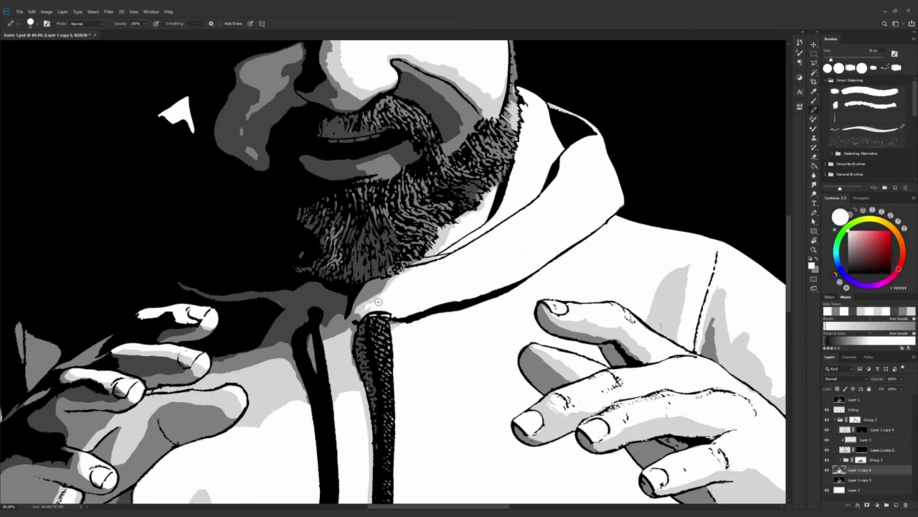
pyautogui.press('x')
pyautogui.scroll(-5, 460, 314)
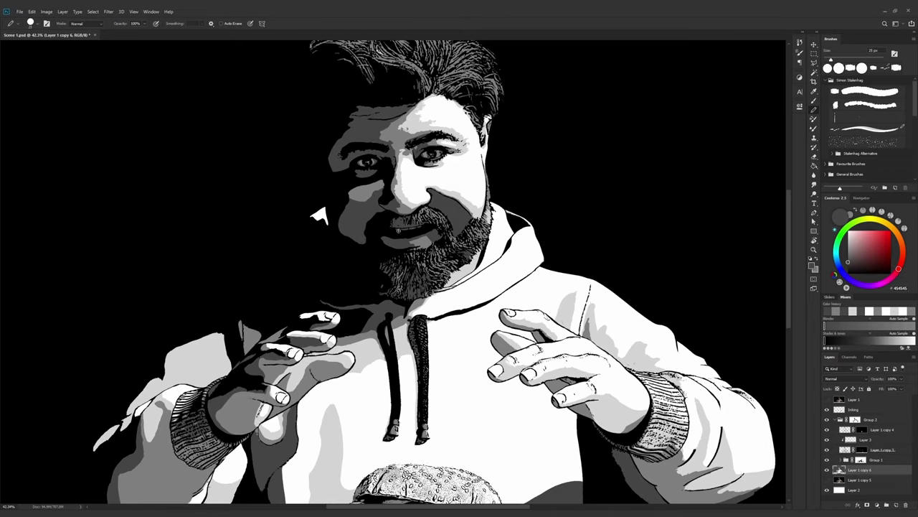
pyautogui.press('x')
pyautogui.press(']')
pyautogui.press(']')
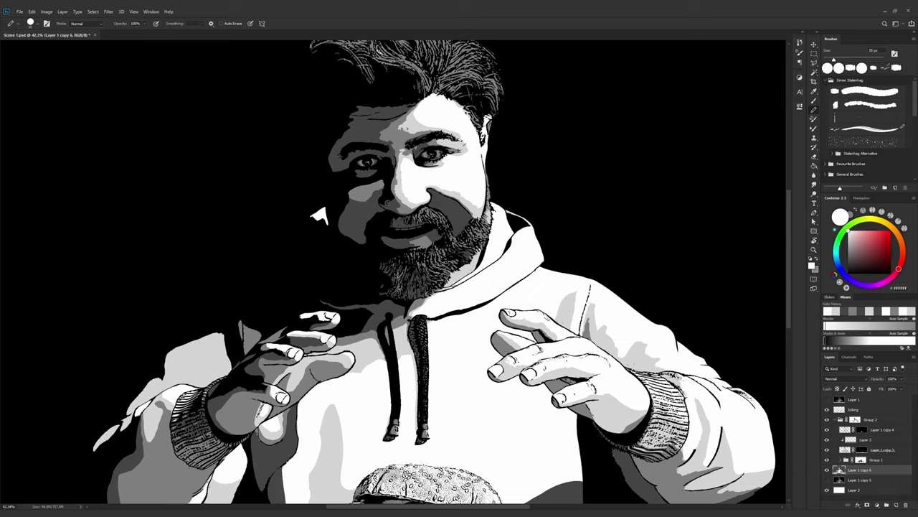
# Shade the face and hair with 7F7F7F mid-grey and near-black, then toggle Layer 1 to compare
pyautogui.keyDown('alt'); pyautogui.click(400, 179); pyautogui.keyUp('alt')
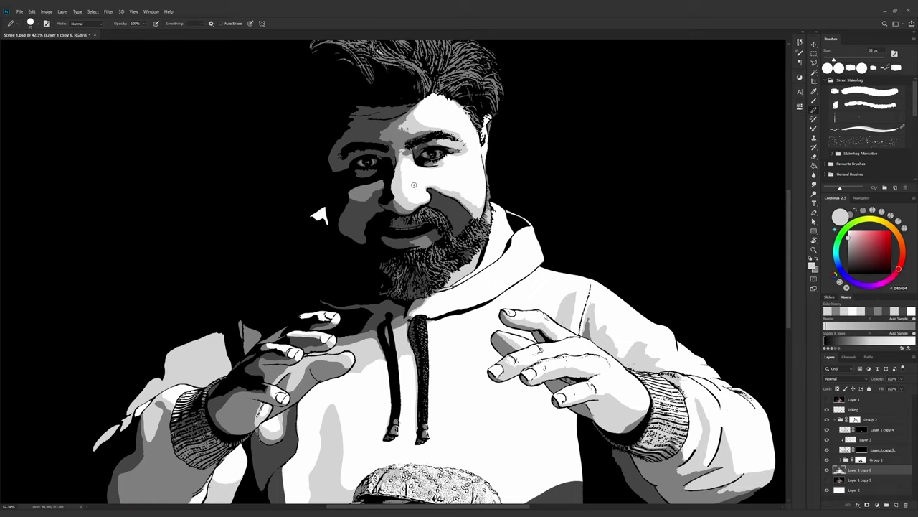
pyautogui.keyDown('alt'); pyautogui.click(387, 116); pyautogui.keyUp('alt')
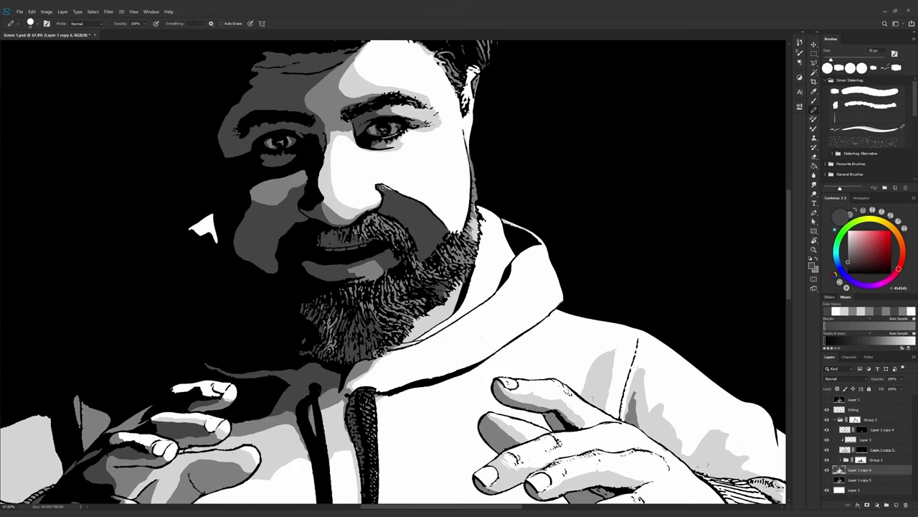
pyautogui.press('i')
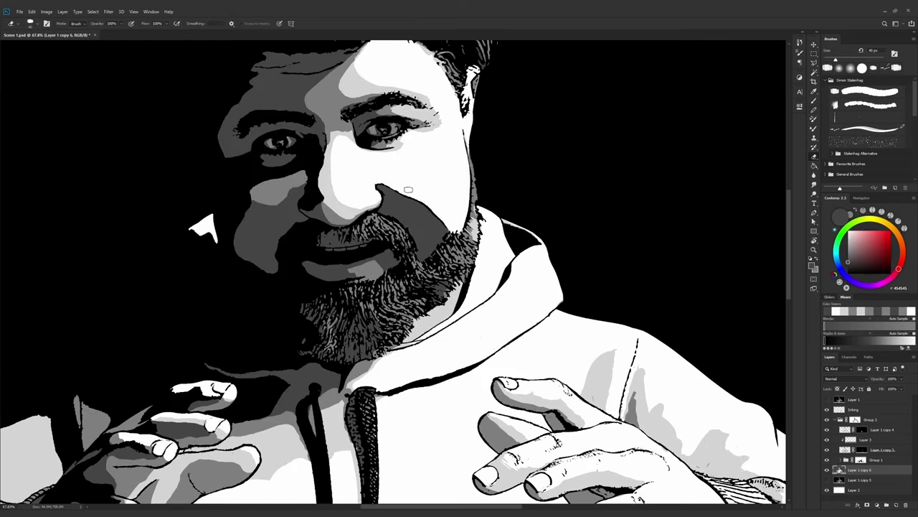
pyautogui.click(382, 188)
pyautogui.click(283, 143)
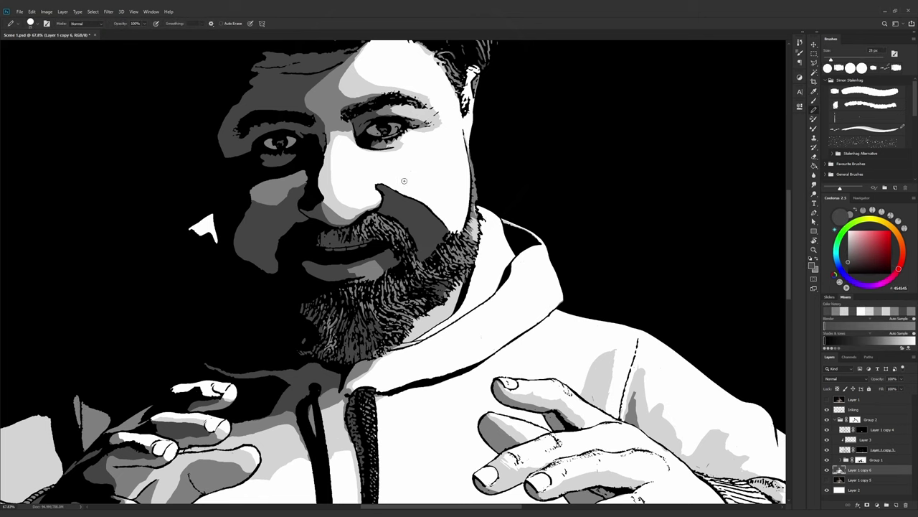
pyautogui.scroll(2, 284, 143)
pyautogui.press('b')
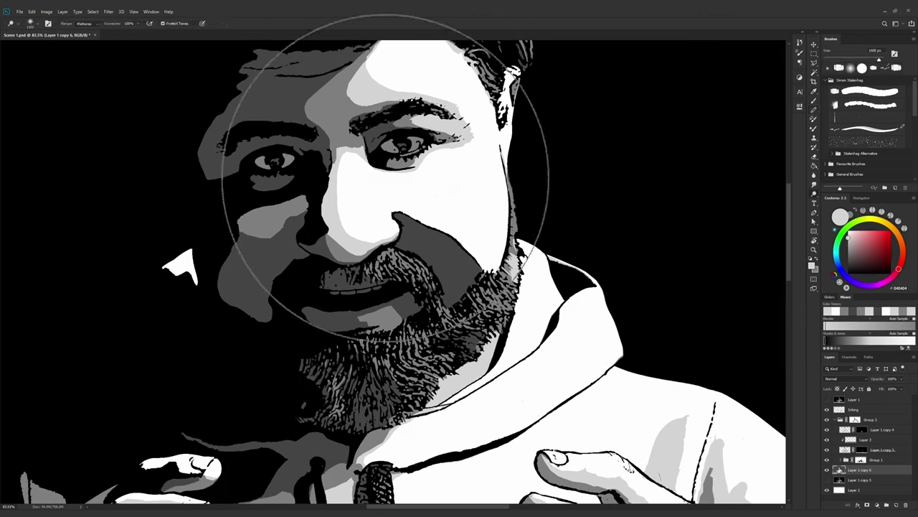
pyautogui.press('x')
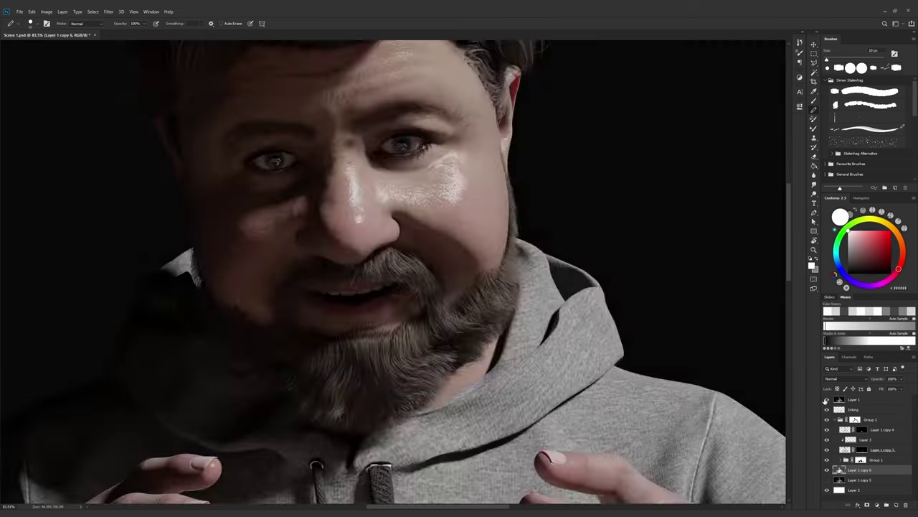
pyautogui.keyDown('alt'); pyautogui.click(323, 237); pyautogui.keyUp('alt')
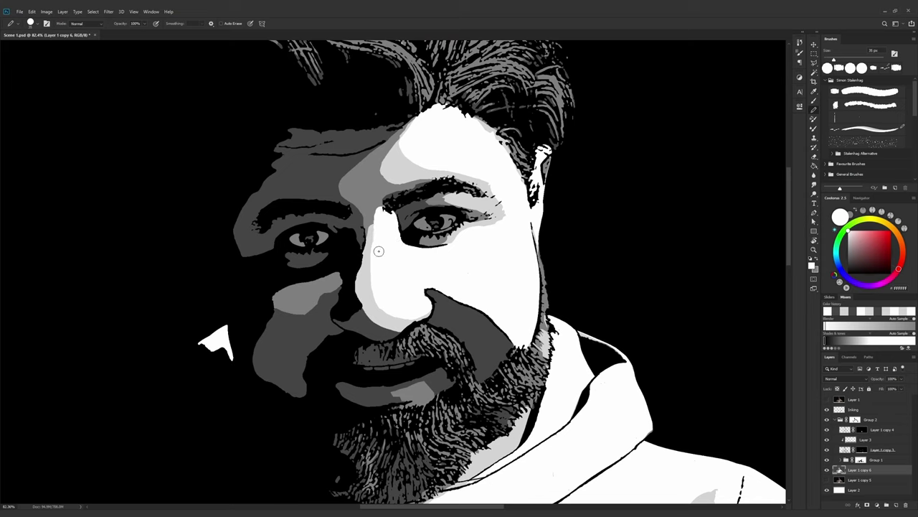
# Zoom in and tidy the burger's ink lines, alternating between black and white ink
pyautogui.keyDown('alt'); pyautogui.click(370, 216); pyautogui.keyUp('alt')
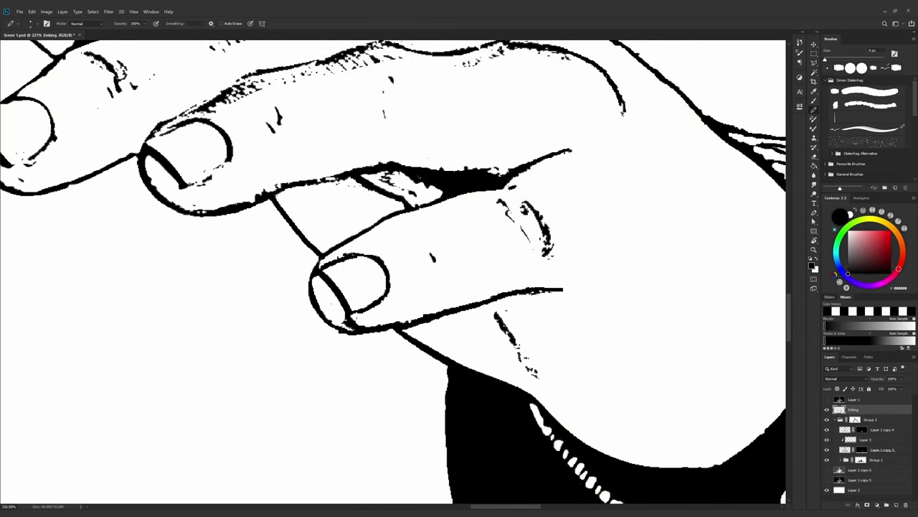
pyautogui.press('b')
pyautogui.press('x')
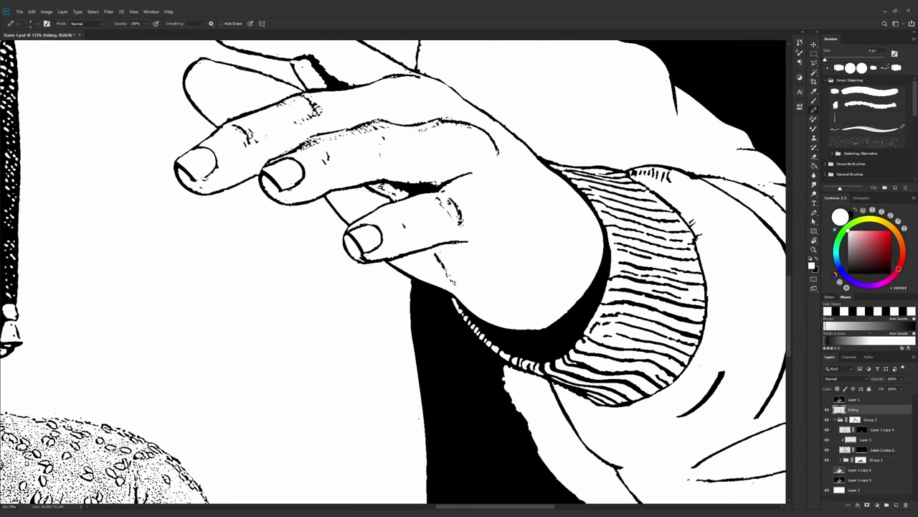
pyautogui.press('x')
pyautogui.press('x')
pyautogui.press('x')
pyautogui.press('x')
pyautogui.press('x')
pyautogui.press('x')
pyautogui.press('x')
pyautogui.press('x')
pyautogui.press('x')
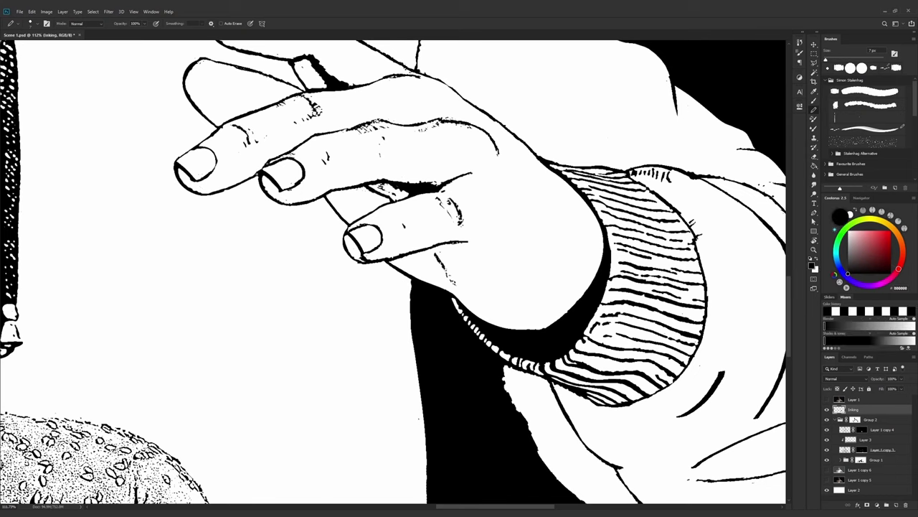
pyautogui.press('x')
pyautogui.press('x')
pyautogui.press('h')
pyautogui.press('x')
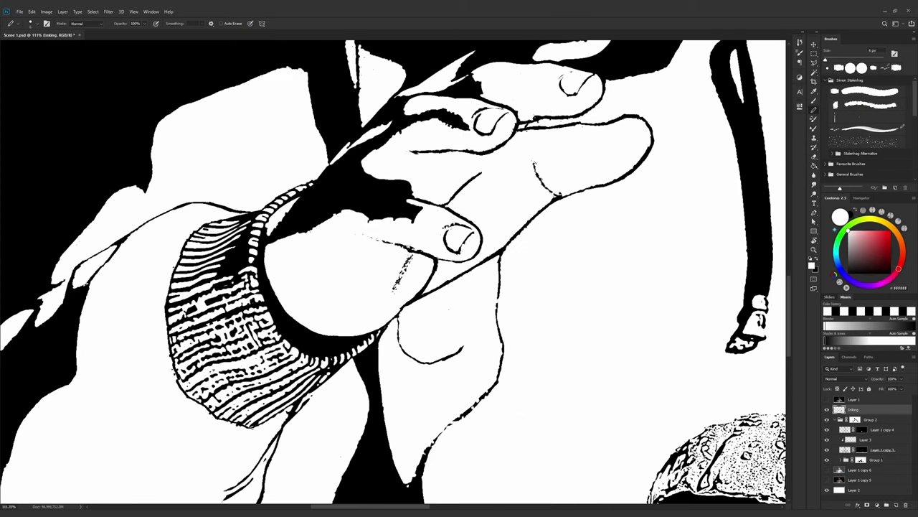
pyautogui.press('x')
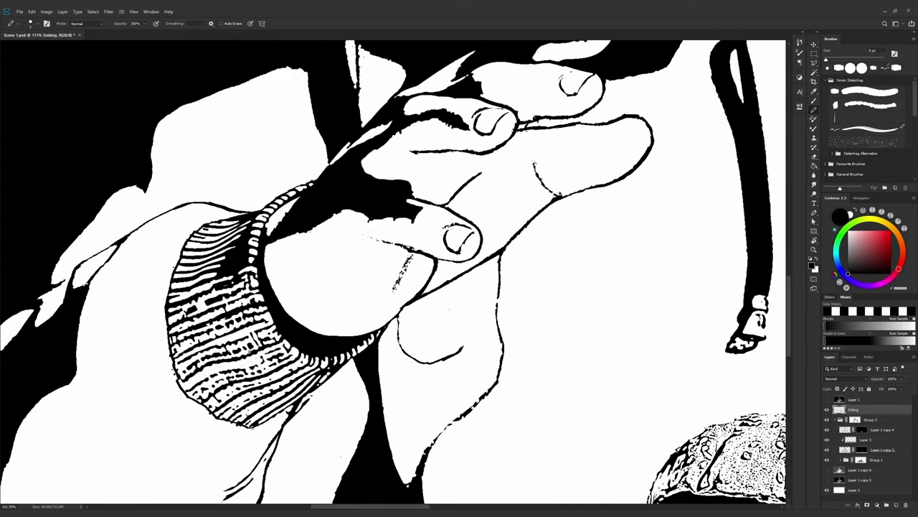
pyautogui.press('x')
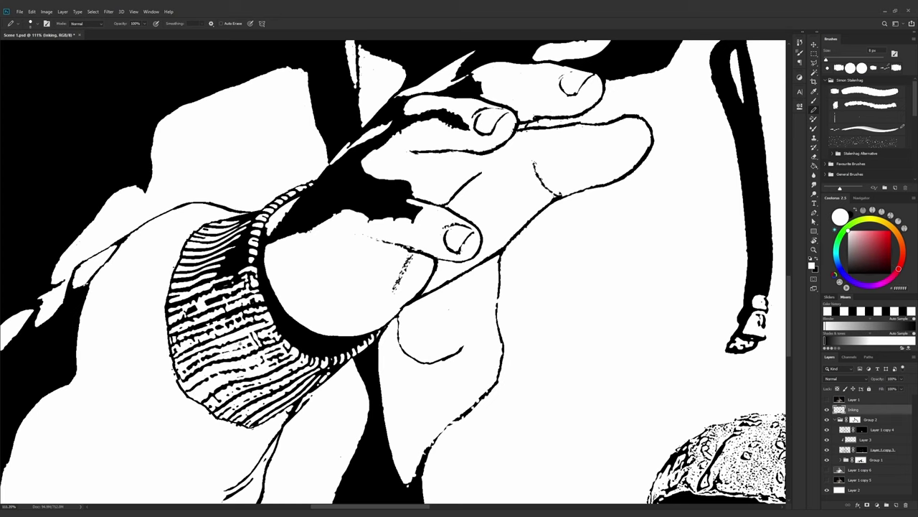
pyautogui.press('x')
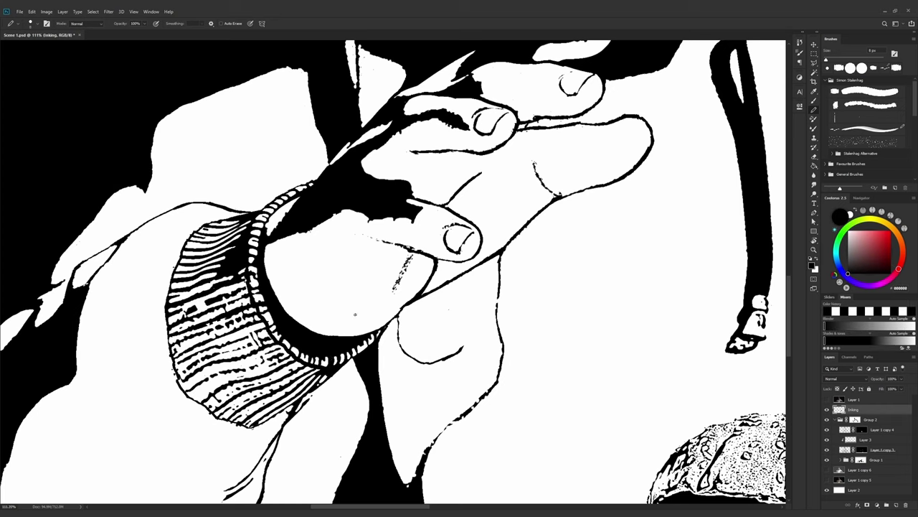
pyautogui.press('x')
pyautogui.press('x')
pyautogui.press('x')
pyautogui.press('x')
pyautogui.press('x')
pyautogui.press('x')
pyautogui.press('x')
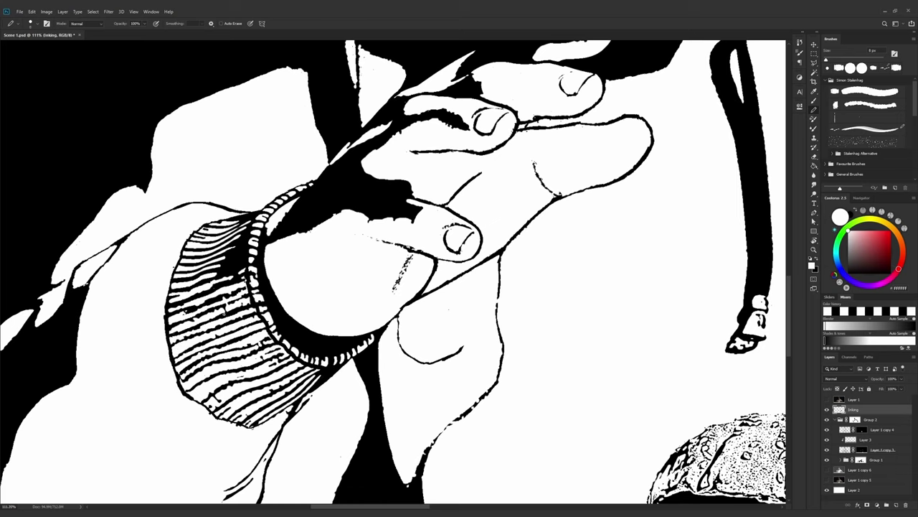
pyautogui.press('x')
pyautogui.press('x')
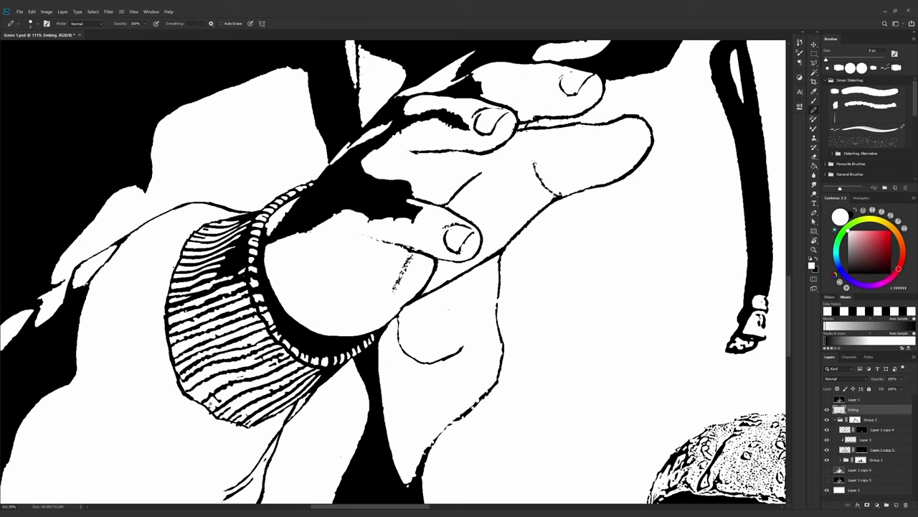
pyautogui.scroll(2, 272, 365)
pyautogui.press('x')
pyautogui.press('x')
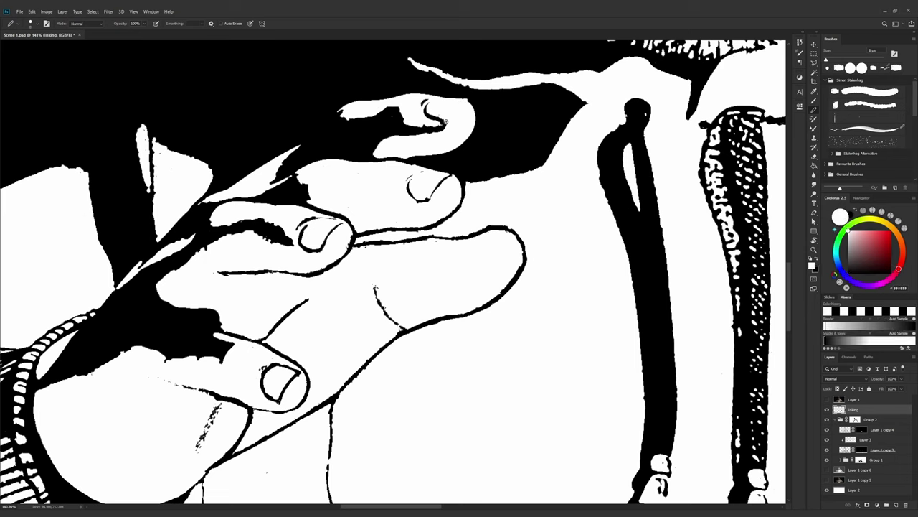
pyautogui.press('x')
pyautogui.press('x')
pyautogui.press('x')
pyautogui.press('x')
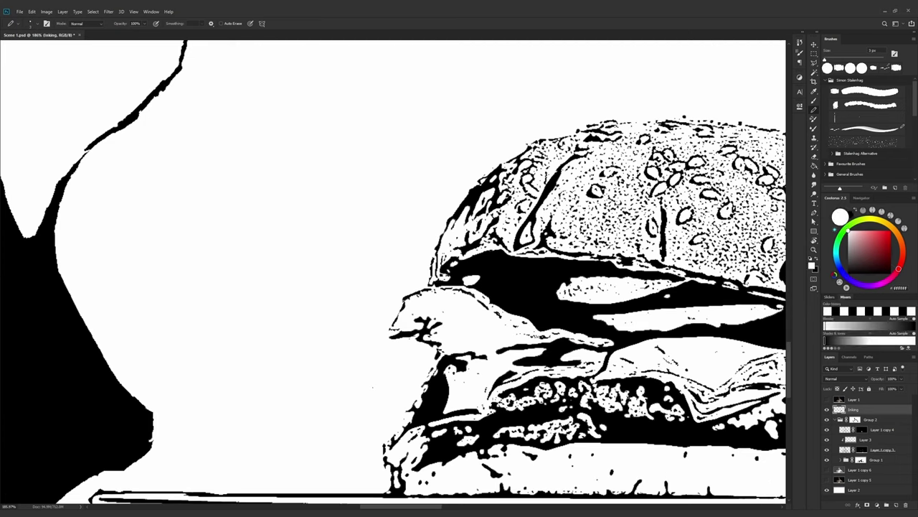
pyautogui.press('x')
pyautogui.press('x')
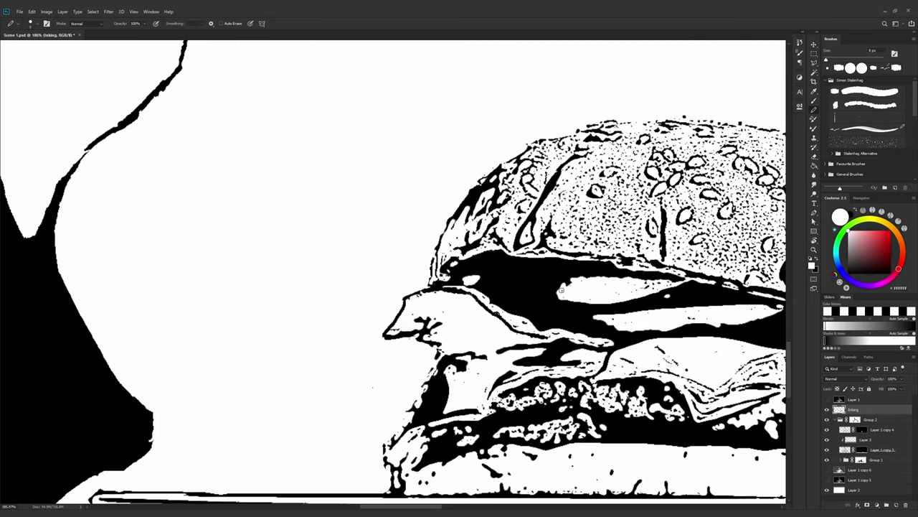
# Paint white over the heavy black stippling on the top bun, adjusting the brush size
pyautogui.press(']')
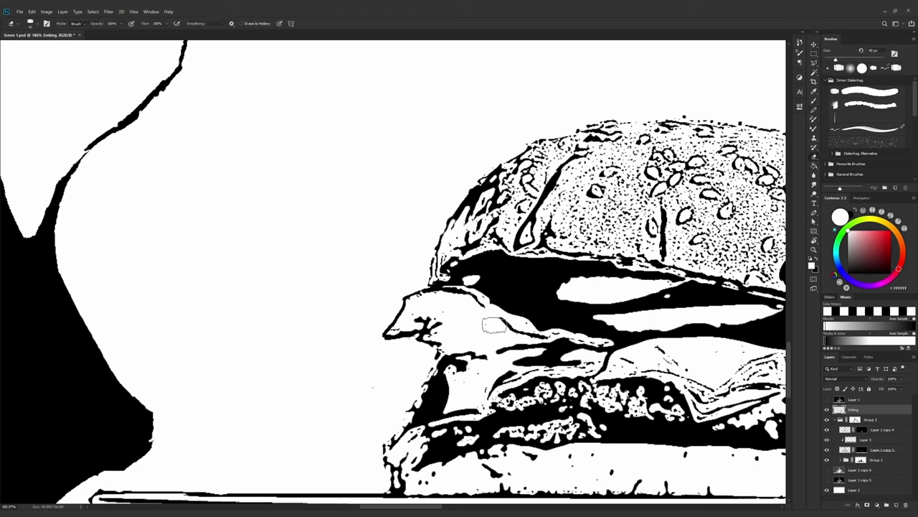
pyautogui.press('x')
pyautogui.press('x')
pyautogui.scroll(-1, 323, 122)
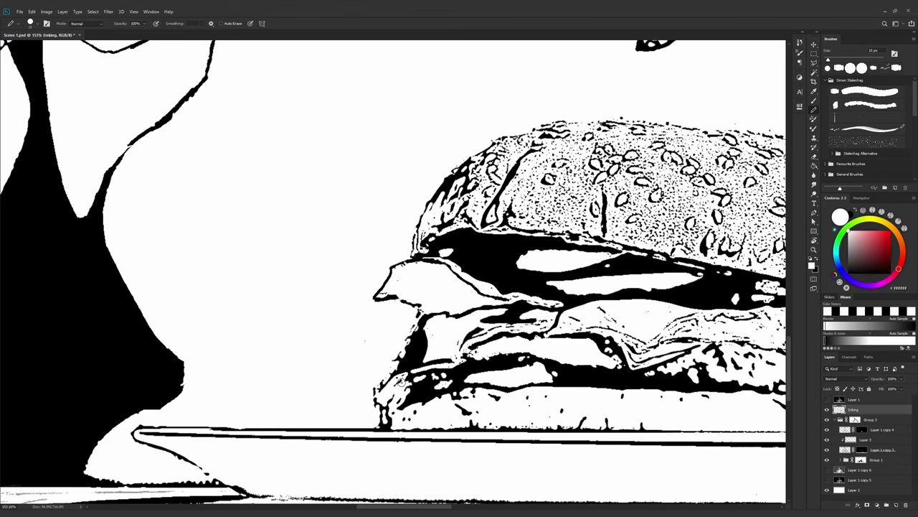
pyautogui.scroll(2, 400, 381)
pyautogui.press('x')
pyautogui.press('[')
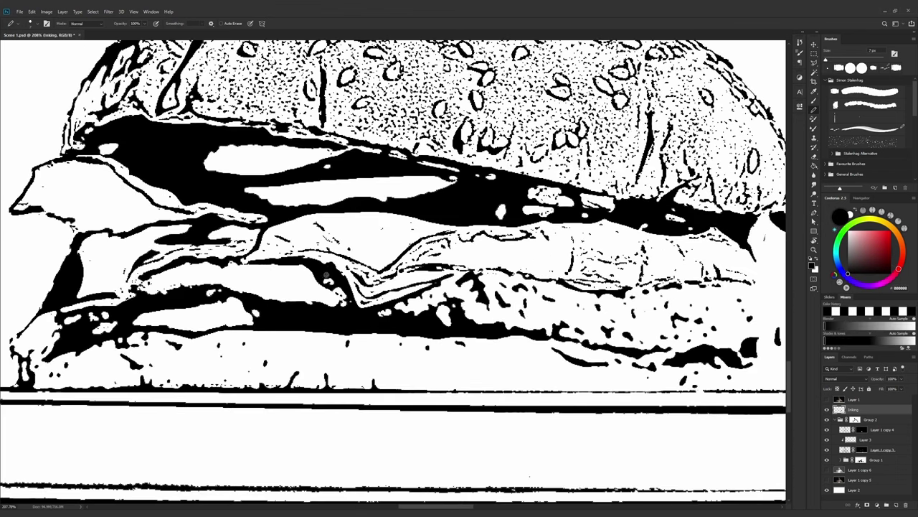
pyautogui.scroll(-3, 327, 275)
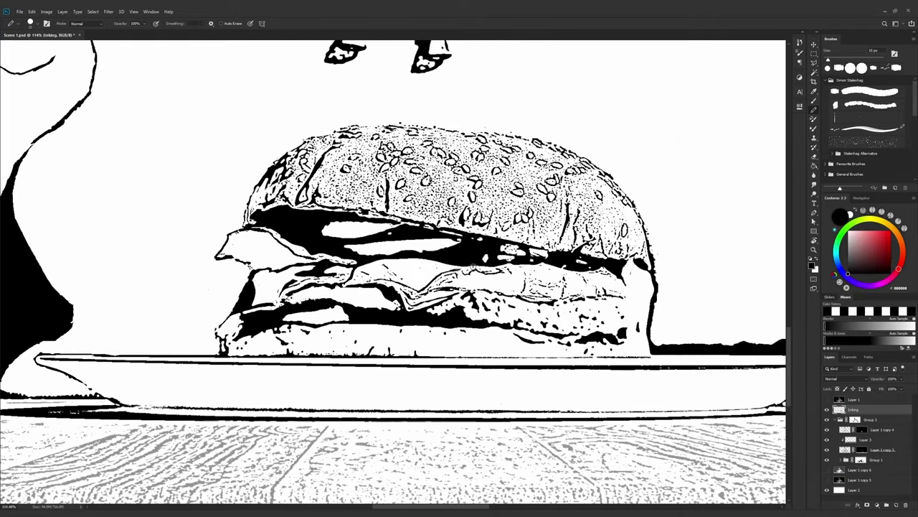
pyautogui.press('[')
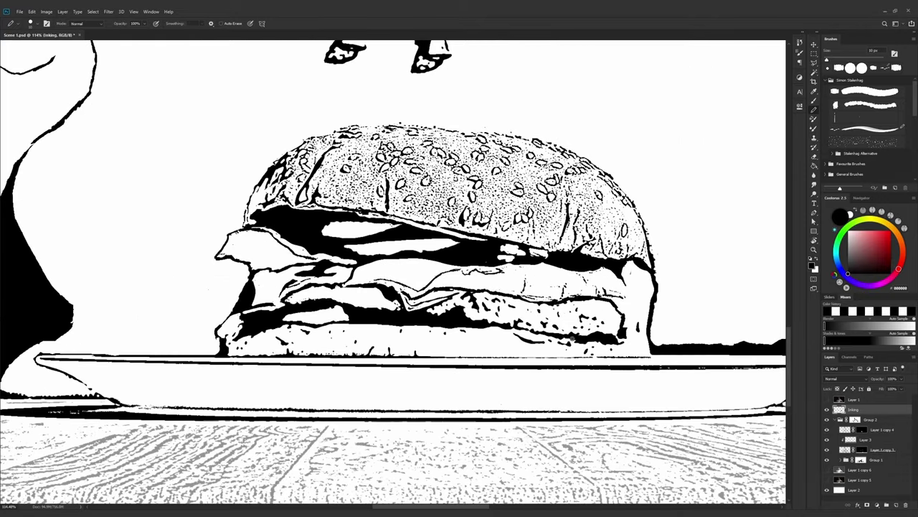
pyautogui.press('x')
pyautogui.press('[')
pyautogui.moveTo(311, 249); pyautogui.dragTo(302, 228)
pyautogui.press('[')
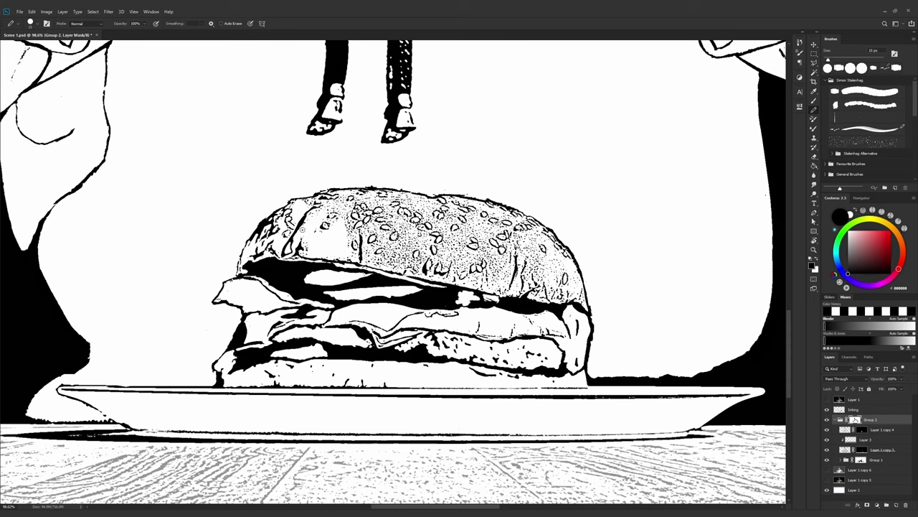
pyautogui.press('[')
pyautogui.moveTo(376, 252)
pyautogui.mouseDown()
pyautogui.moveTo(401, 244)
pyautogui.moveTo(423, 259)
pyautogui.moveTo(448, 244)
pyautogui.moveTo(424, 204)
pyautogui.mouseUp()
# Sample the 7F7F7F mid-grey from the shaded arm with a slightly larger brush
pyautogui.press(']')
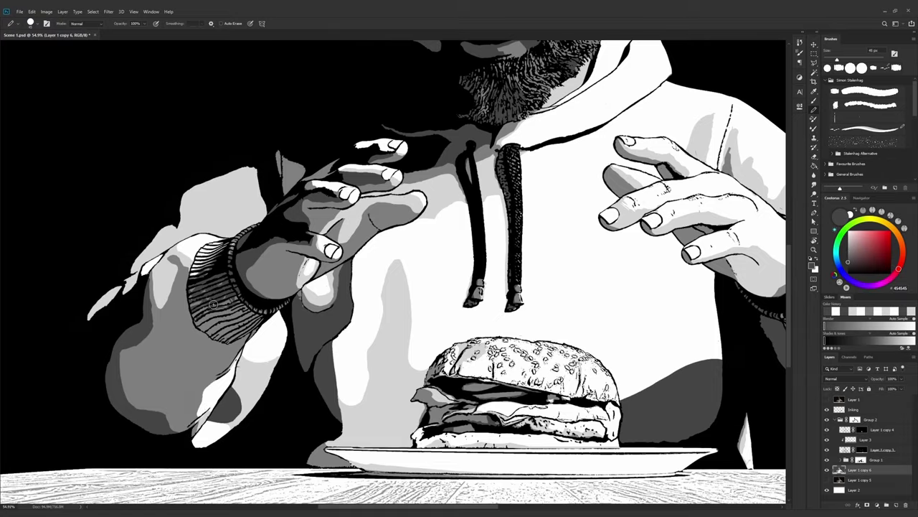
pyautogui.keyDown('alt'); pyautogui.scroll(-2, 257, 369); pyautogui.keyUp('alt')
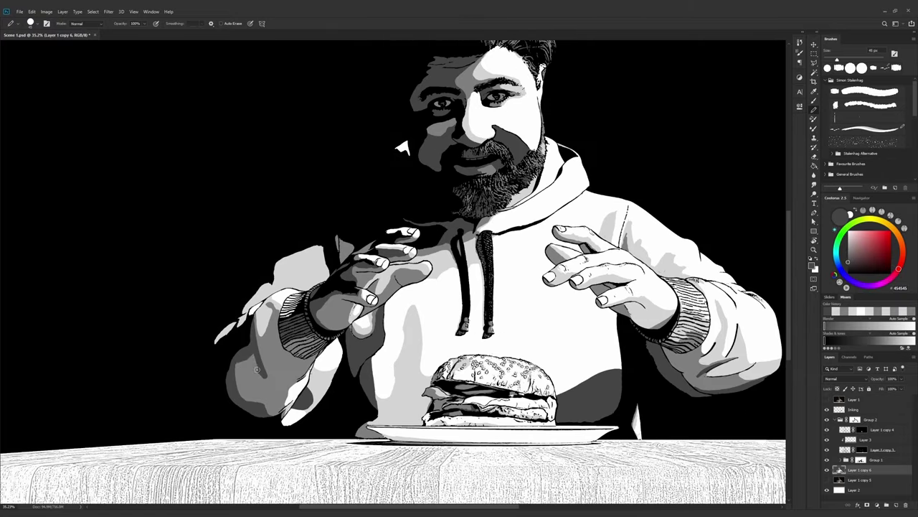
pyautogui.keyDown('alt'); pyautogui.click(252, 371); pyautogui.keyUp('alt')
pyautogui.keyDown('alt'); pyautogui.scroll(3, 474, 258); pyautogui.keyUp('alt')
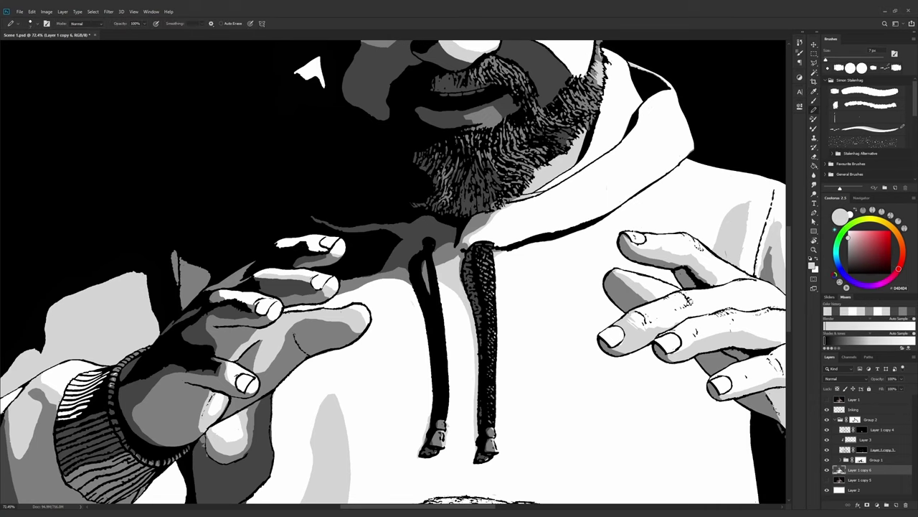
pyautogui.scroll(2, 334, 319)
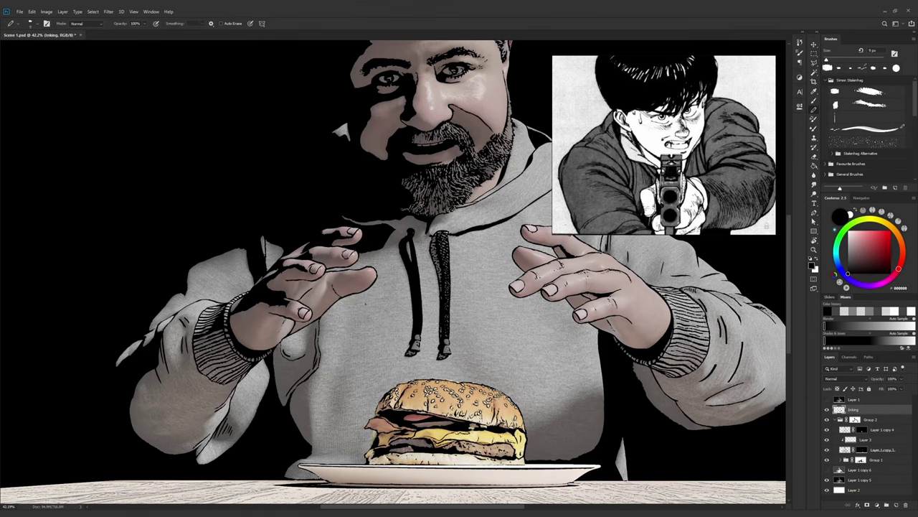
# Compare against the reference, then fit the whole image in the window
pyautogui.scroll(2, 326, 271)
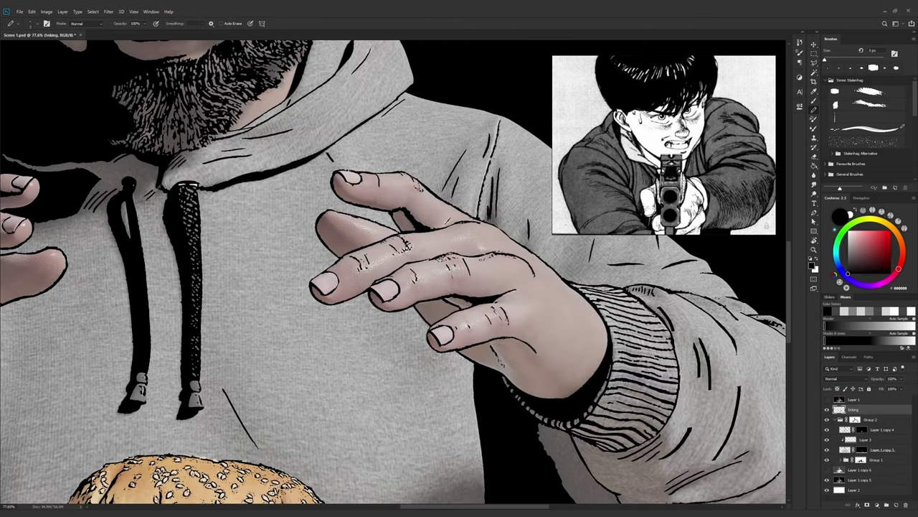
pyautogui.scroll(1, 493, 318)
pyautogui.hotkey('ctrl', '0')
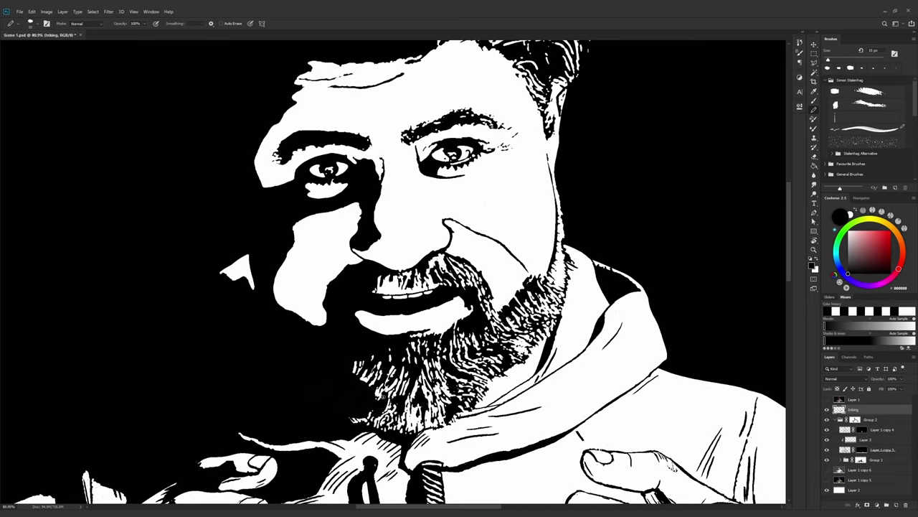
# With a smaller brush, ink the eyebrows, moustache edges, right side of the beard and beside the teeth
pyautogui.press('[')
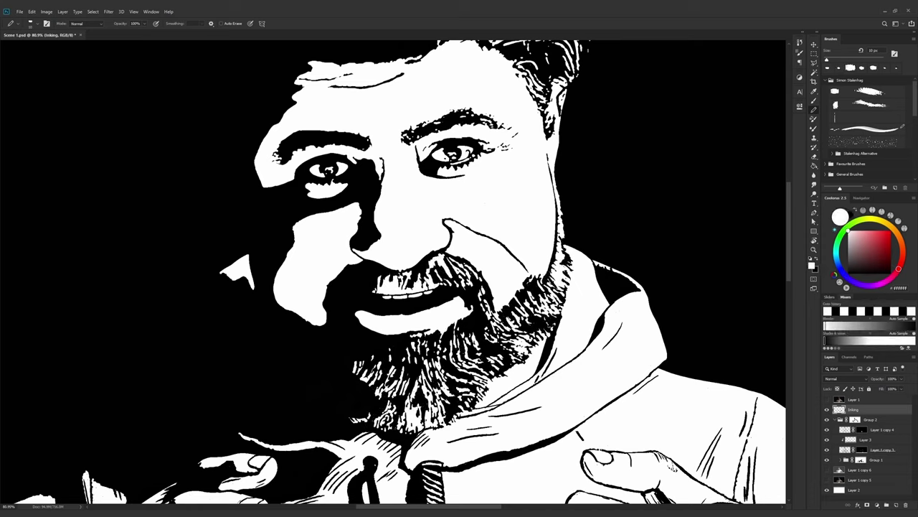
pyautogui.moveTo(495, 115); pyautogui.dragTo(406, 130)
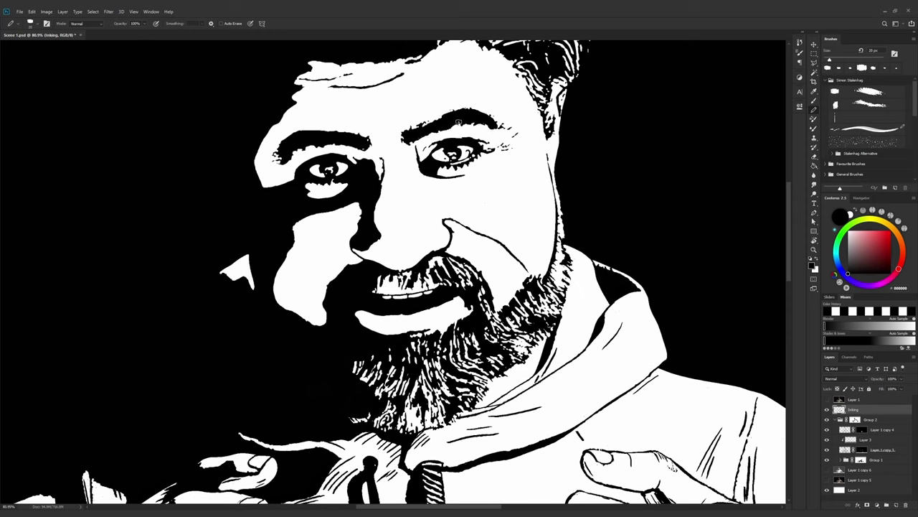
pyautogui.press('x')
pyautogui.press('x')
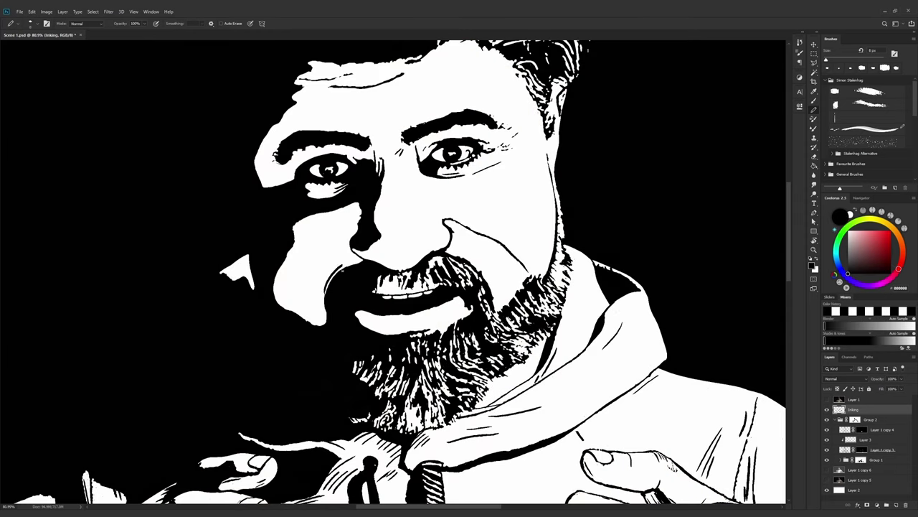
pyautogui.moveTo(353, 260); pyautogui.dragTo(327, 283)
pyautogui.moveTo(399, 269); pyautogui.dragTo(411, 279)
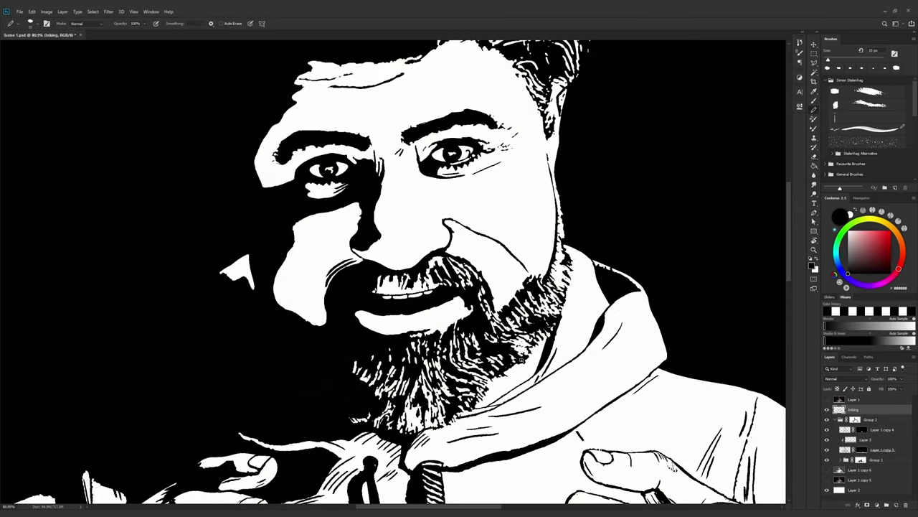
pyautogui.moveTo(501, 344); pyautogui.dragTo(531, 351)
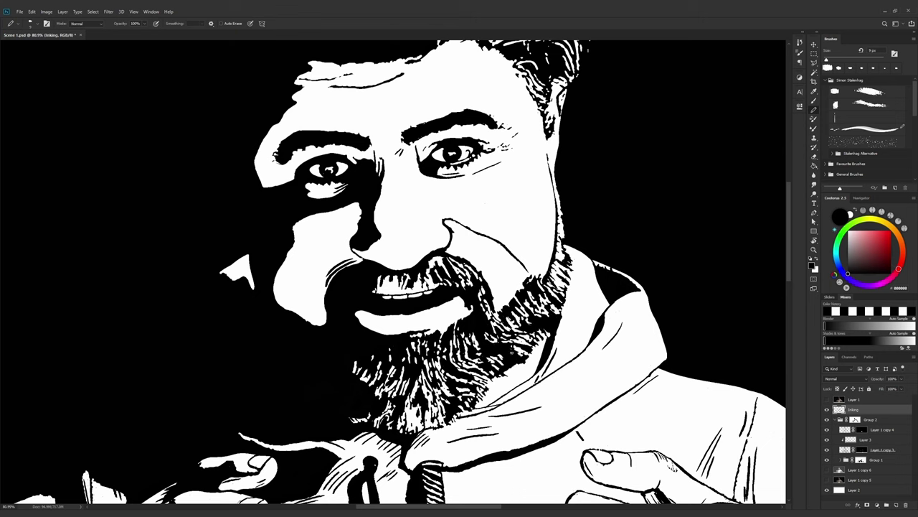
pyautogui.click(429, 301)
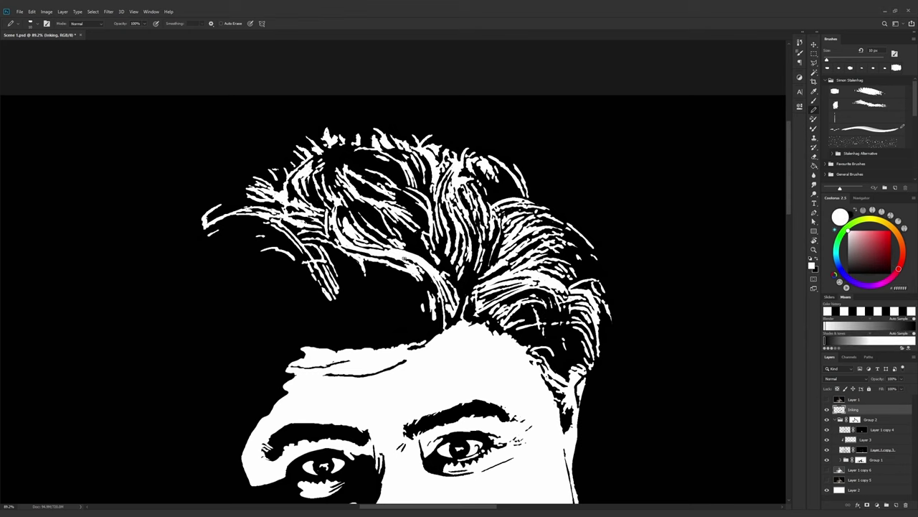
pyautogui.press('x')
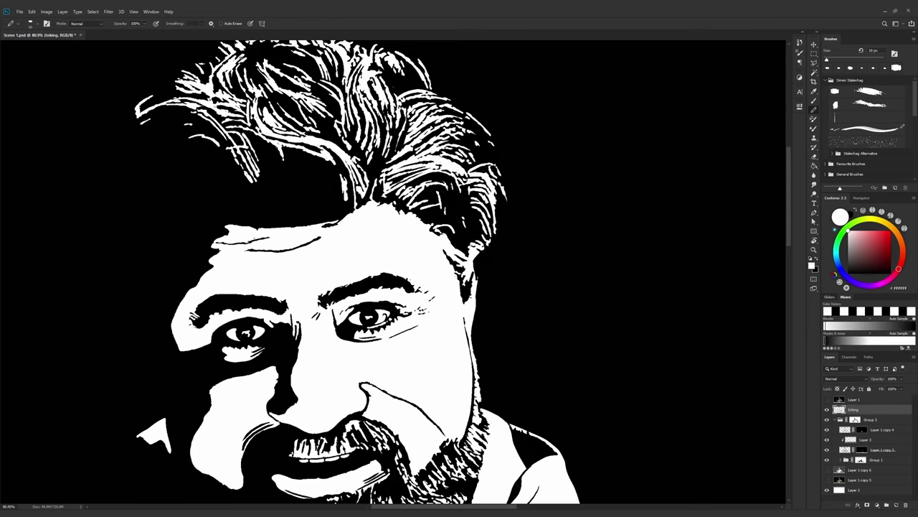
pyautogui.press('x')
pyautogui.press('x')
pyautogui.press('x')
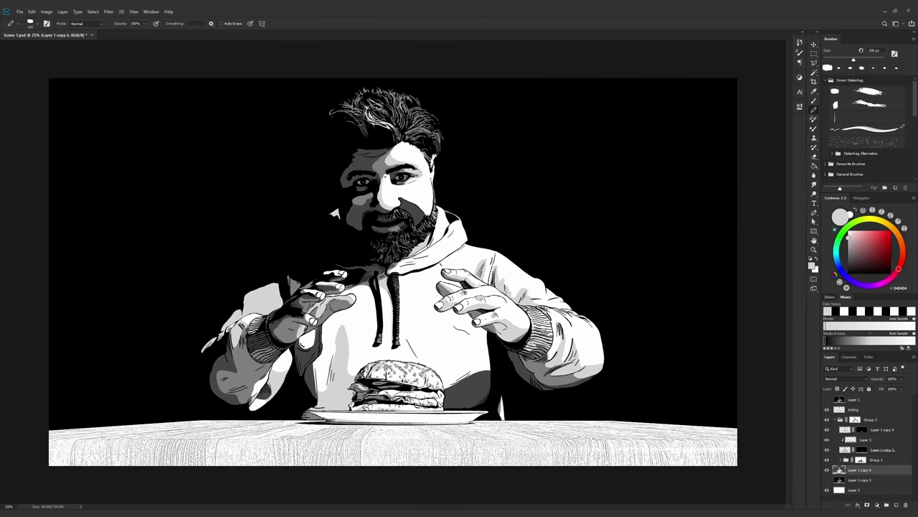
# Sample mid-grey for the face shading, zoom out and add small black marks along the teeth
pyautogui.press('[')
pyautogui.press('[')
pyautogui.press('[')
pyautogui.keyDown('alt'); pyautogui.click(417, 123); pyautogui.keyUp('alt')
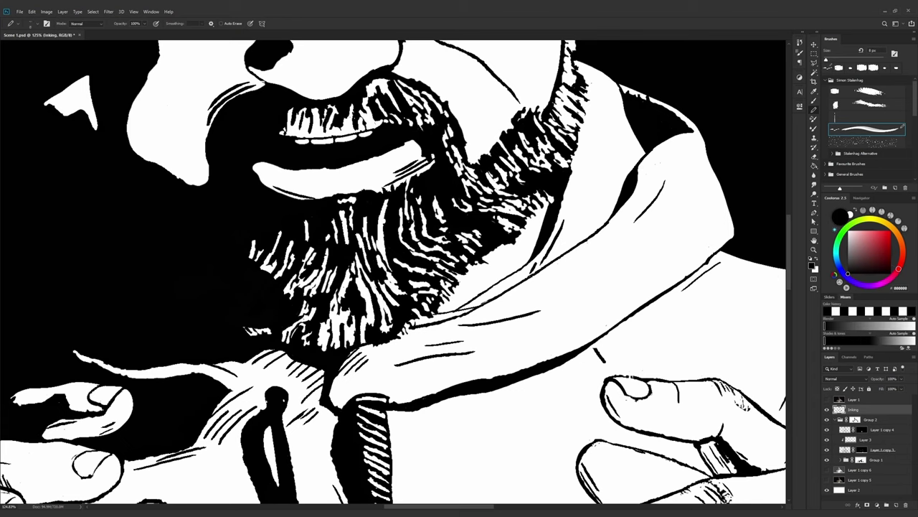
pyautogui.press('x')
pyautogui.hotkey('ctrl', '-')
pyautogui.hotkey('ctrl', '-')
pyautogui.press('x')
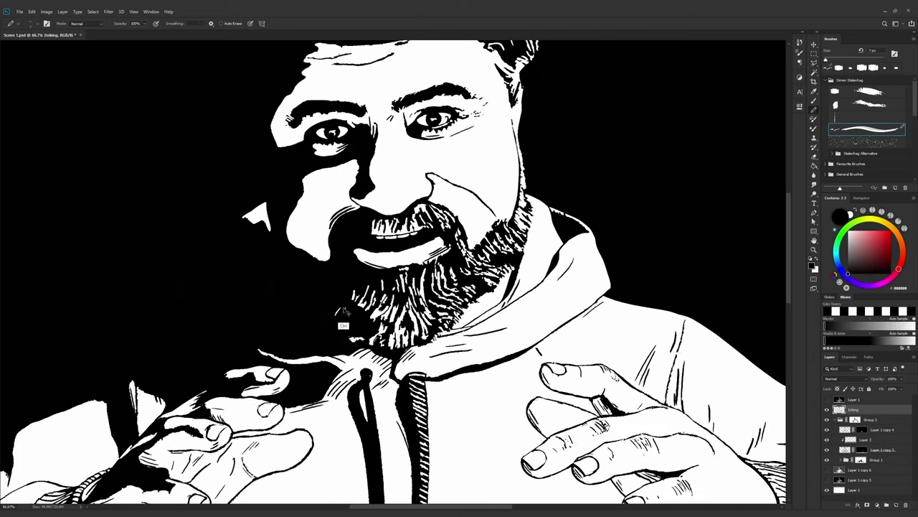
pyautogui.press('x')
pyautogui.press('x')
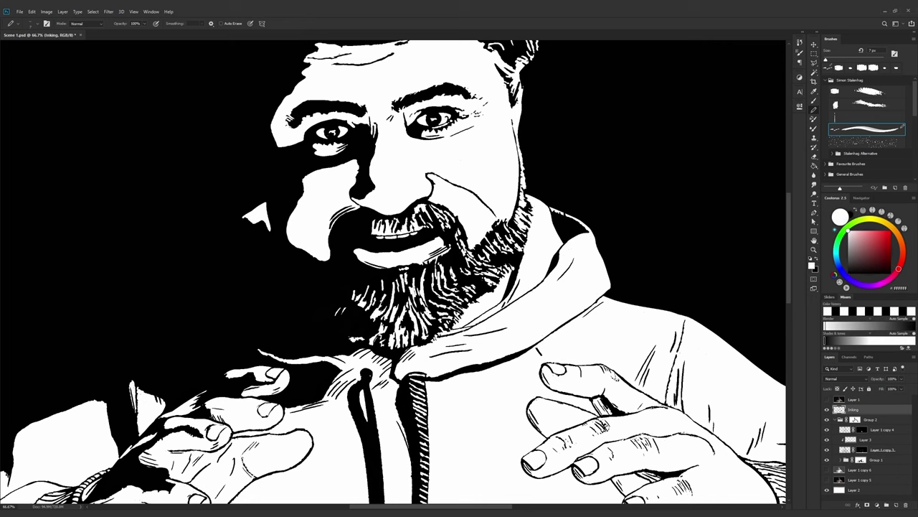
pyautogui.scroll(5, 413, 292)
pyautogui.moveTo(345, 271); pyautogui.dragTo(460, 264)
pyautogui.moveTo(327, 259)
pyautogui.mouseDown()
pyautogui.moveTo(415, 265)
pyautogui.moveTo(402, 267)
pyautogui.mouseUp()
pyautogui.scroll(-5, 457, 266)
pyautogui.press('x')
pyautogui.press('x')
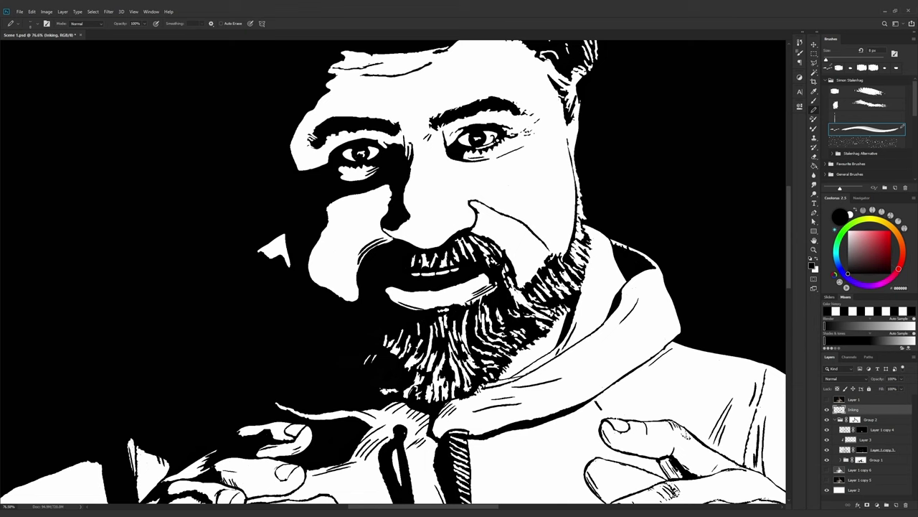
pyautogui.press('x')
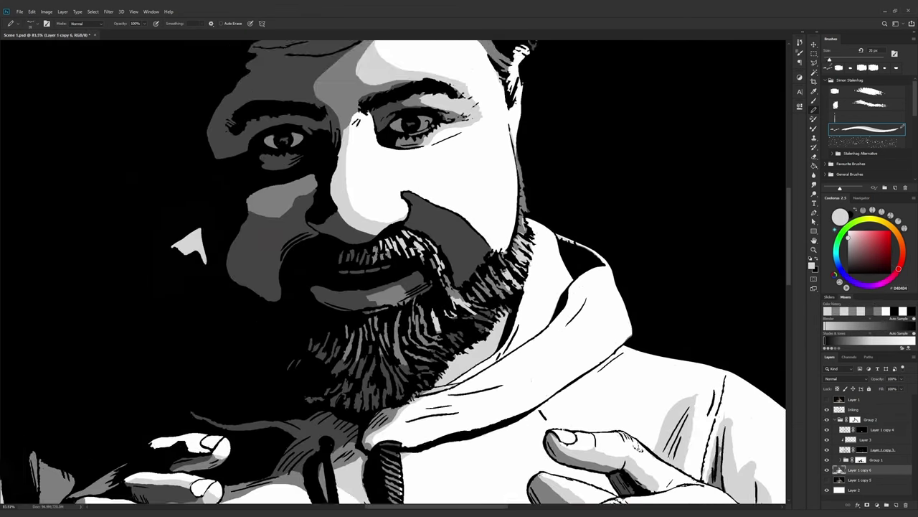
pyautogui.scroll(-3, 533, 319)
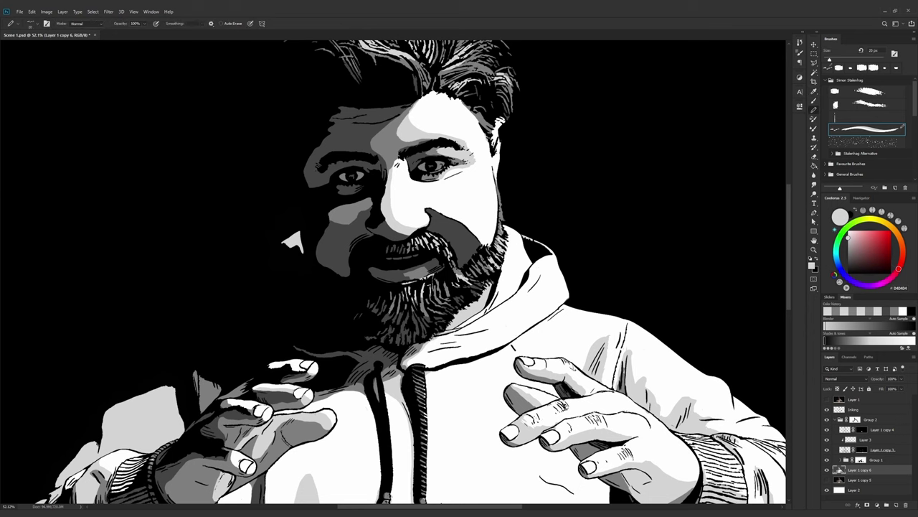
pyautogui.scroll(3, 465, 289)
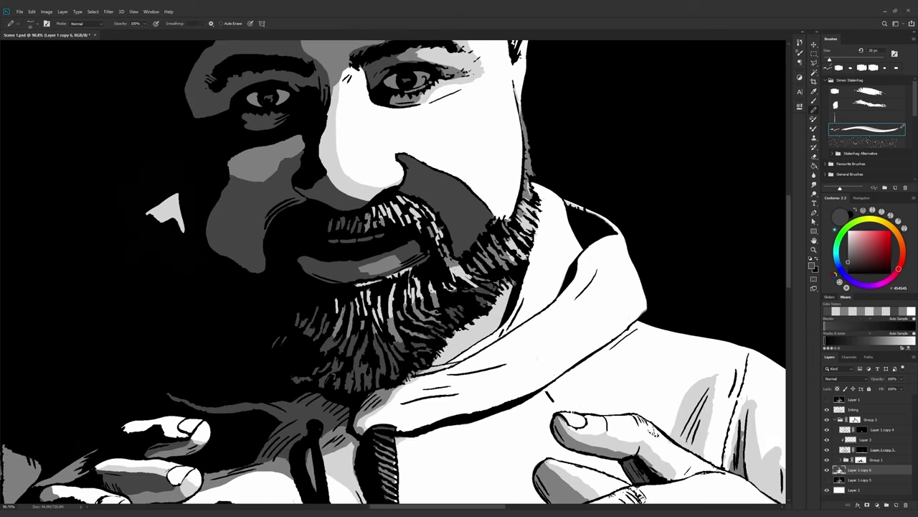
pyautogui.press('x')
pyautogui.scroll(-2, 662, 340)
pyautogui.moveTo(412, 141)
pyautogui.mouseDown()
pyautogui.moveTo(411, 216)
pyautogui.moveTo(451, 224)
pyautogui.mouseUp()
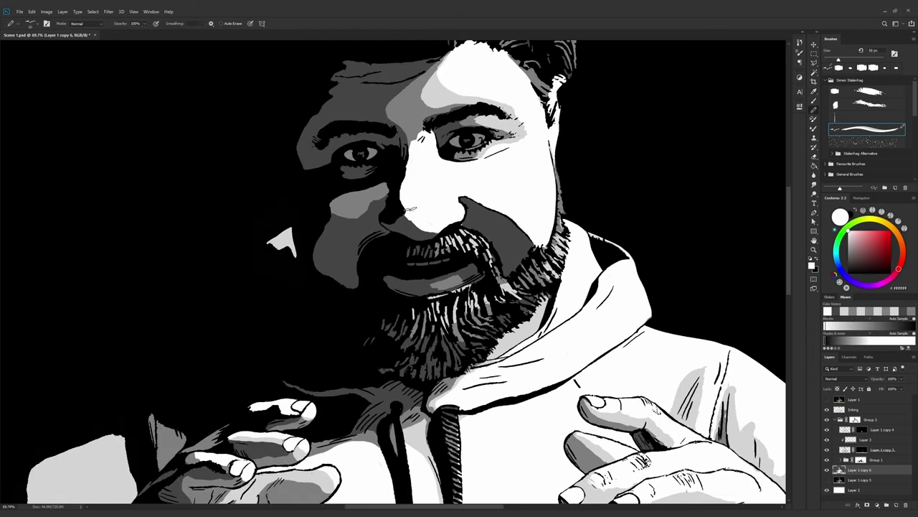
pyautogui.scroll(-2, 411, 209)
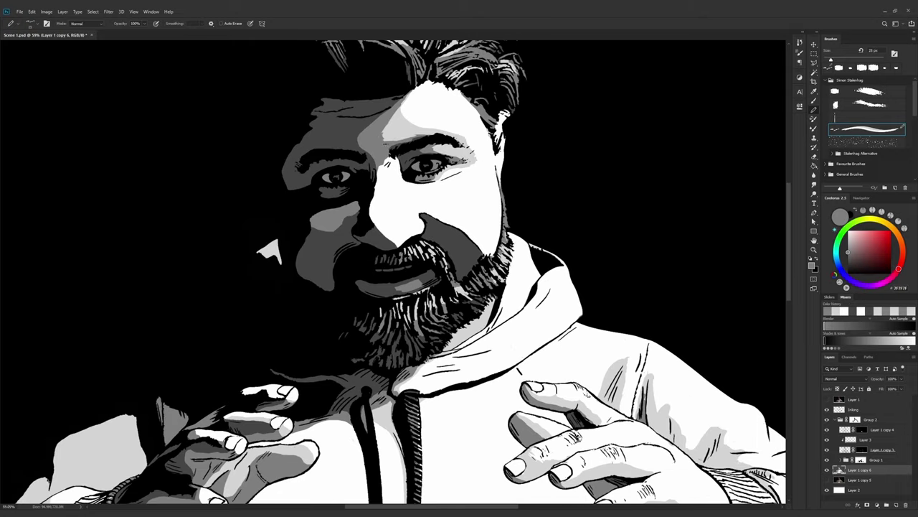
pyautogui.keyDown('alt'); pyautogui.click(474, 160); pyautogui.keyUp('alt')
pyautogui.press('x')
pyautogui.scroll(2, 464, 162)
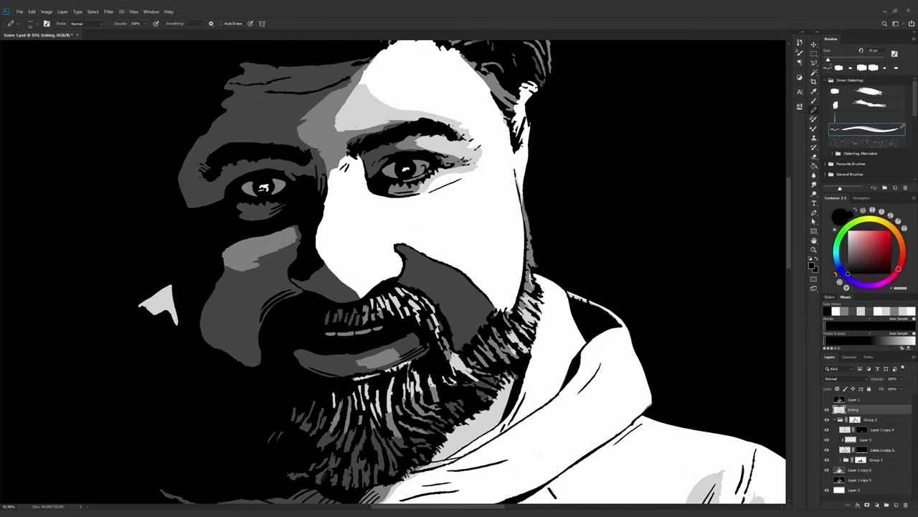
pyautogui.scroll(1, 410, 154)
pyautogui.hotkey('alt', '[')
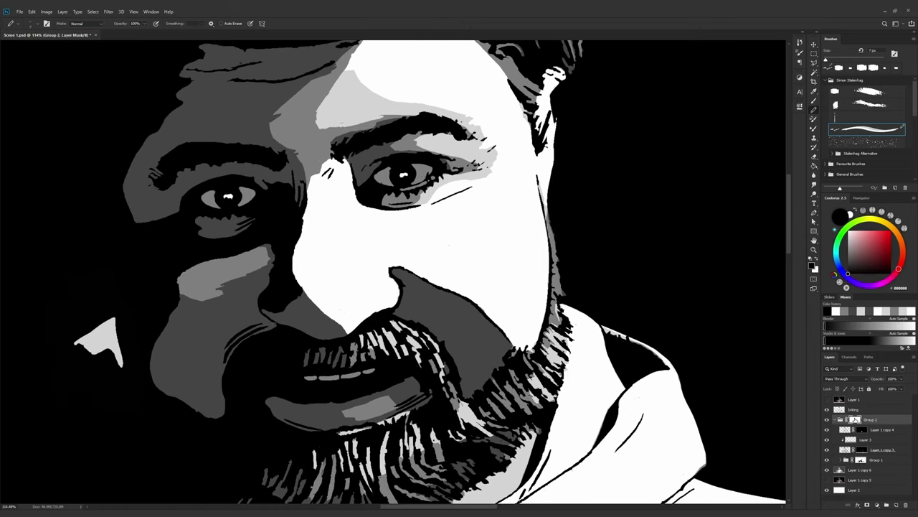
pyautogui.hotkey('alt', ']')
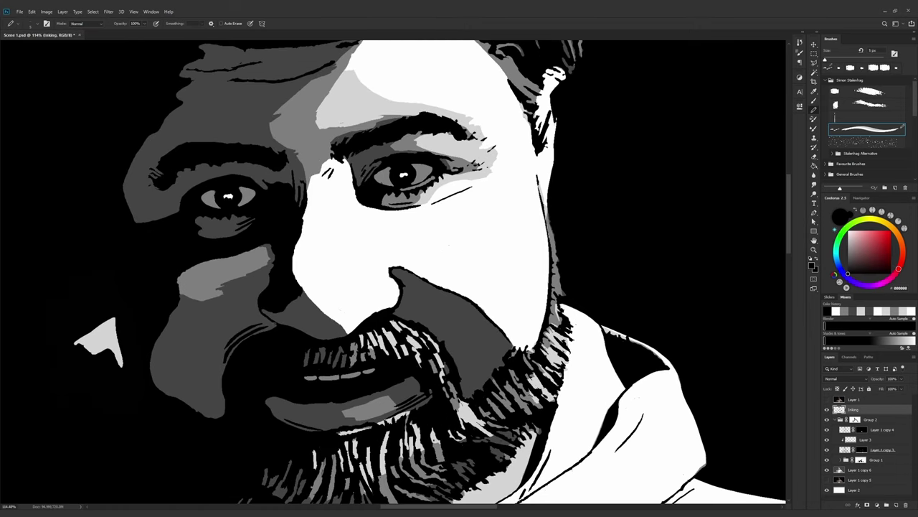
pyautogui.scroll(1, 280, 233)
pyautogui.hotkey('alt', '[')
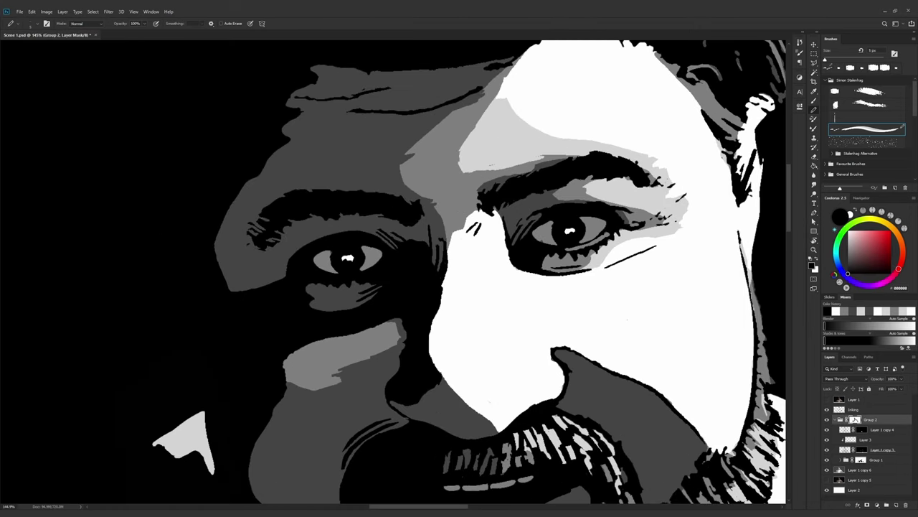
pyautogui.hotkey('ctrl', '0')
pyautogui.scroll(2, 316, 470)
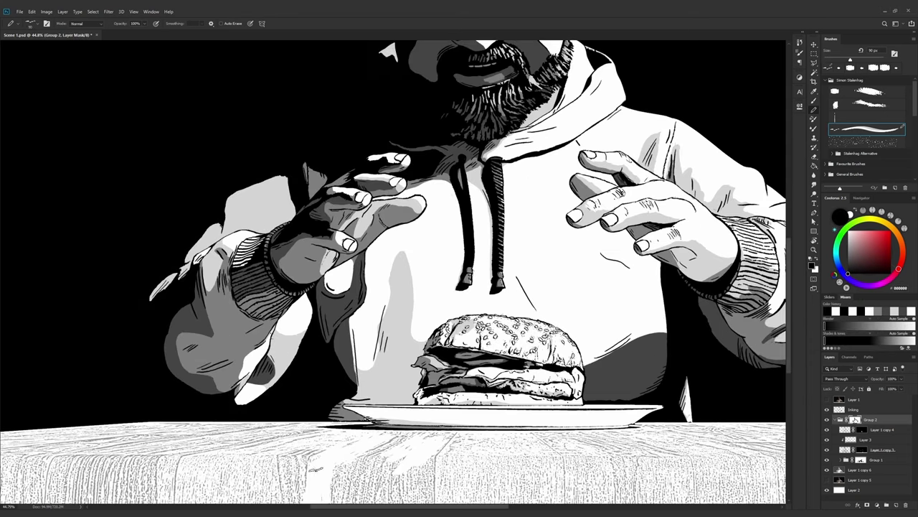
pyautogui.scroll(-2, 410, 436)
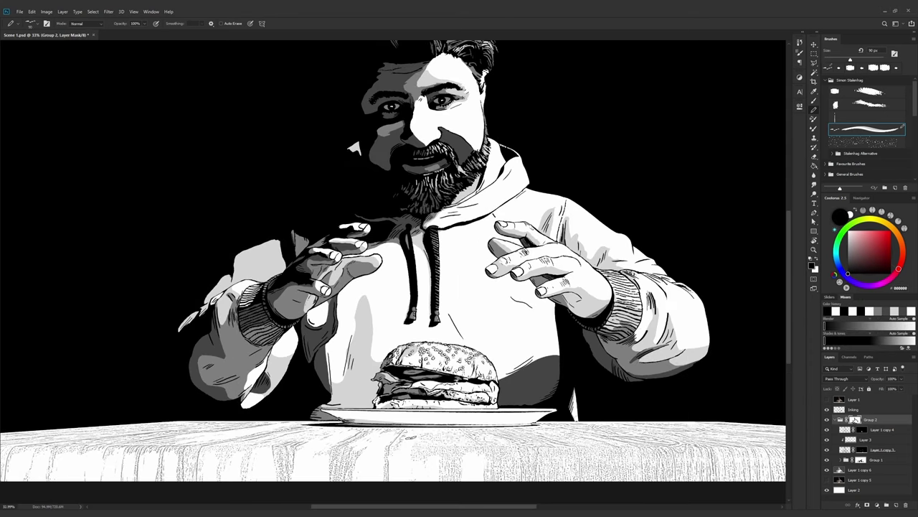
pyautogui.scroll(-1, 527, 459)
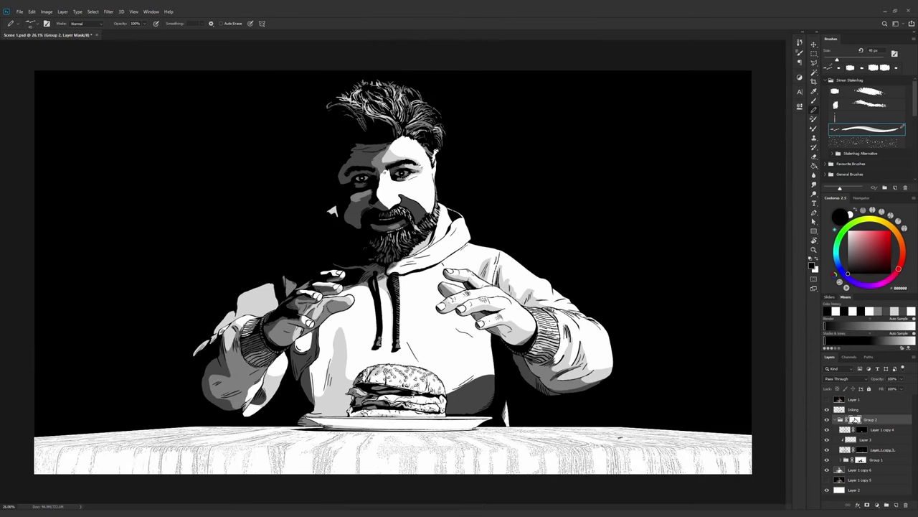
pyautogui.press(']')
pyautogui.press(']')
pyautogui.press(']')
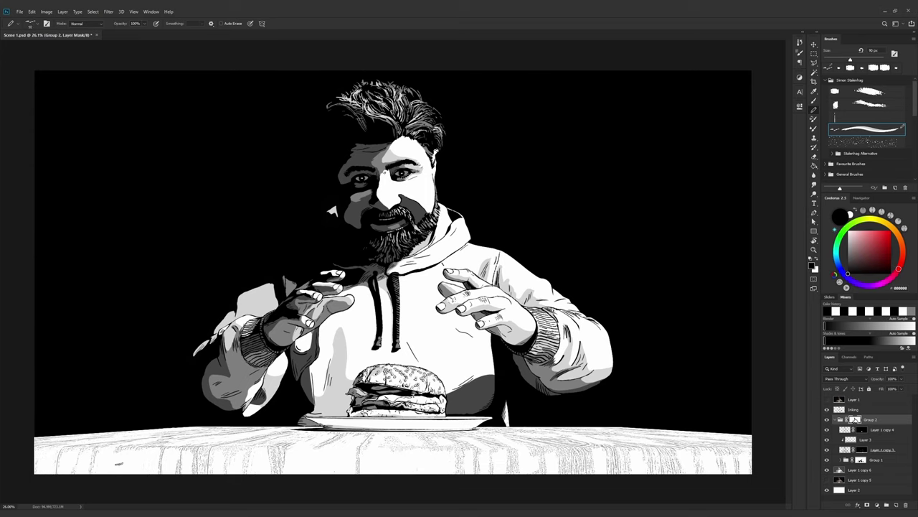
pyautogui.press('[')
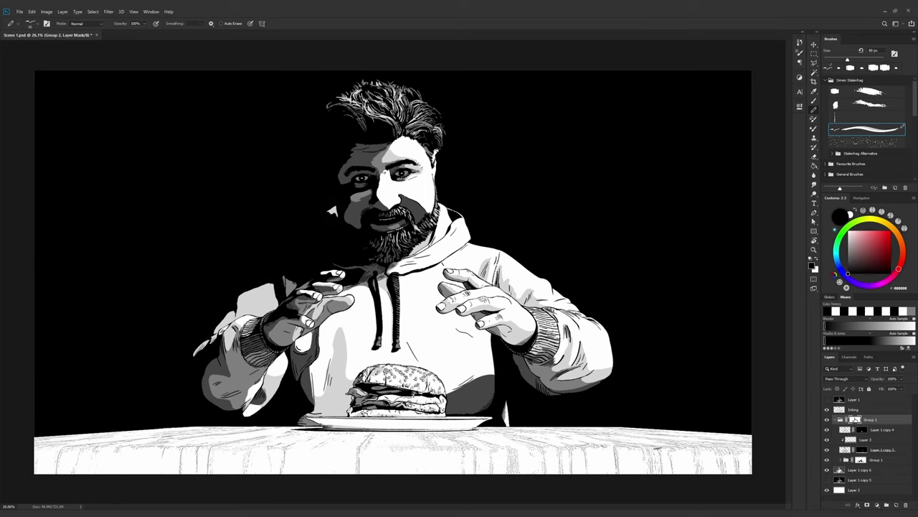
pyautogui.scroll(3, 366, 448)
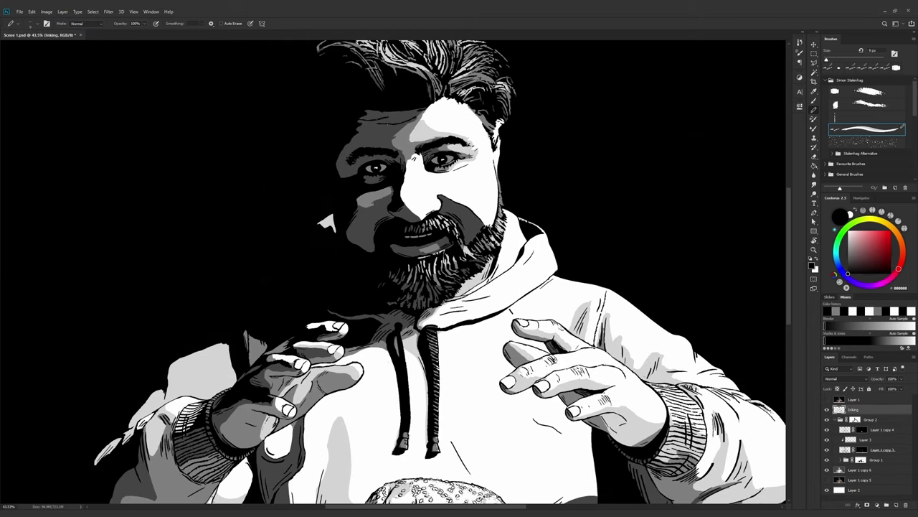
# Zoom into the mouth and paint grey touch-ups around the teeth on Group 2's mask
pyautogui.scroll(5, 365, 234)
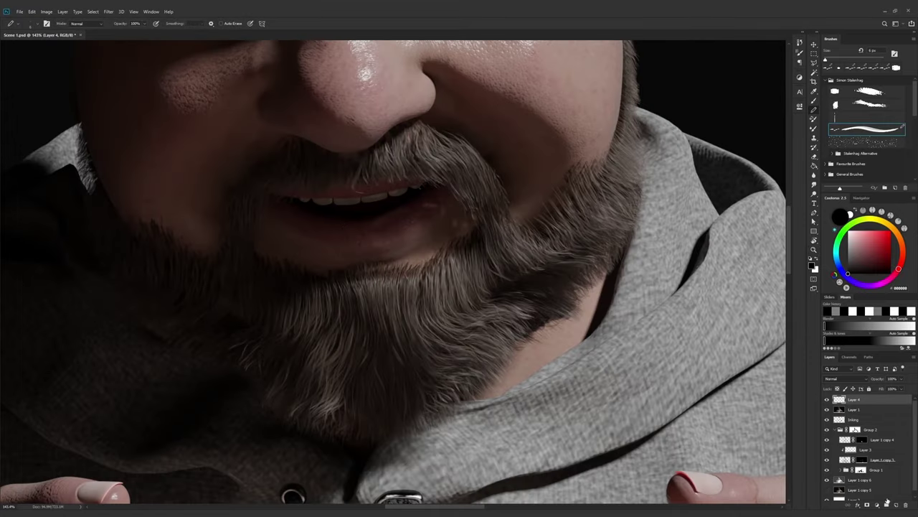
pyautogui.moveTo(333, 246); pyautogui.dragTo(403, 236)
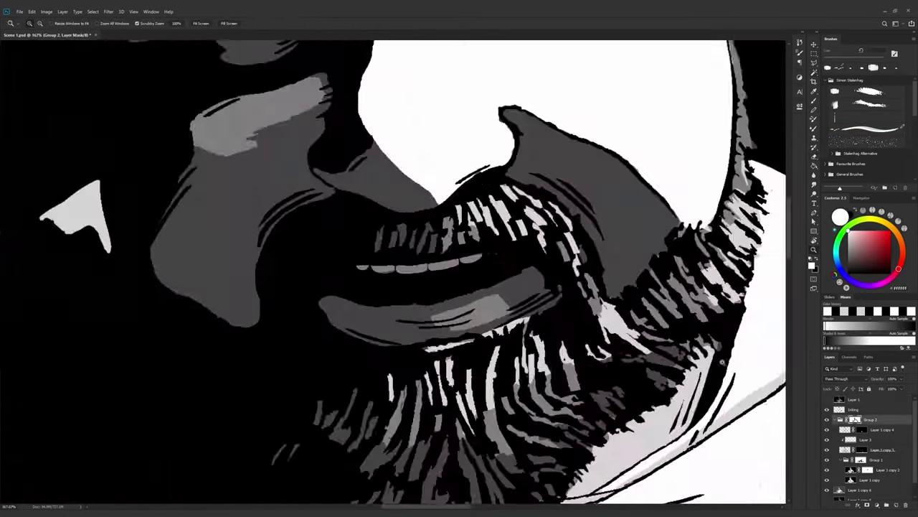
pyautogui.hotkey('alt', '[')
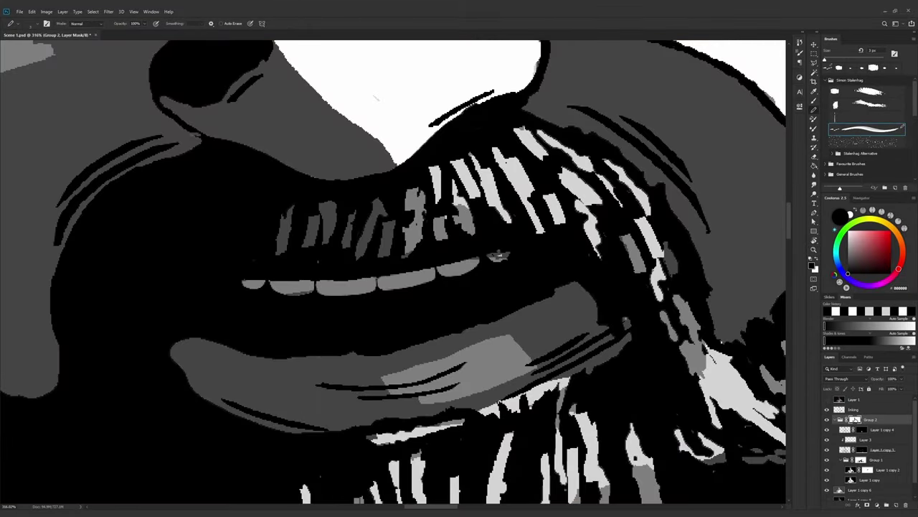
pyautogui.press('g')
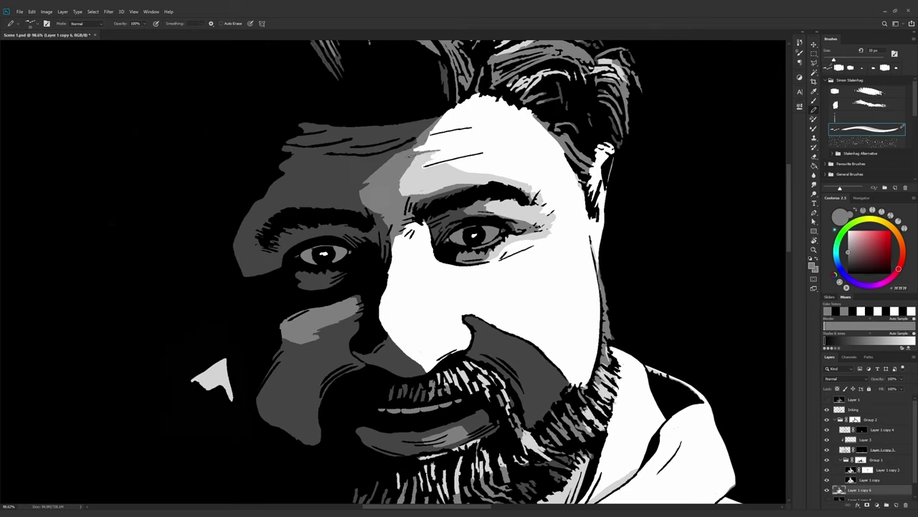
pyautogui.moveTo(413, 154)
pyautogui.mouseDown()
pyautogui.moveTo(431, 161)
pyautogui.moveTo(436, 141)
pyautogui.mouseUp()
pyautogui.keyDown('alt'); pyautogui.click(431, 151); pyautogui.keyUp('alt')
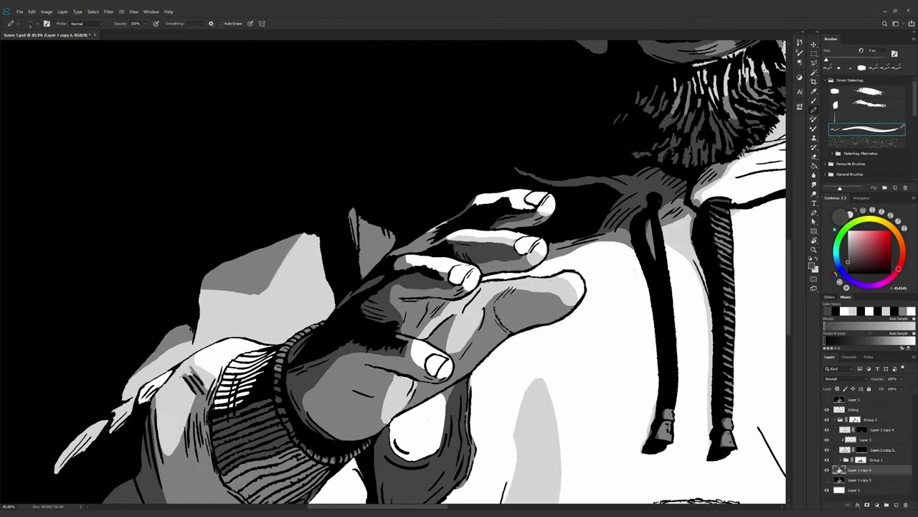
# Brush light tone onto the shaded hand and a sampled white highlight along the thumb's upper edge
pyautogui.moveTo(445, 231)
pyautogui.mouseDown()
pyautogui.moveTo(402, 252)
pyautogui.moveTo(409, 270)
pyautogui.mouseUp()
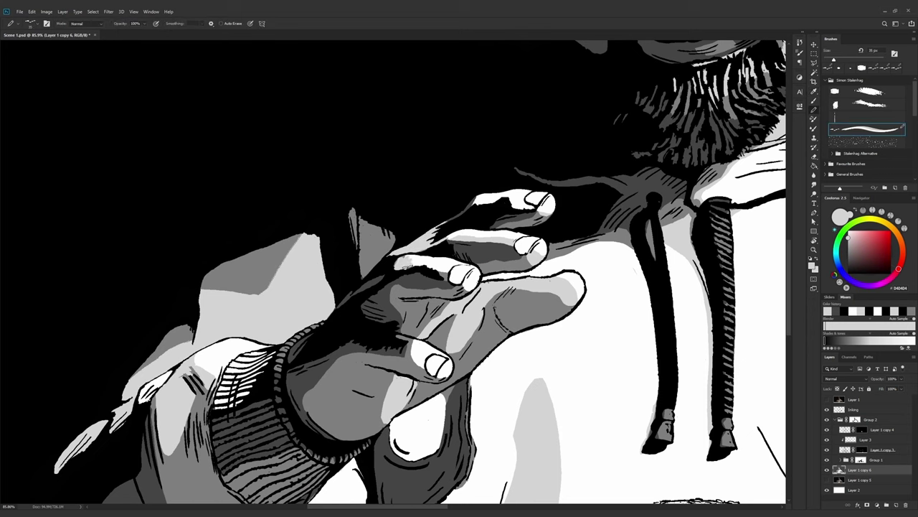
pyautogui.scroll(4, 304, 455)
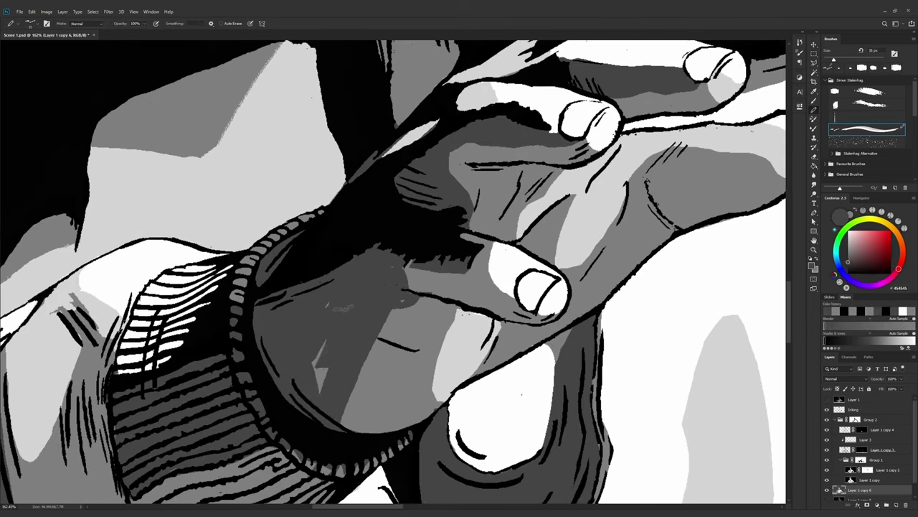
pyautogui.scroll(3, 404, 298)
pyautogui.keyDown('alt'); pyautogui.click(362, 333); pyautogui.keyUp('alt')
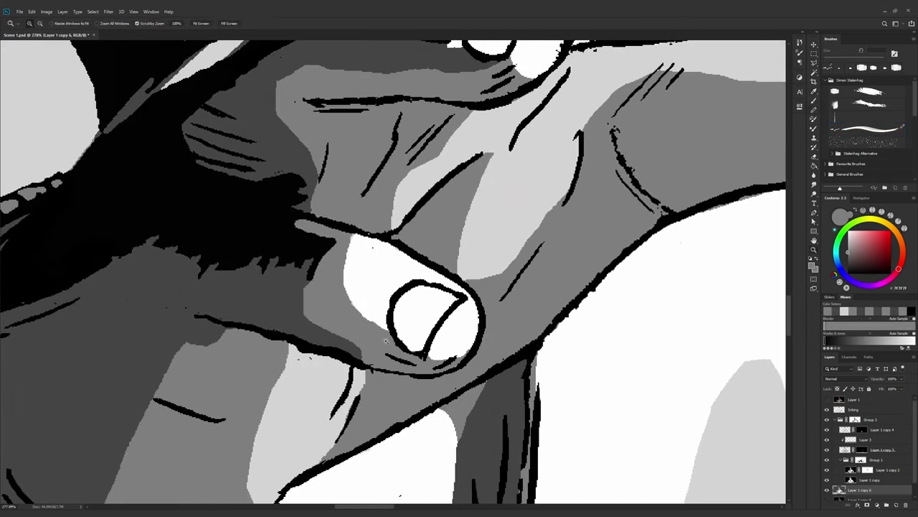
pyautogui.scroll(-4, 423, 351)
pyautogui.scroll(4, 401, 287)
pyautogui.moveTo(330, 267); pyautogui.dragTo(409, 287)
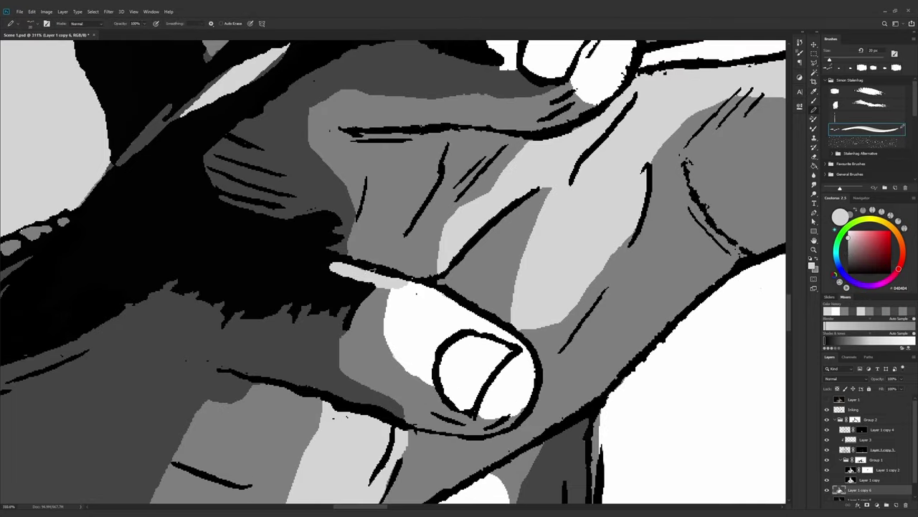
pyautogui.scroll(-3, 502, 281)
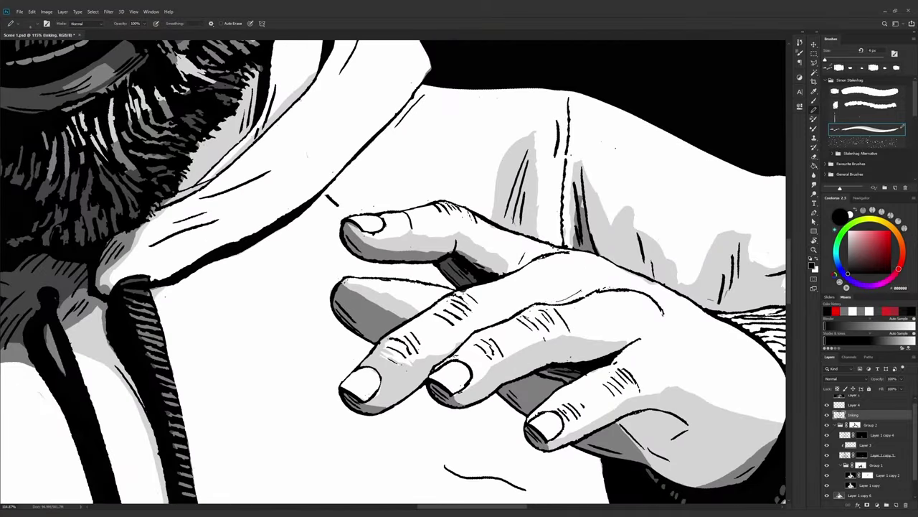
# Draw a thin ink line along the cheek edge, then zoom out to the whole face
pyautogui.press('e')
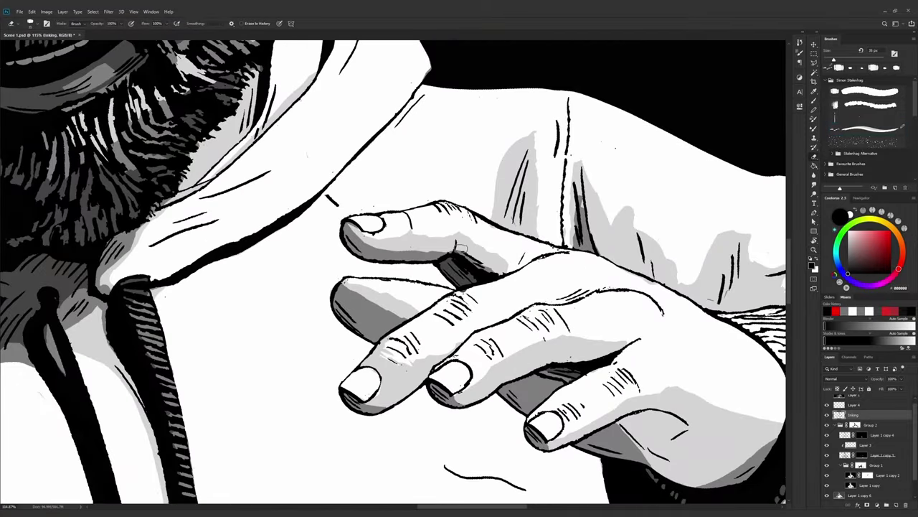
pyautogui.moveTo(472, 172)
pyautogui.mouseDown()
pyautogui.moveTo(488, 280)
pyautogui.moveTo(482, 373)
pyautogui.mouseUp()
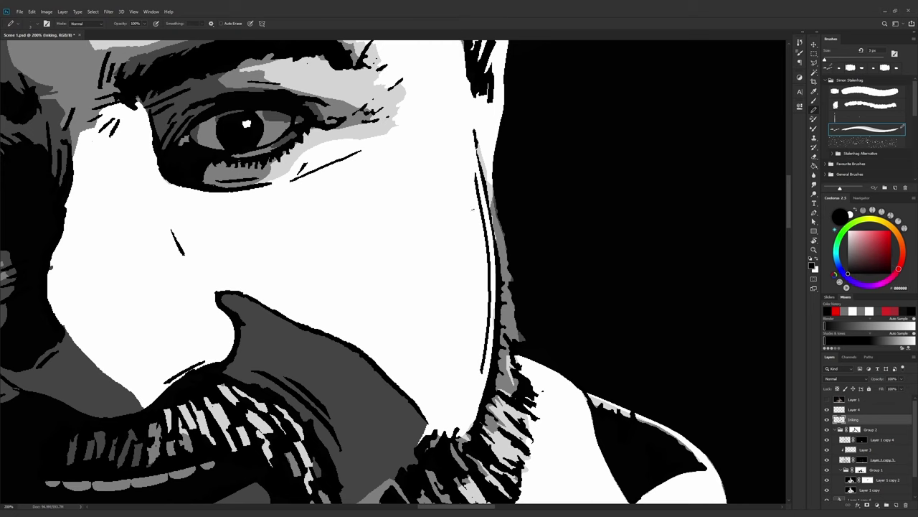
pyautogui.press('z')
pyautogui.moveTo(574, 325); pyautogui.dragTo(524, 325)
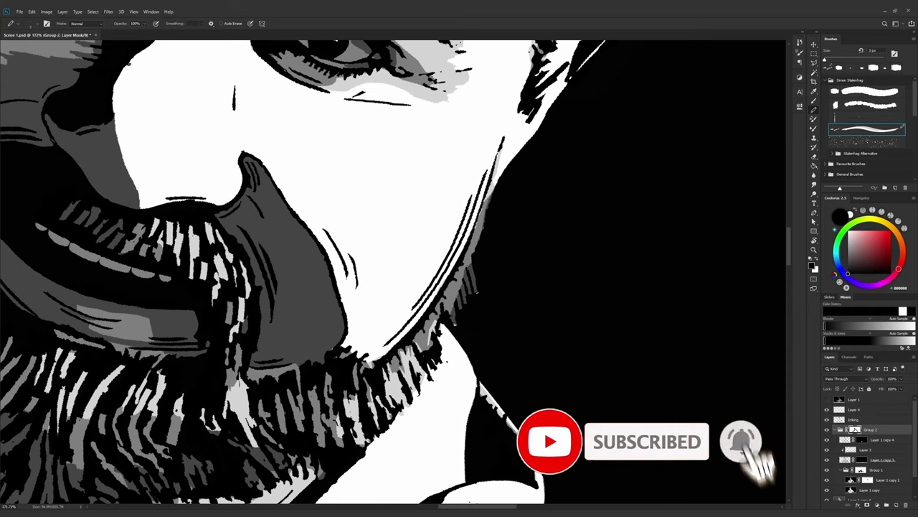
pyautogui.hotkey('alt', ']')
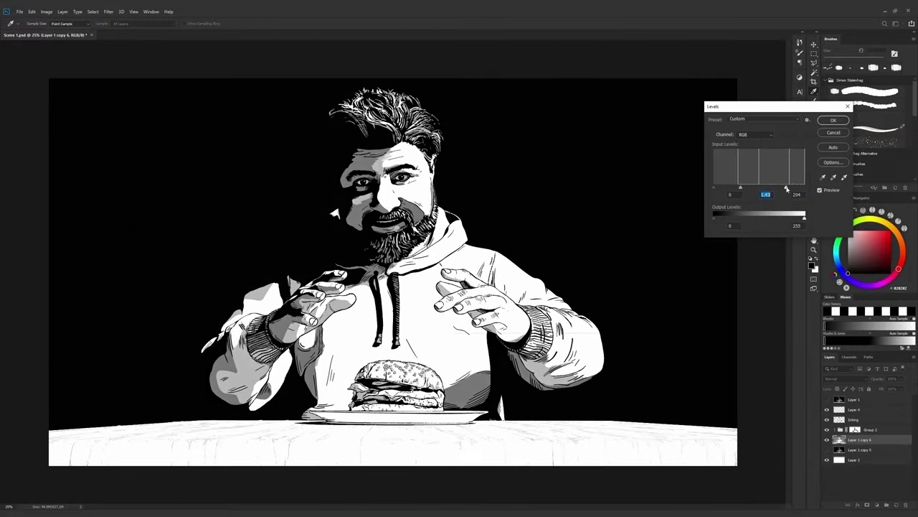
# Set the Levels input values on Layer 1 copy 6 to 0, 1.39 and 224
pyautogui.moveTo(744, 189); pyautogui.dragTo(718, 187)
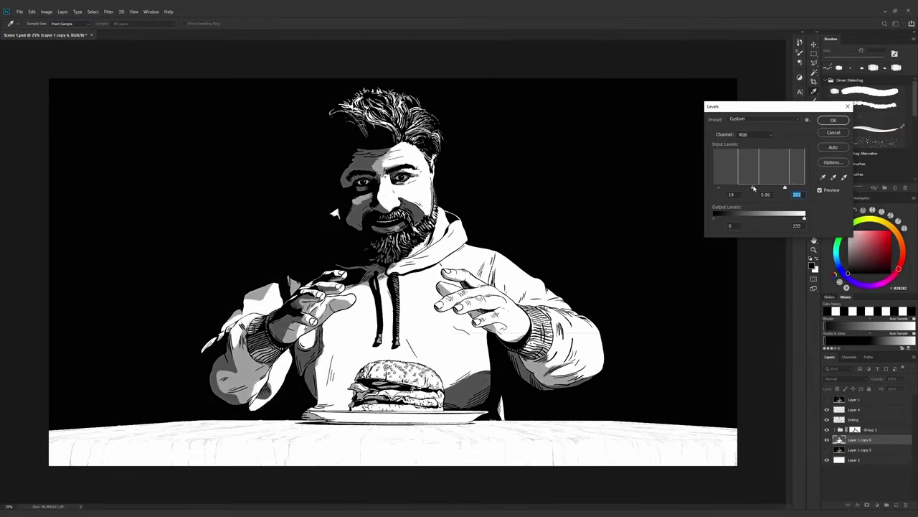
pyautogui.moveTo(786, 188)
pyautogui.mouseDown()
pyautogui.moveTo(809, 187)
pyautogui.moveTo(702, 188)
pyautogui.mouseUp()
pyautogui.moveTo(794, 187); pyautogui.dragTo(809, 186)
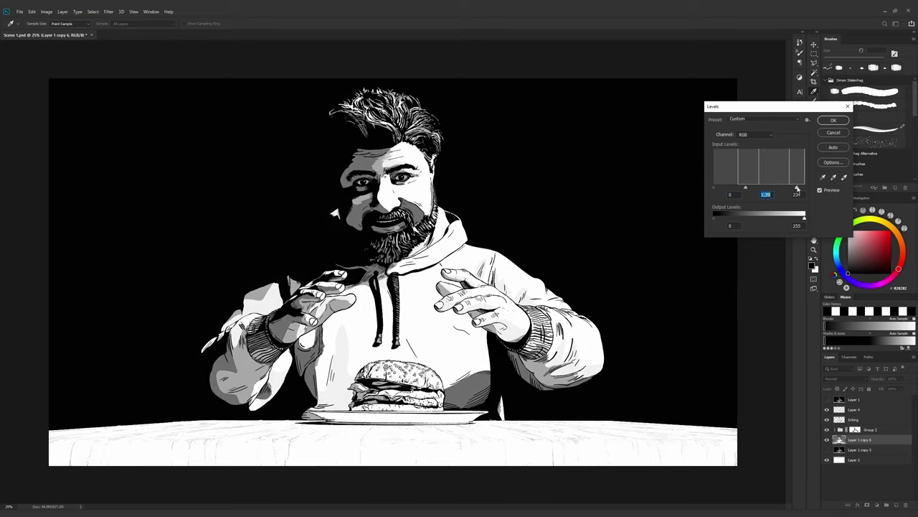